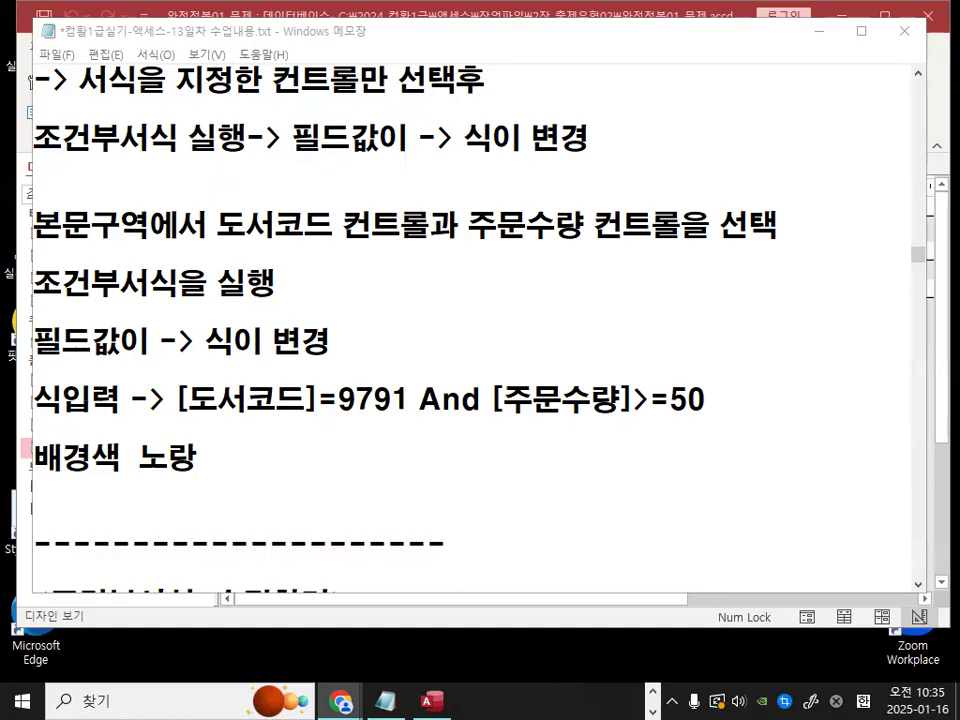
Step: Copy the expression [도서코드]=9791 And [주문수량]>=50 from the Notepad notes into the new formatting rule in Access
left_click(198, 457)
key("alt+Tab")
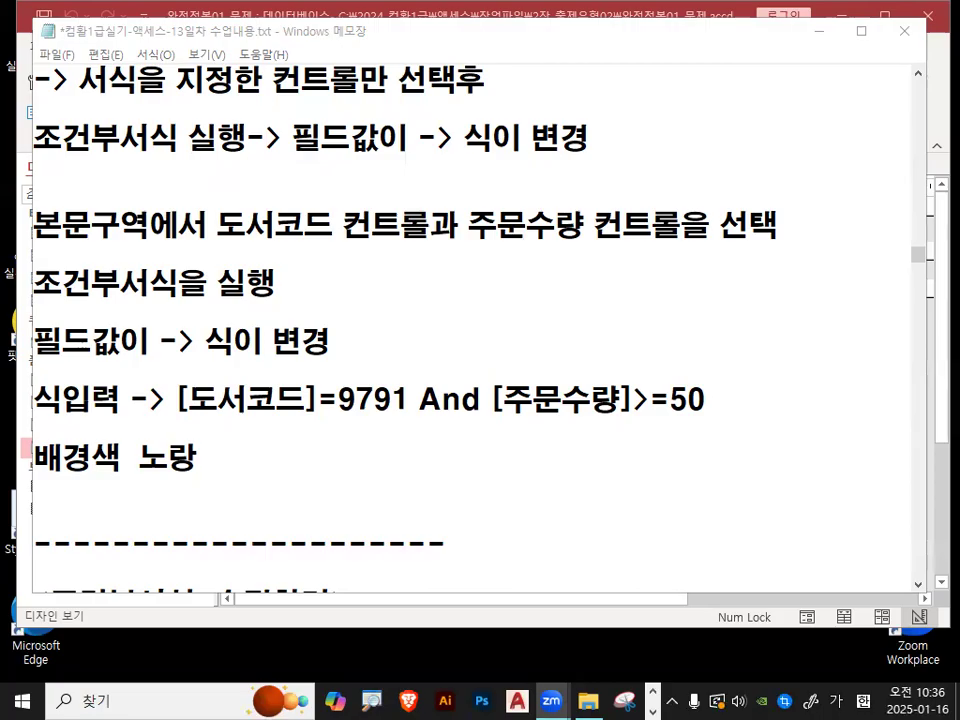
left_click(233, 456)
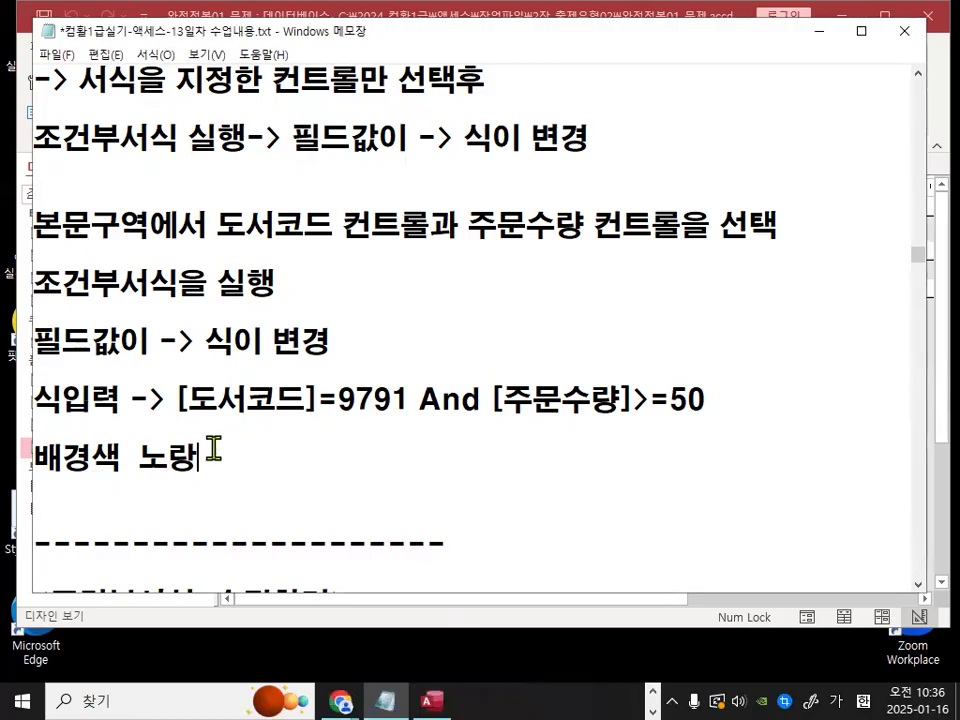
left_click_drag(175, 397, 748, 397)
key("ctrl+c")
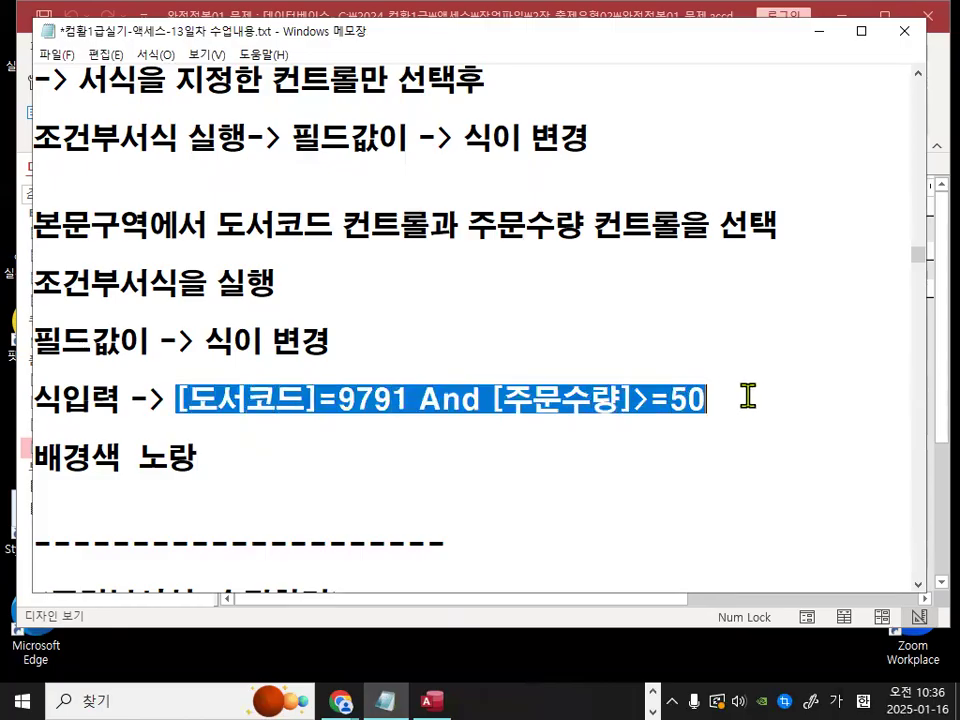
left_click(499, 448)
left_click(432, 700)
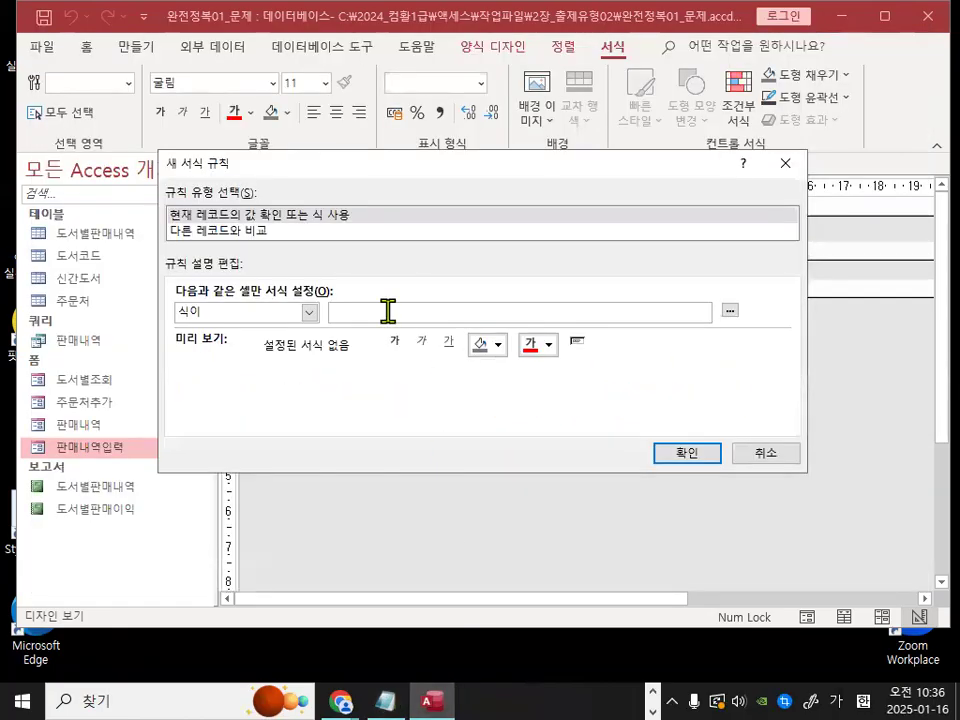
key("ctrl+v")
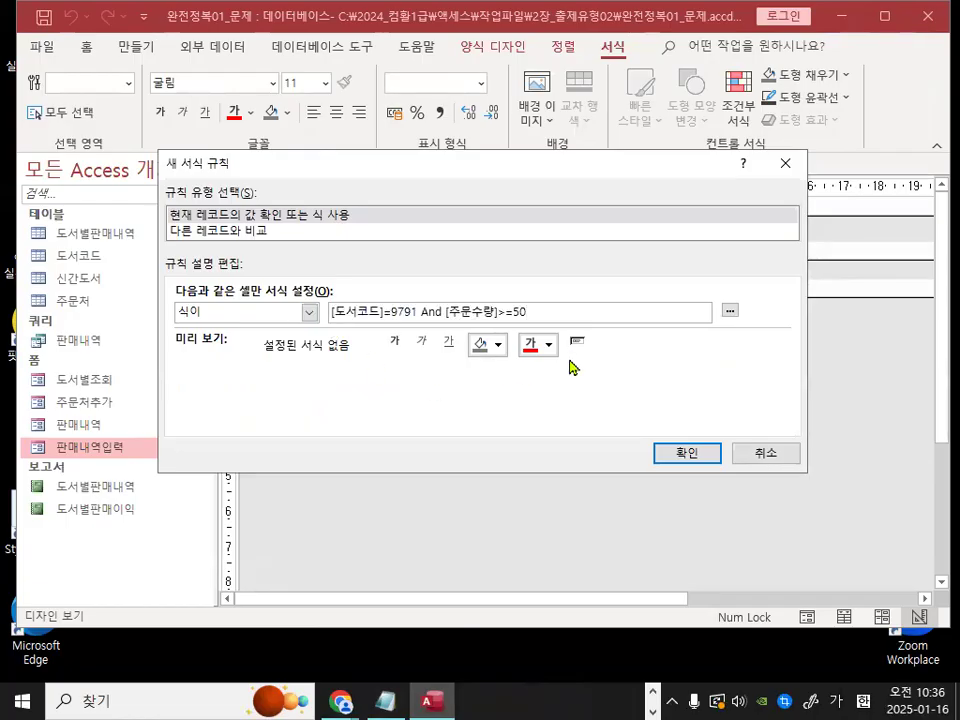
Step: Give the rule a yellow background and apply it to the selected controls
left_click(505, 348)
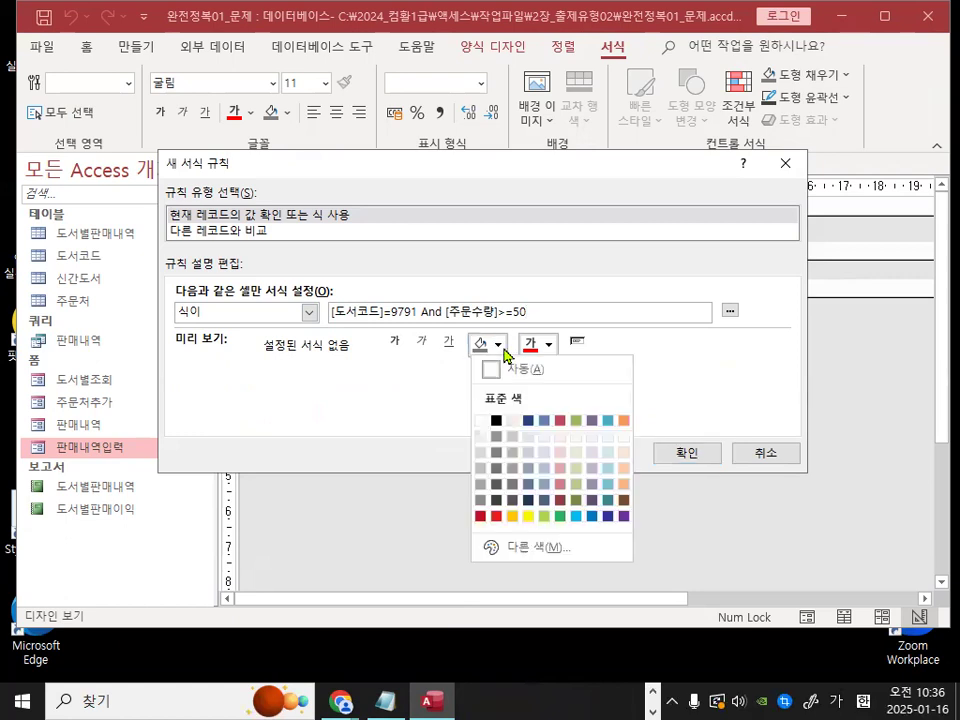
left_click(529, 519)
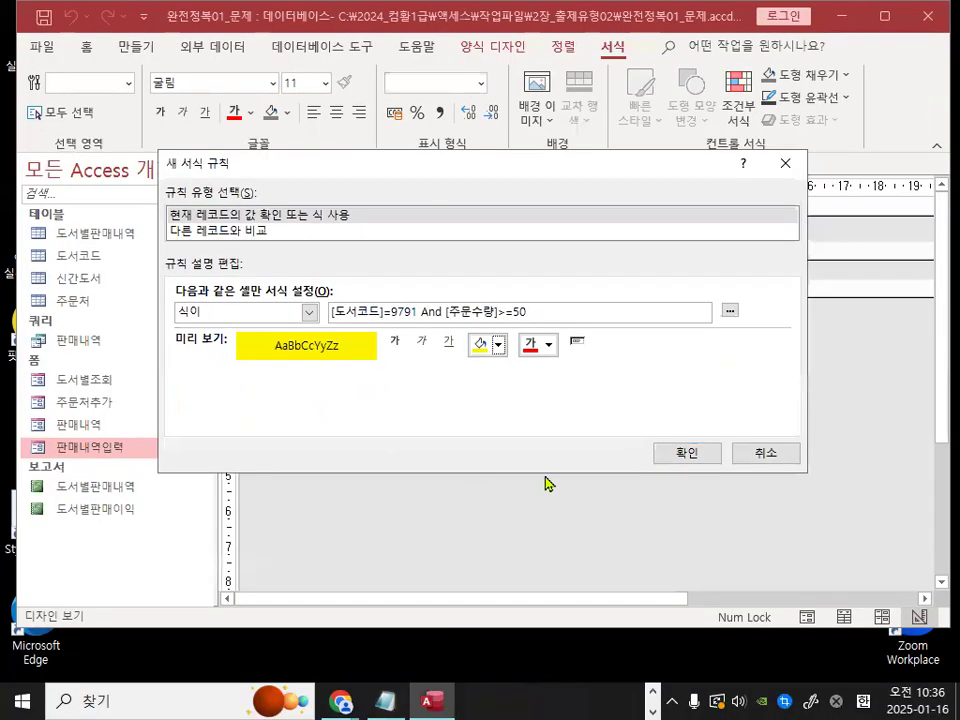
left_click(689, 457)
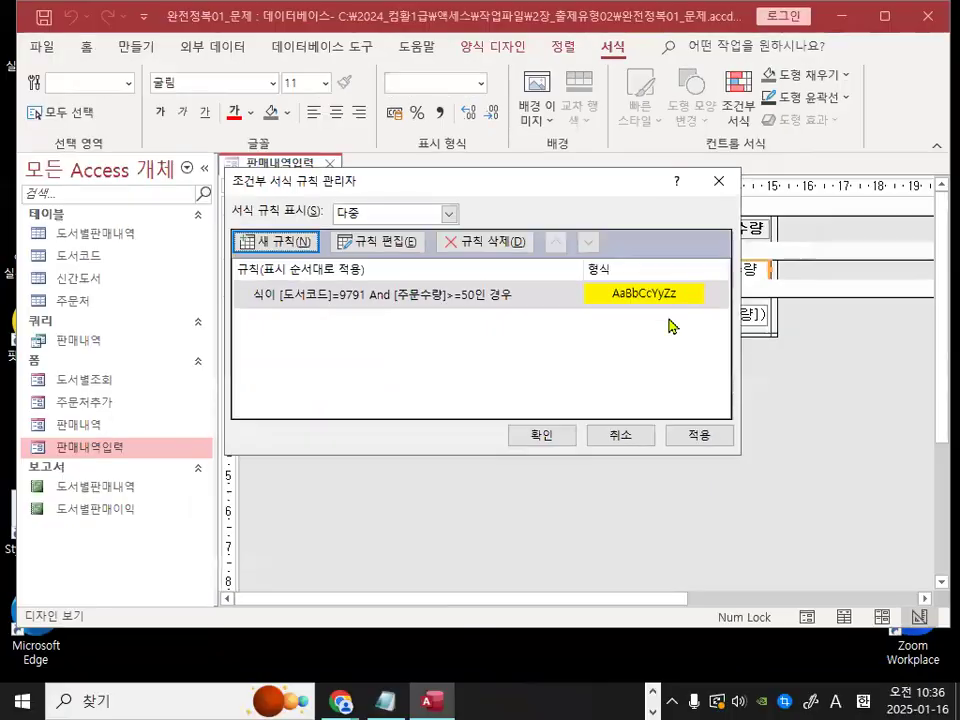
left_click(566, 432)
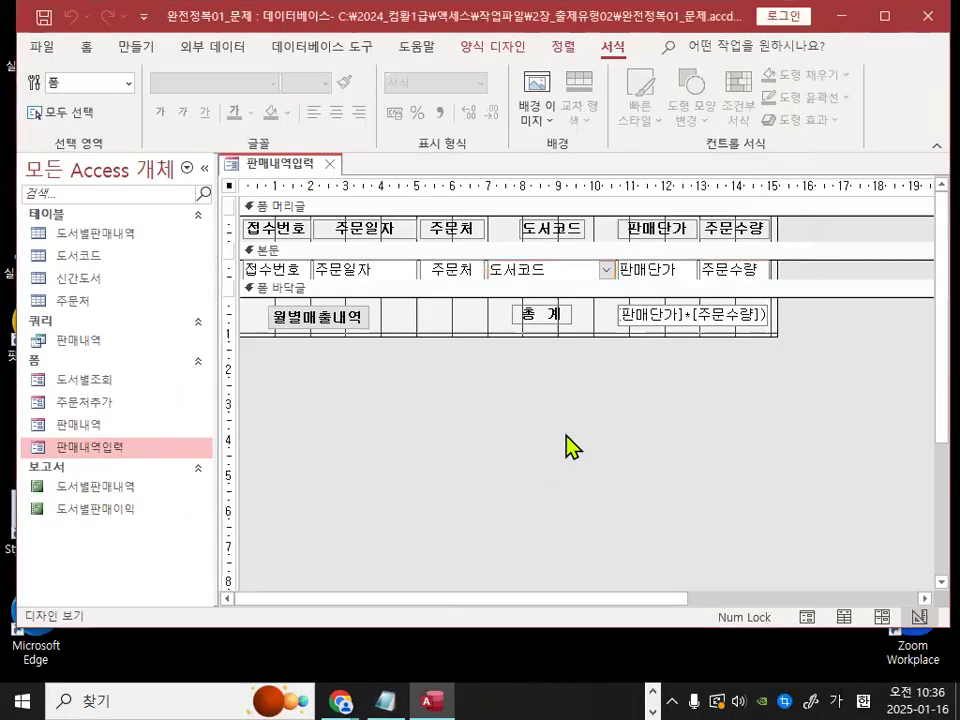
Step: Show the 판매내역입력 form in Form view and examine the conditional highlighting of 도서코드 and 주문수량 through the last record
right_click(272, 163)
left_click(332, 258)
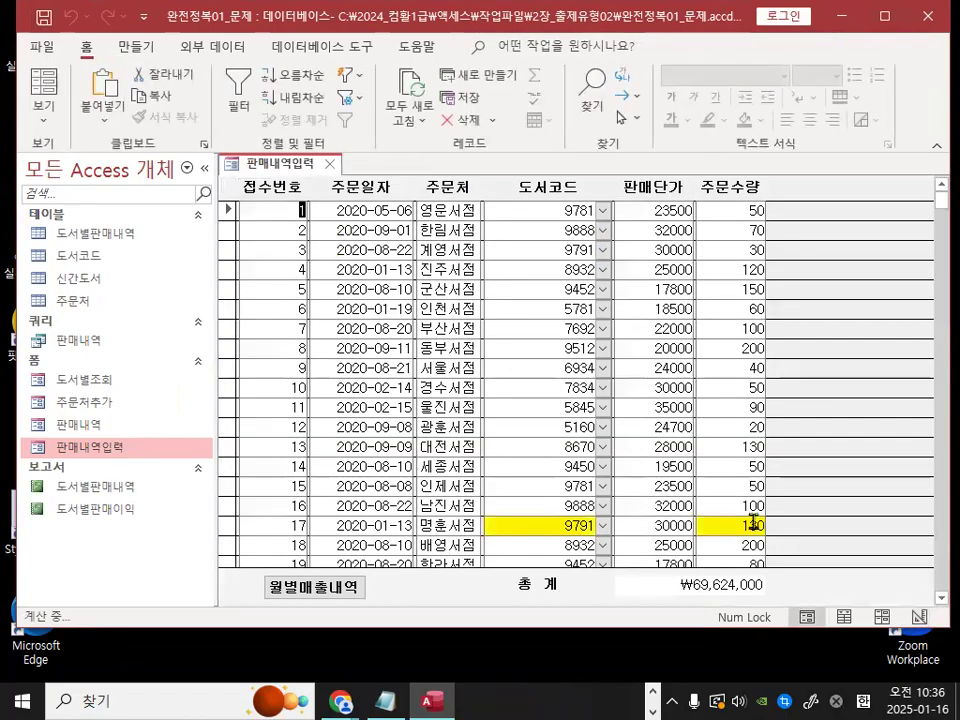
scroll(780, 535, "down", 1)
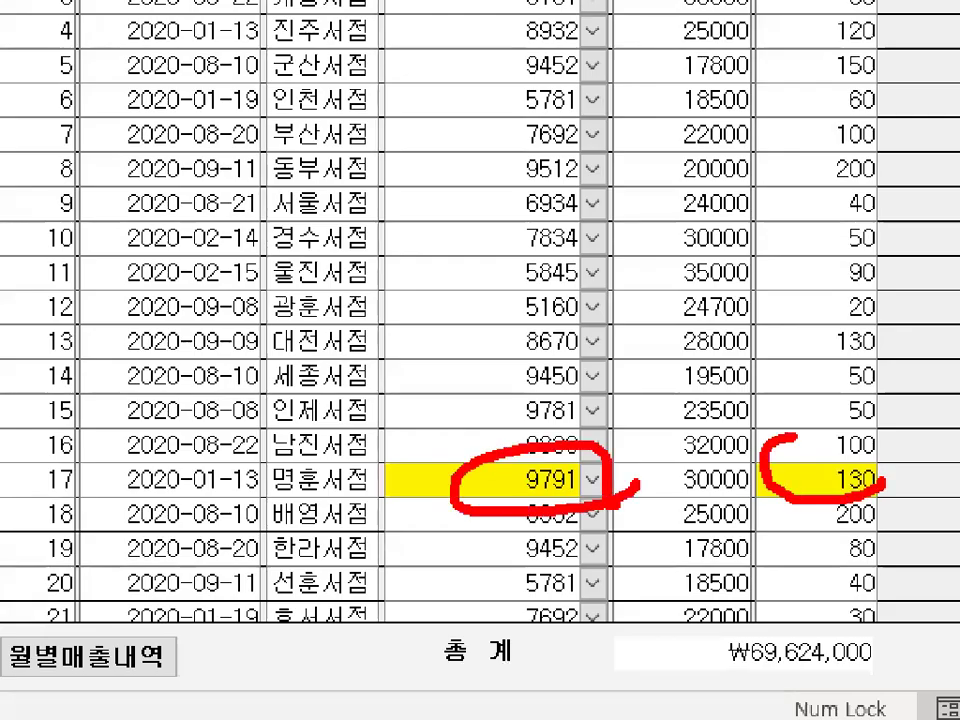
scroll(602, 508, "down", 6)
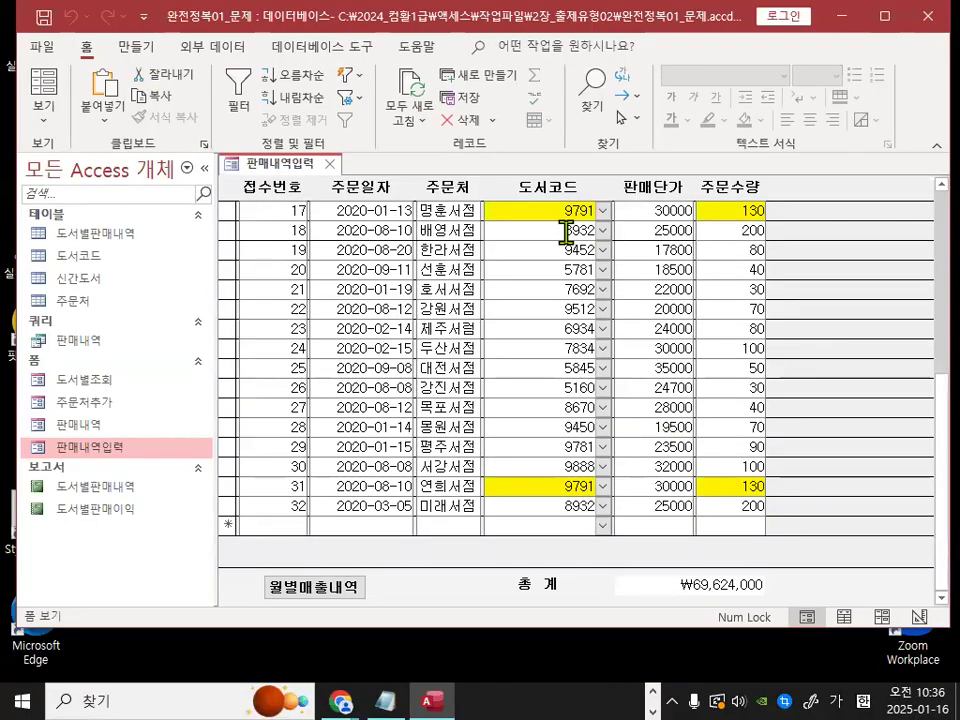
key("ctrl+2")
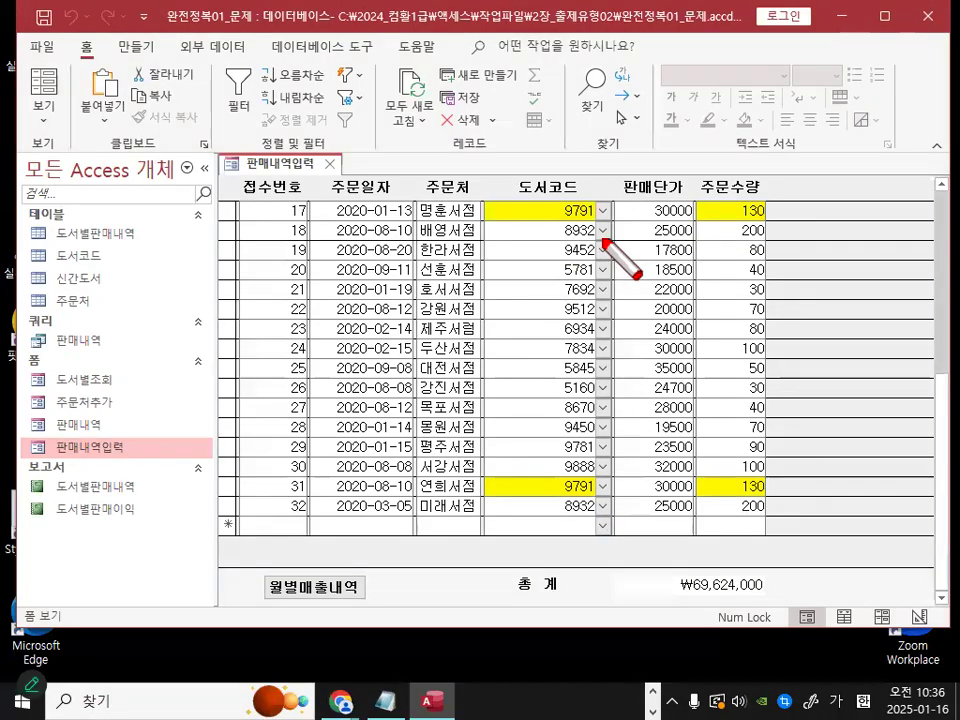
left_click_drag(604, 243, 606, 255)
left_click_drag(700, 200, 785, 228)
left_click_drag(606, 497, 610, 494)
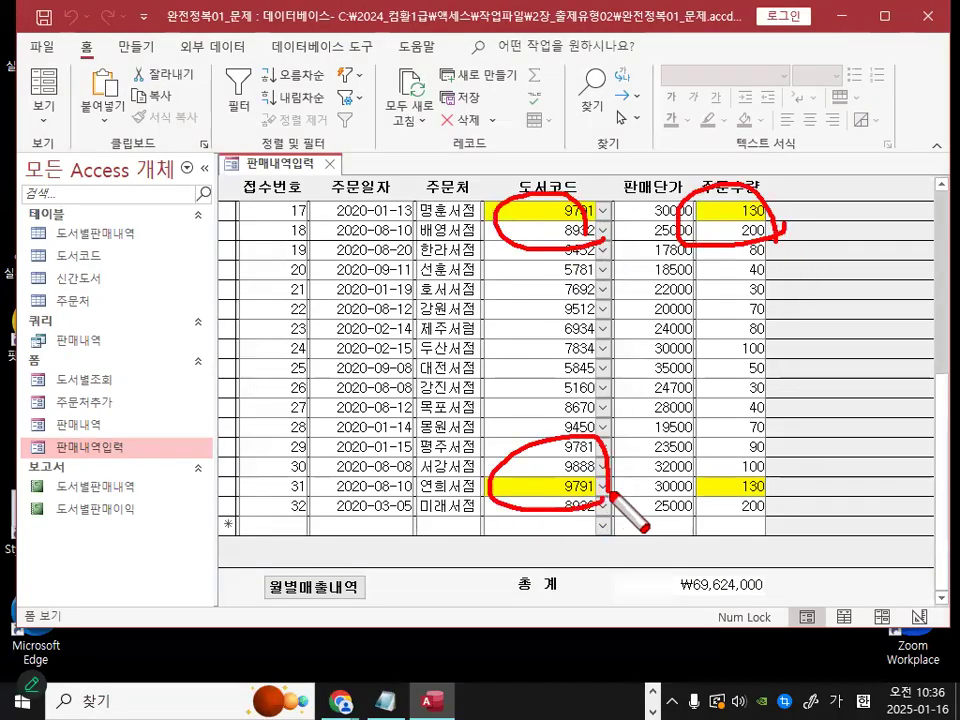
left_click_drag(800, 460, 812, 500)
key("Escape")
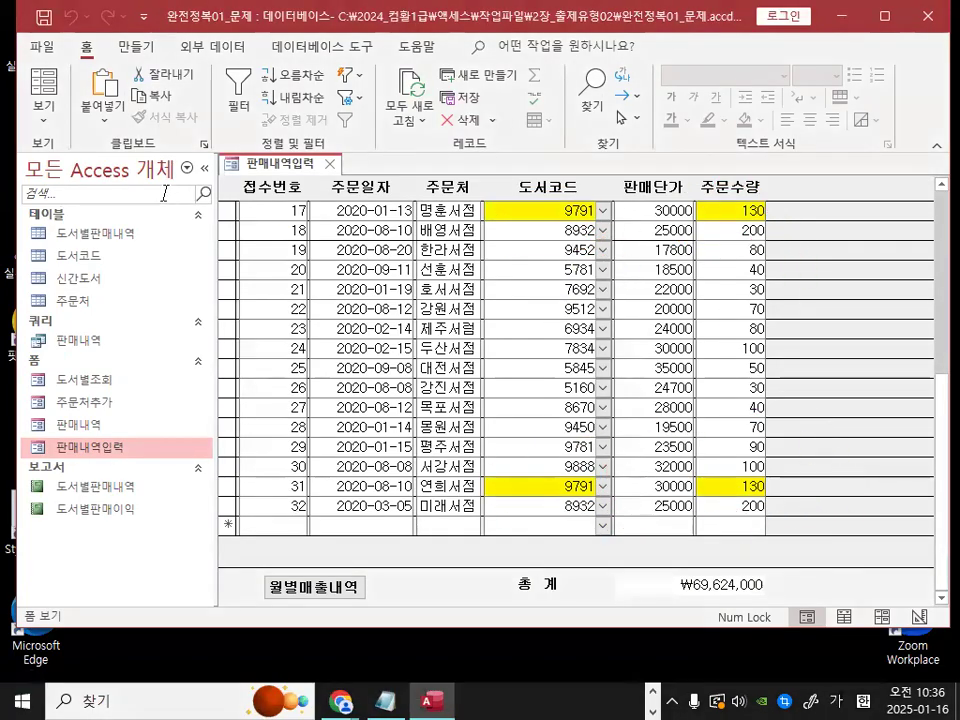
Step: Return the form to Design view and delete the conditional formatting rule from the 도서코드 and 주문수량 controls in the detail section
left_click(44, 130)
left_click(143, 302)
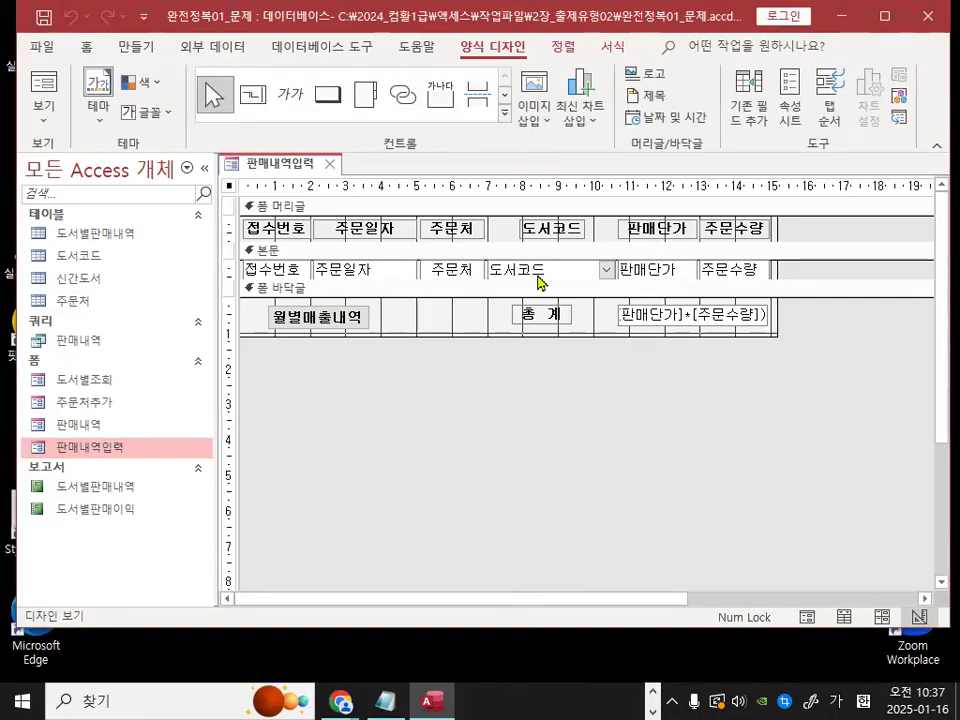
left_click(538, 278)
left_click(538, 278)
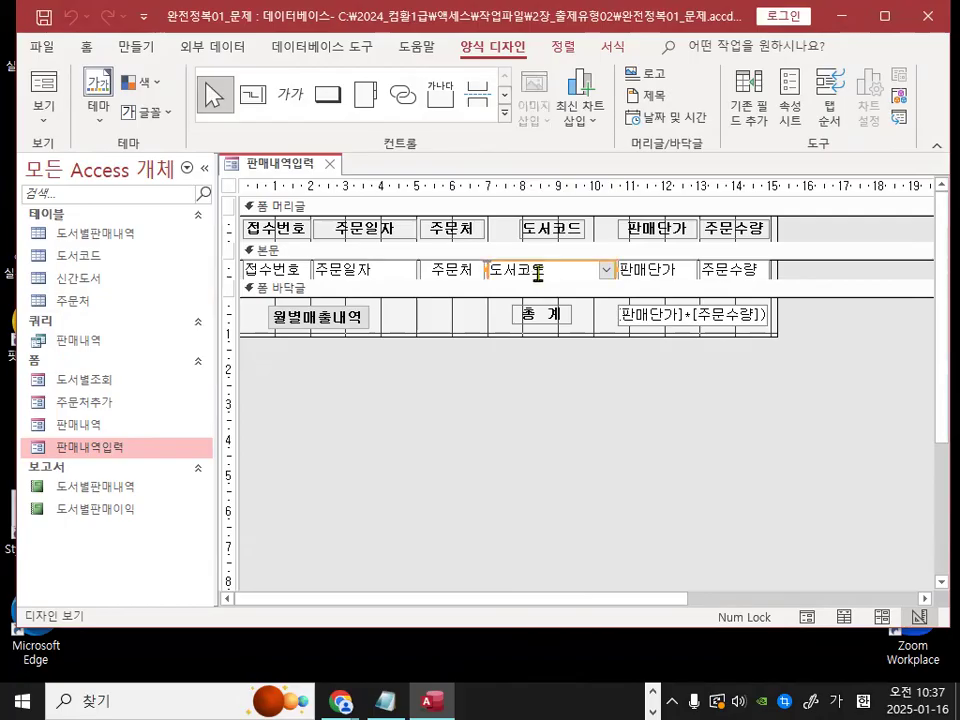
left_click(737, 278, "shift")
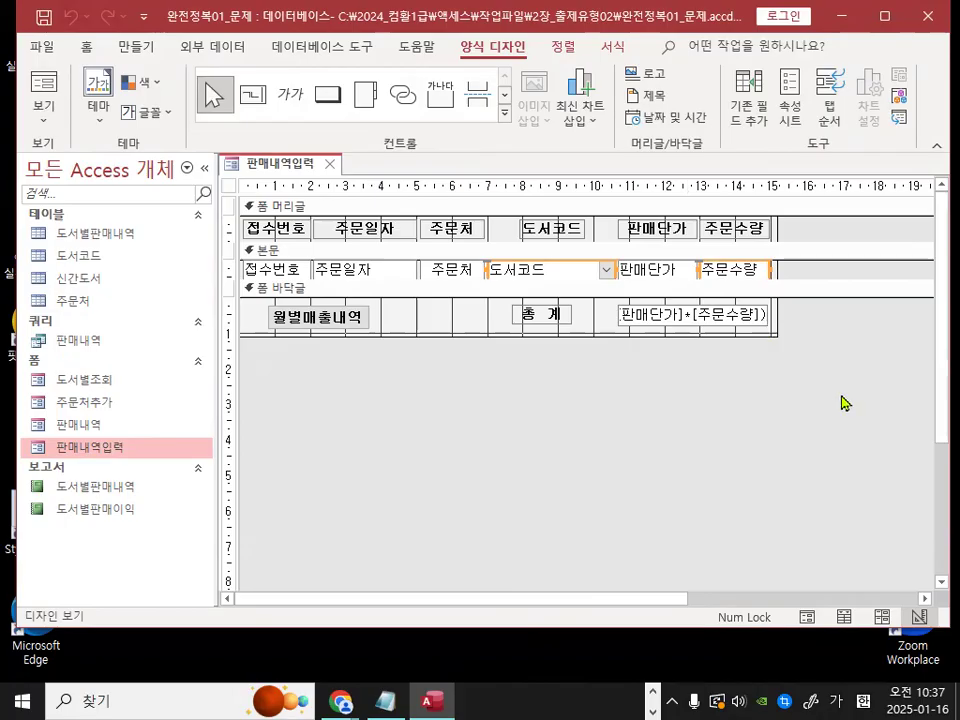
left_click(614, 47)
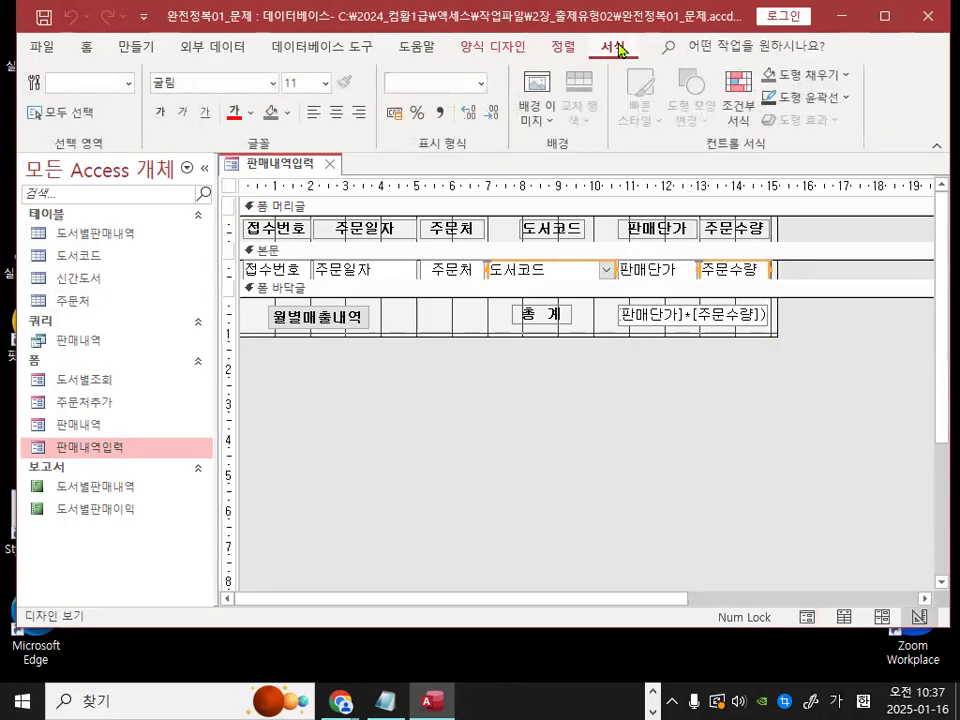
left_click(745, 105)
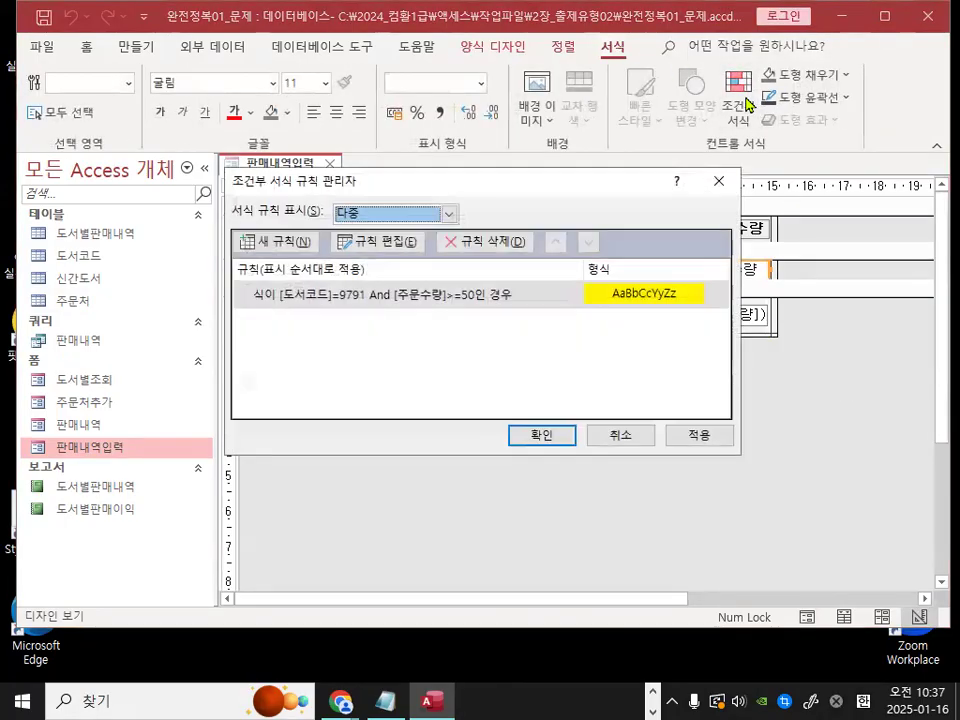
left_click(470, 246)
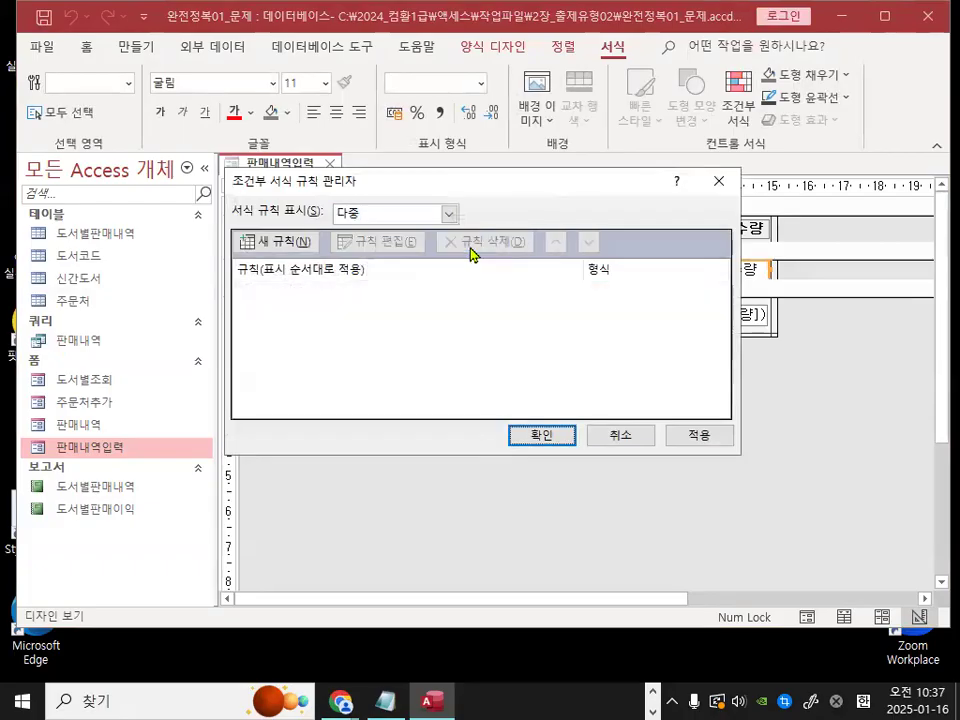
left_click(540, 438)
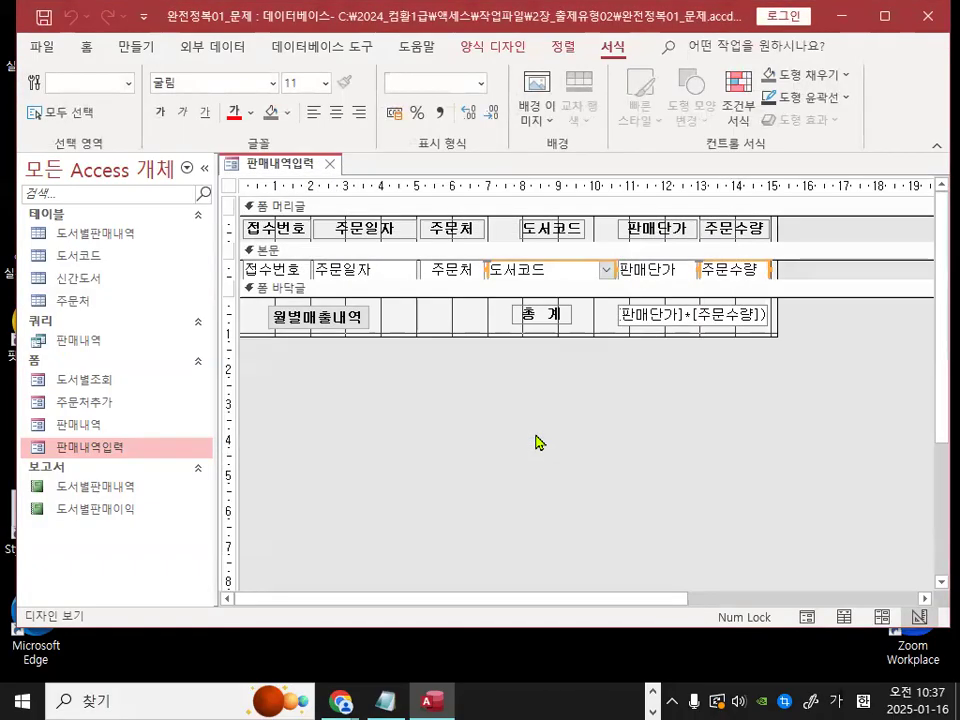
left_click(536, 441)
Step: Read the Notepad notes on editing and deleting conditional formatting, and the exam example about highlighting the control that has focus
left_click(388, 697)
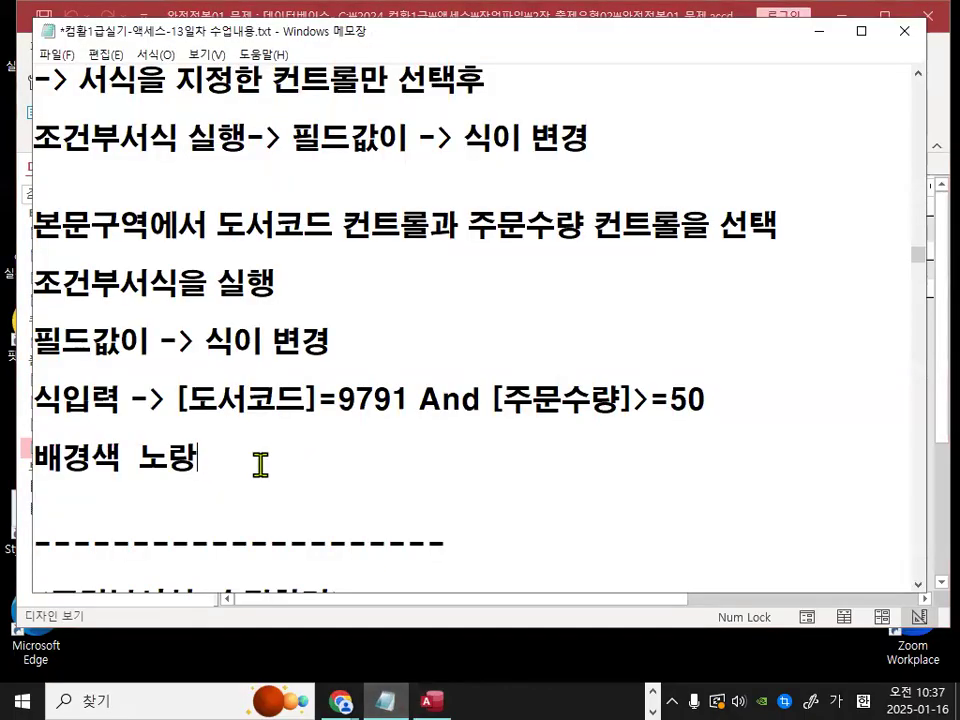
scroll(250, 480, "down", 5)
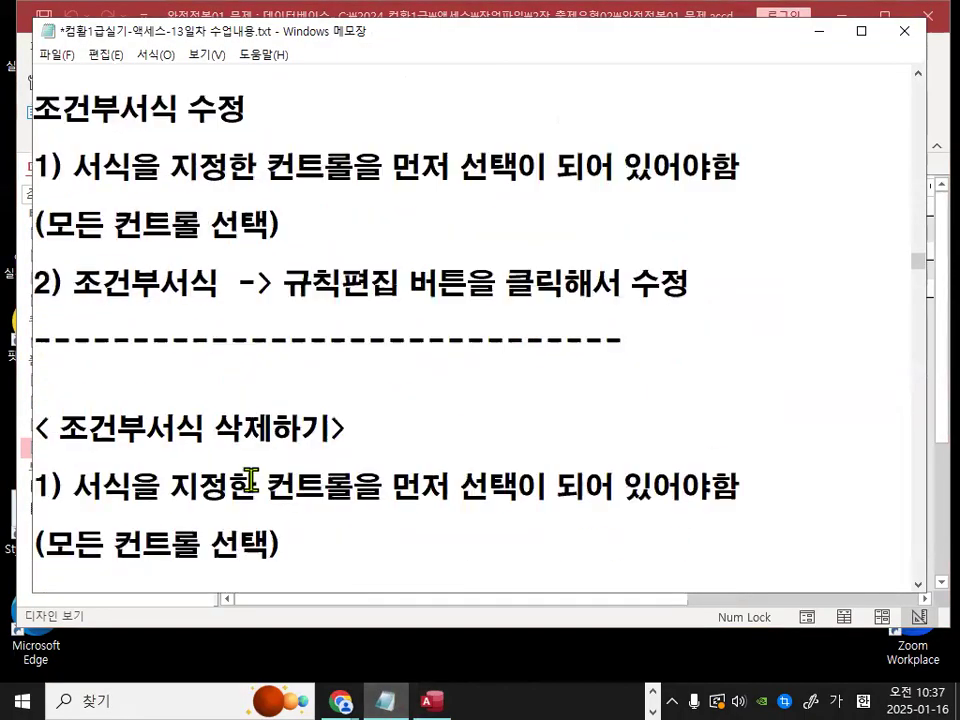
scroll(250, 480, "down", 3)
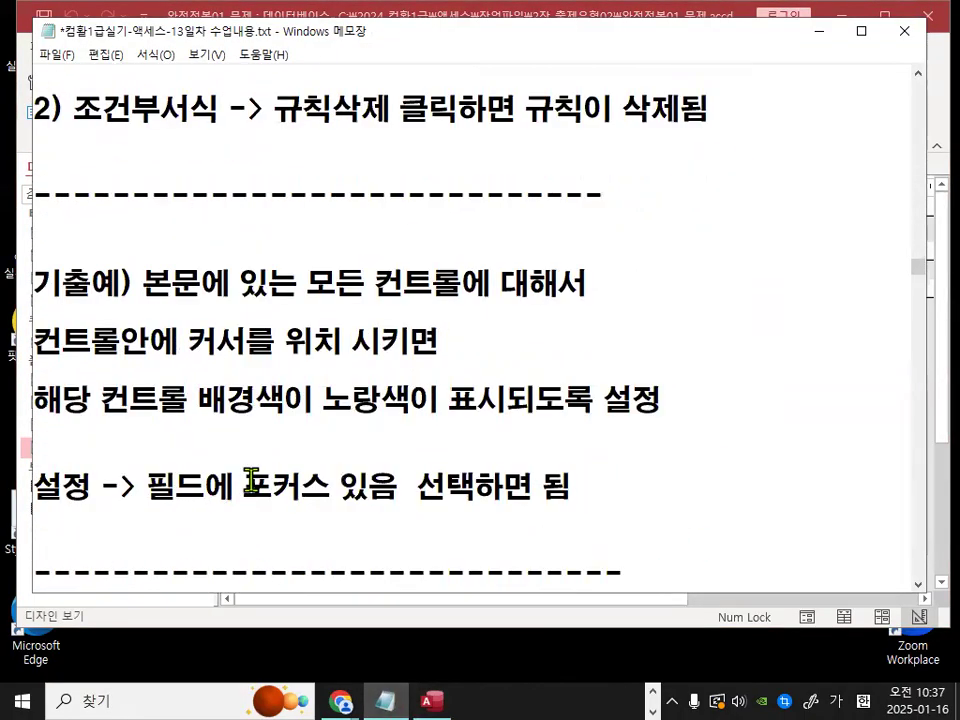
left_click_drag(150, 288, 214, 281)
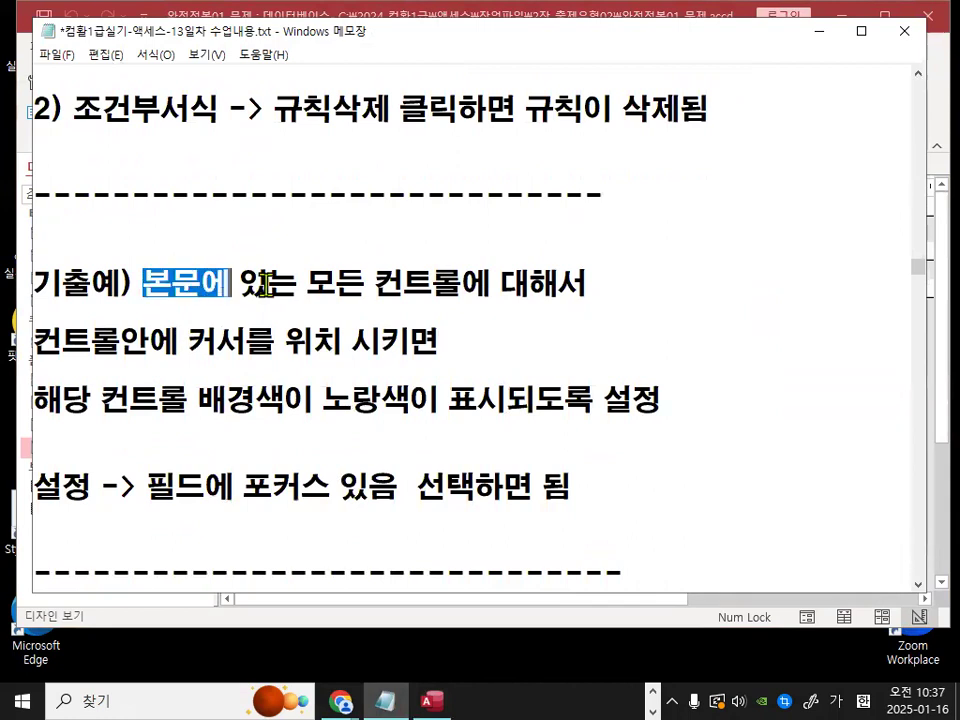
left_click_drag(308, 283, 605, 279)
left_click_drag(120, 343, 400, 343)
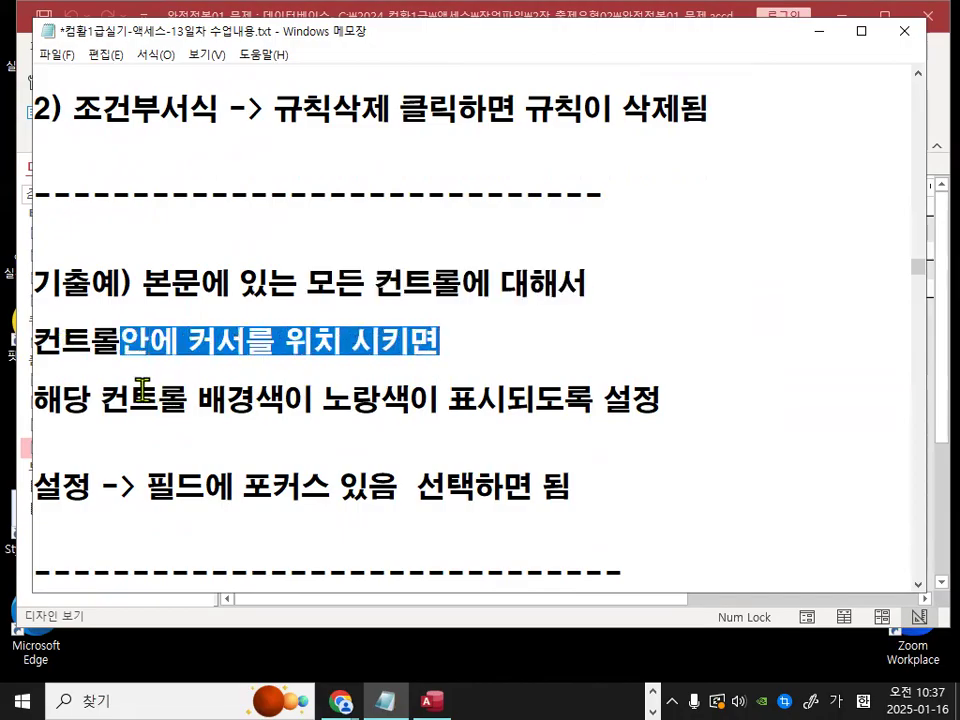
left_click_drag(313, 399, 521, 413)
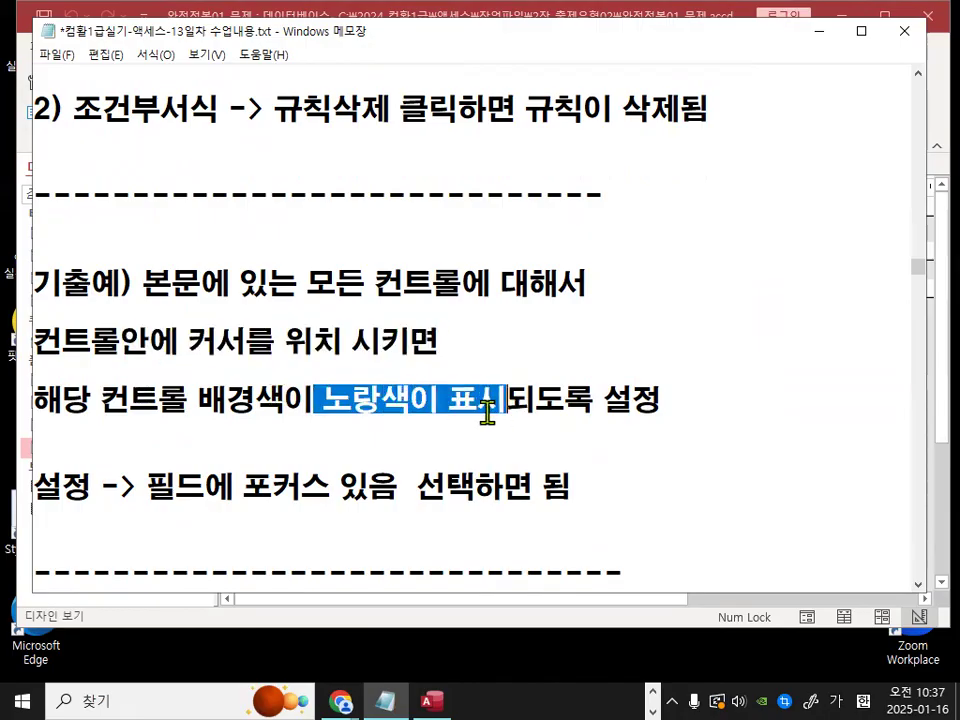
left_click_drag(148, 487, 396, 491)
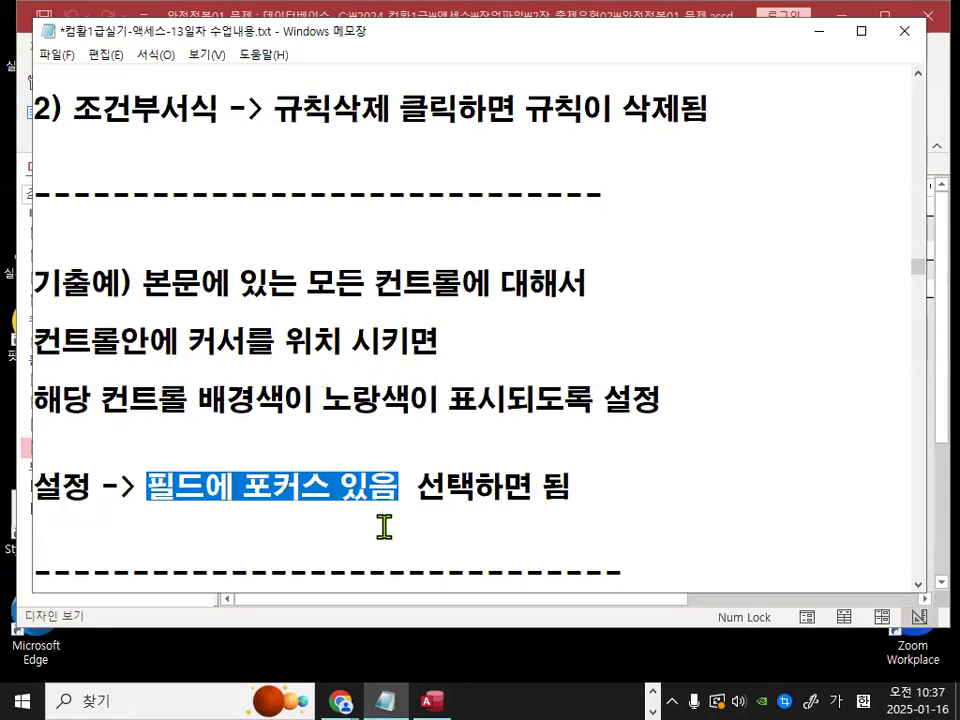
left_click_drag(148, 487, 396, 490)
left_click_drag(244, 487, 327, 487)
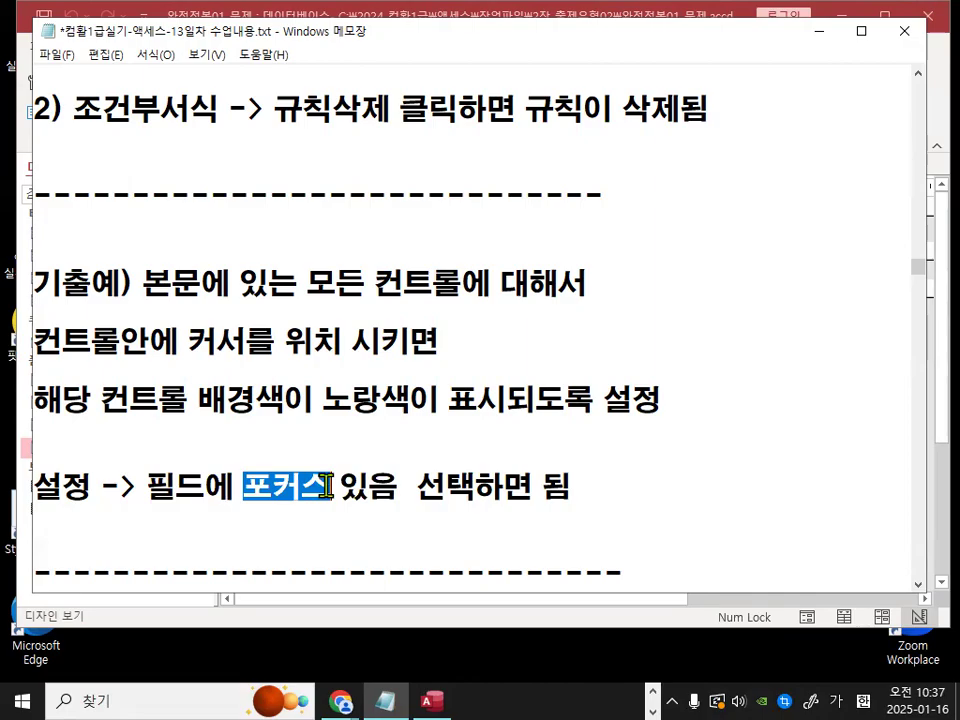
Step: Create a conditional formatting rule for all controls in the form's detail section, using the condition 필드에 포커스가 있음
left_click(830, 40)
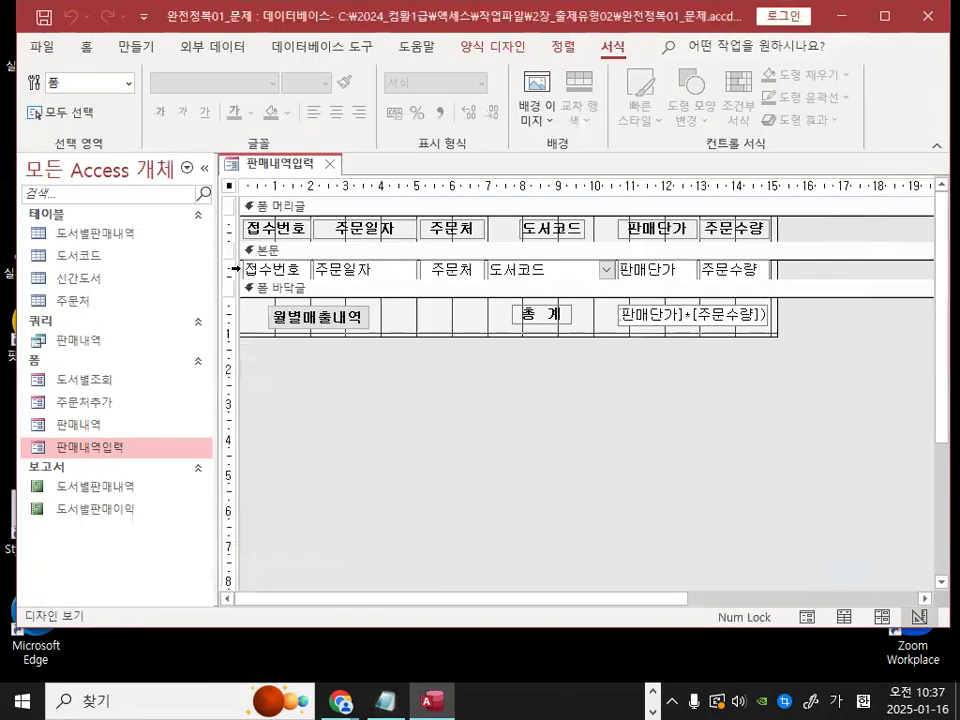
left_click(235, 267)
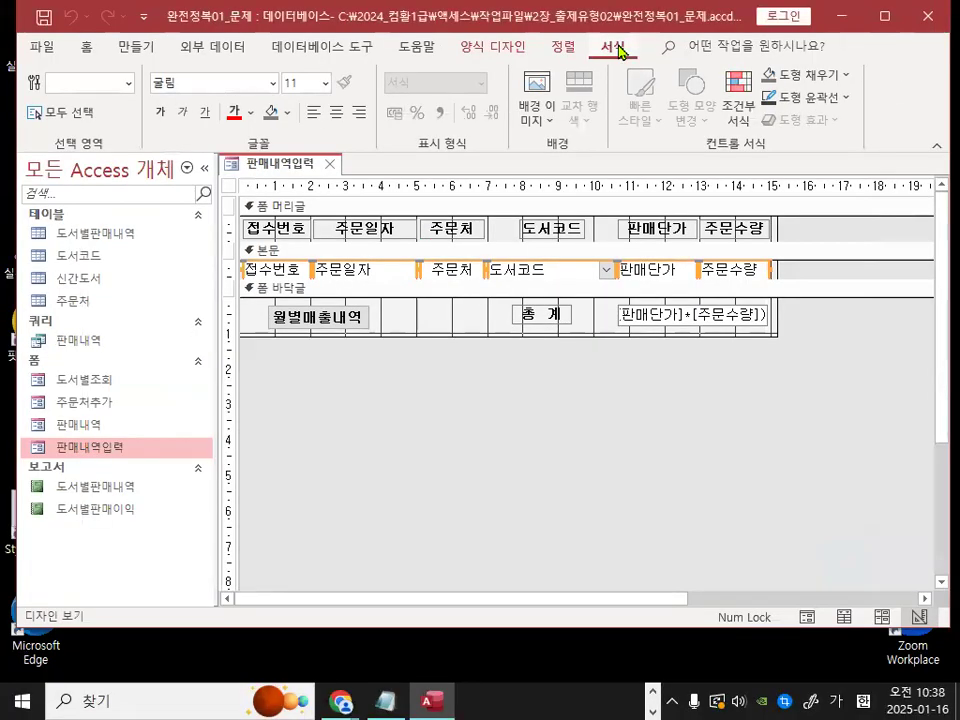
left_click(743, 113)
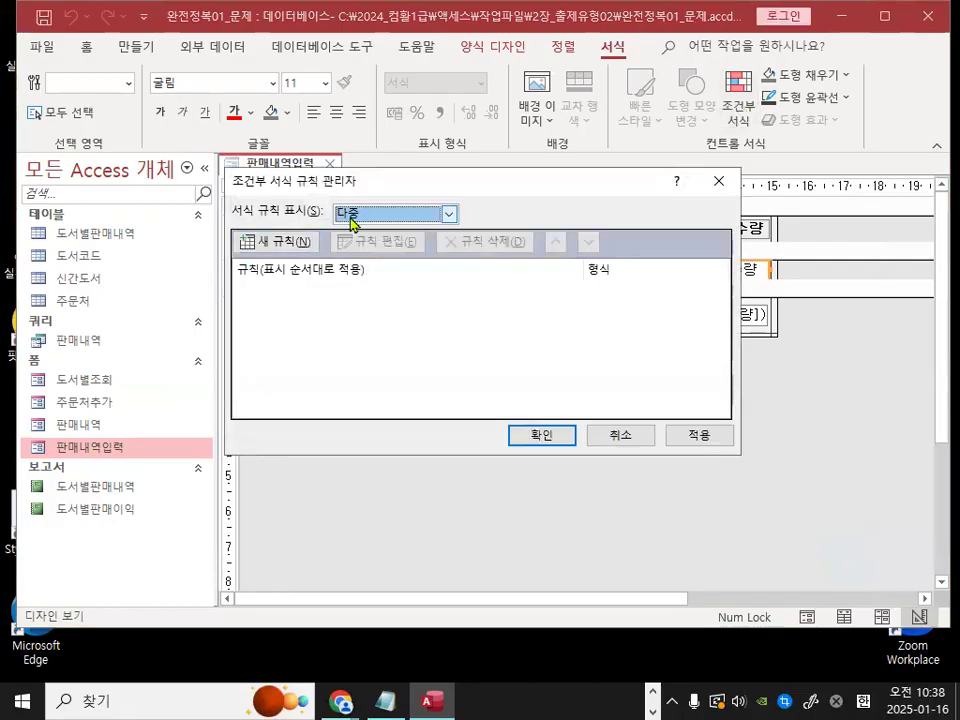
left_click(292, 242)
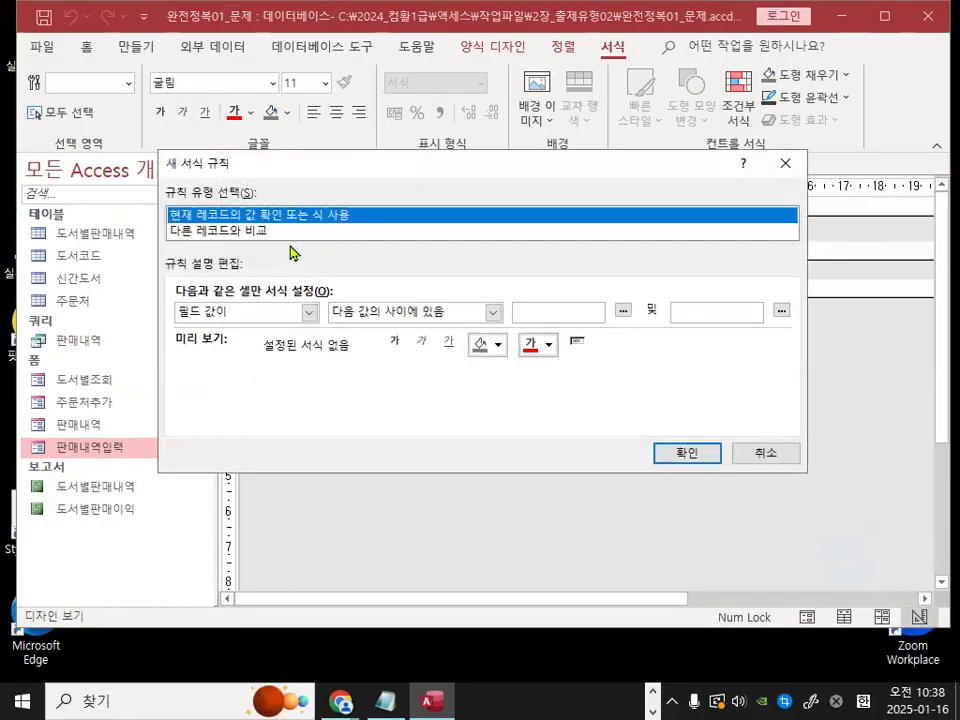
left_click(220, 318)
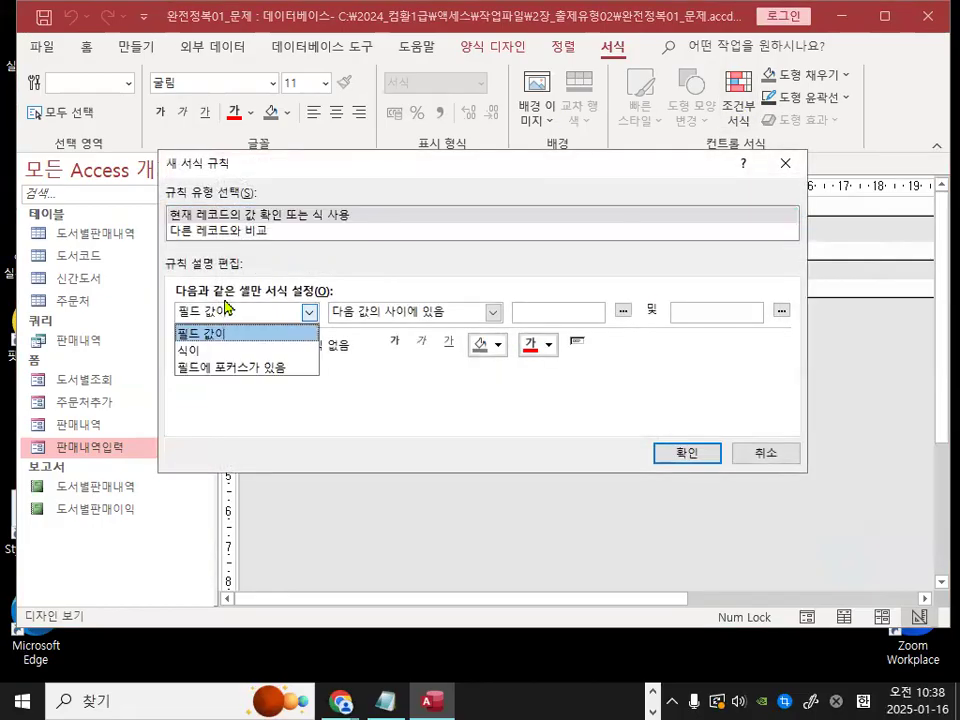
left_click(239, 376)
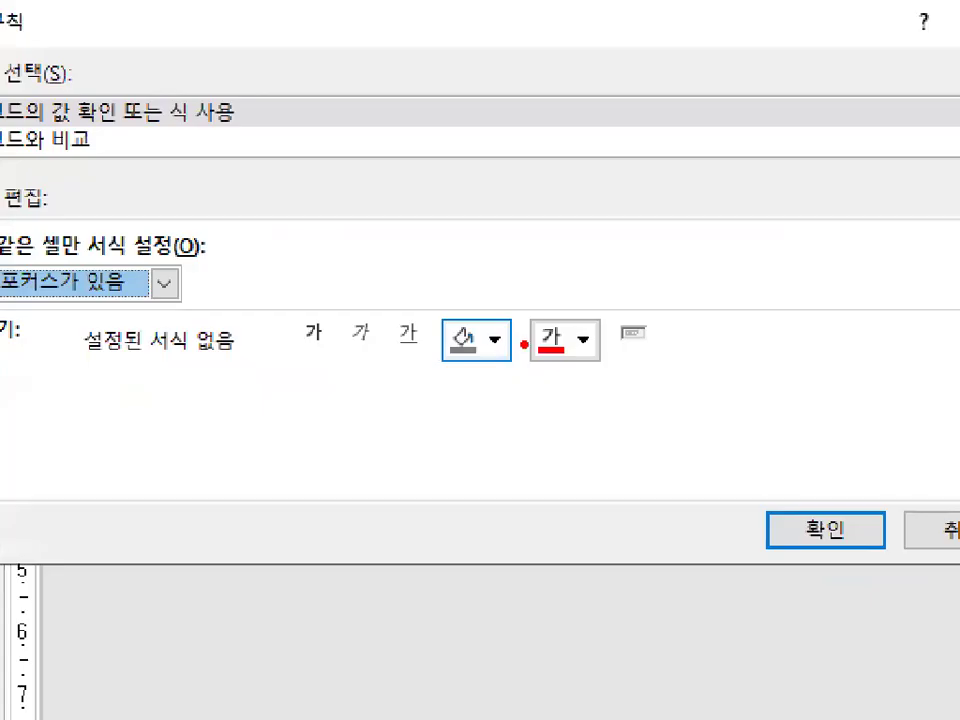
Step: Give the focus rule a yellow background and apply it to the selected detail controls
mouse_move(524, 344)
left_mouse_down()
mouse_move(406, 320)
mouse_move(547, 353)
left_mouse_up()
key("Escape")
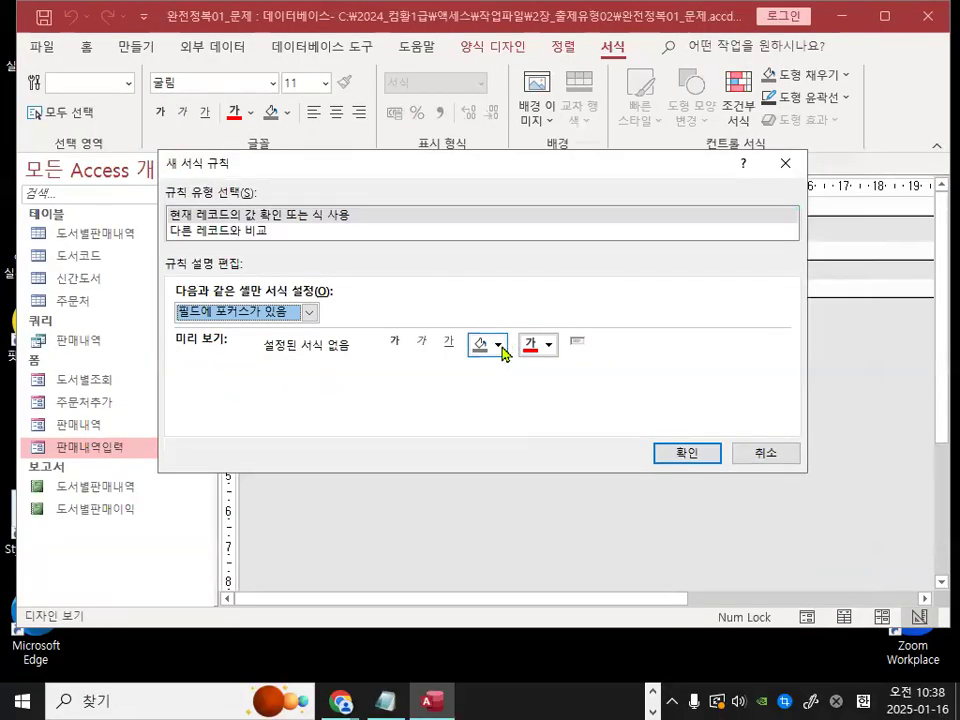
left_click(499, 345)
left_click(528, 516)
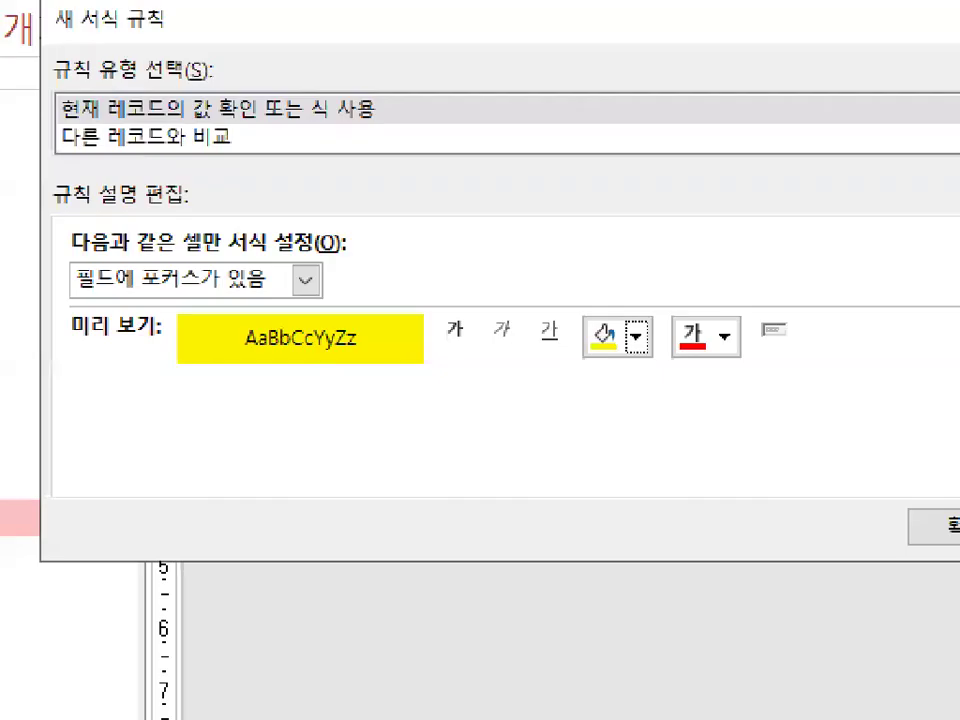
left_click_drag(372, 362, 393, 341)
key("Escape")
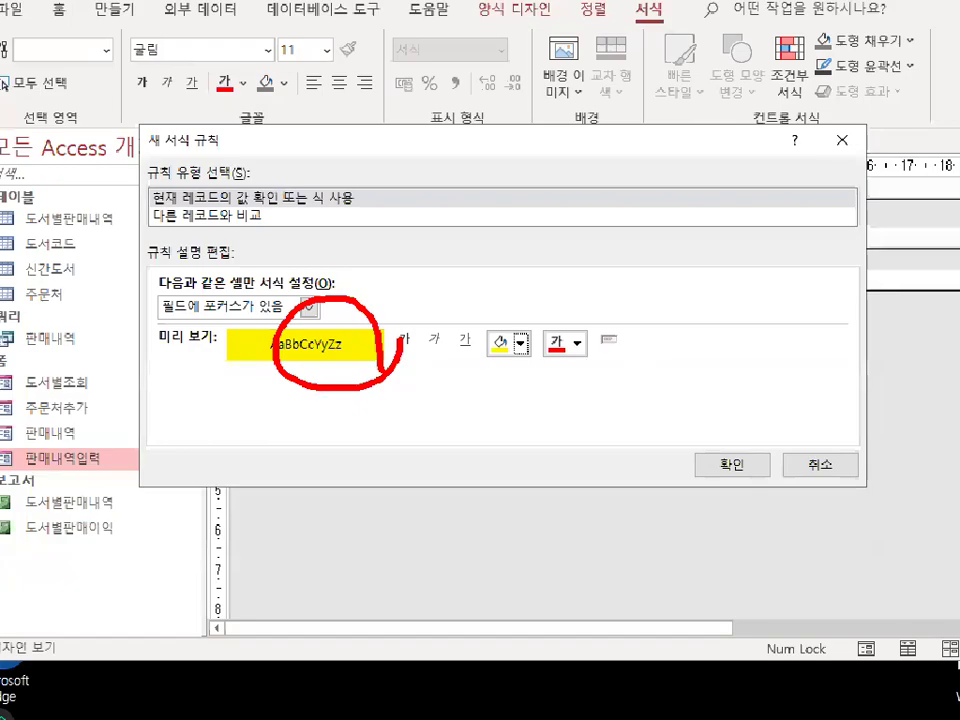
left_click(950, 528)
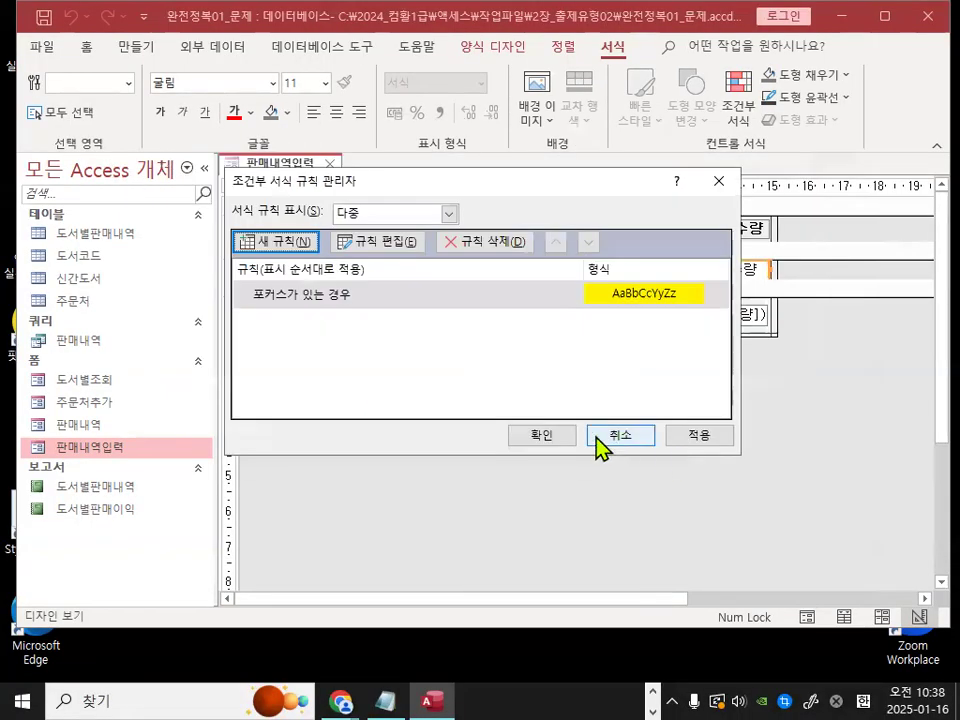
left_click(555, 438)
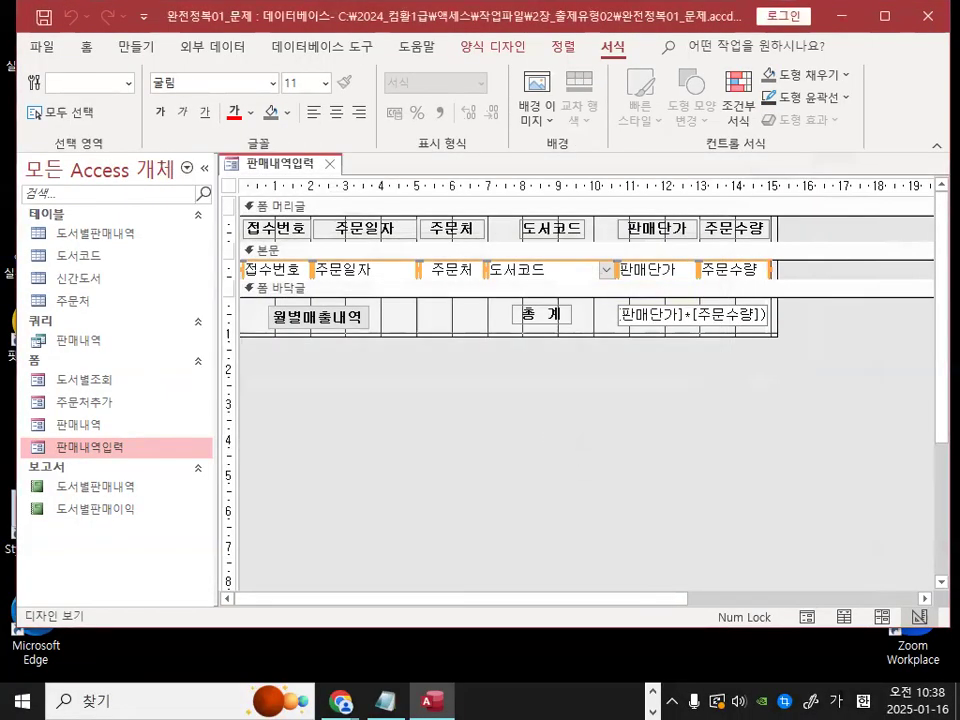
Step: Show the 판매내역입력 form in Form view and check the focus highlighting by moving between fields in several records
right_click(263, 163)
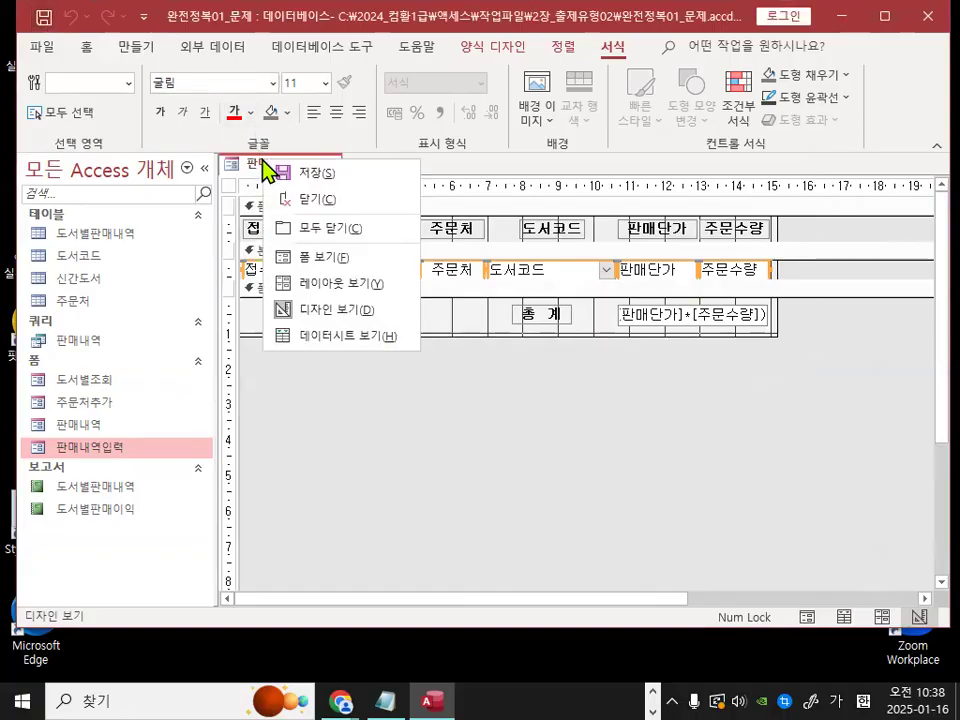
left_click(318, 257)
left_click(372, 289)
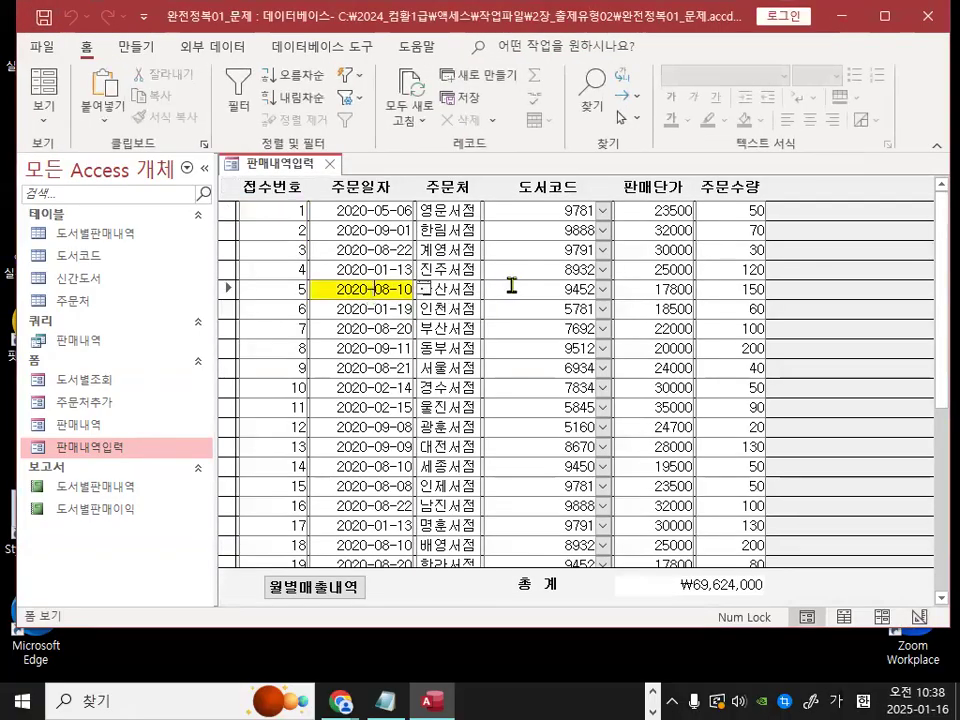
left_click(511, 285)
left_click(531, 250)
left_click(284, 250)
left_click(298, 347)
left_click(365, 347)
left_click(365, 446)
left_click(514, 388)
left_click(525, 272)
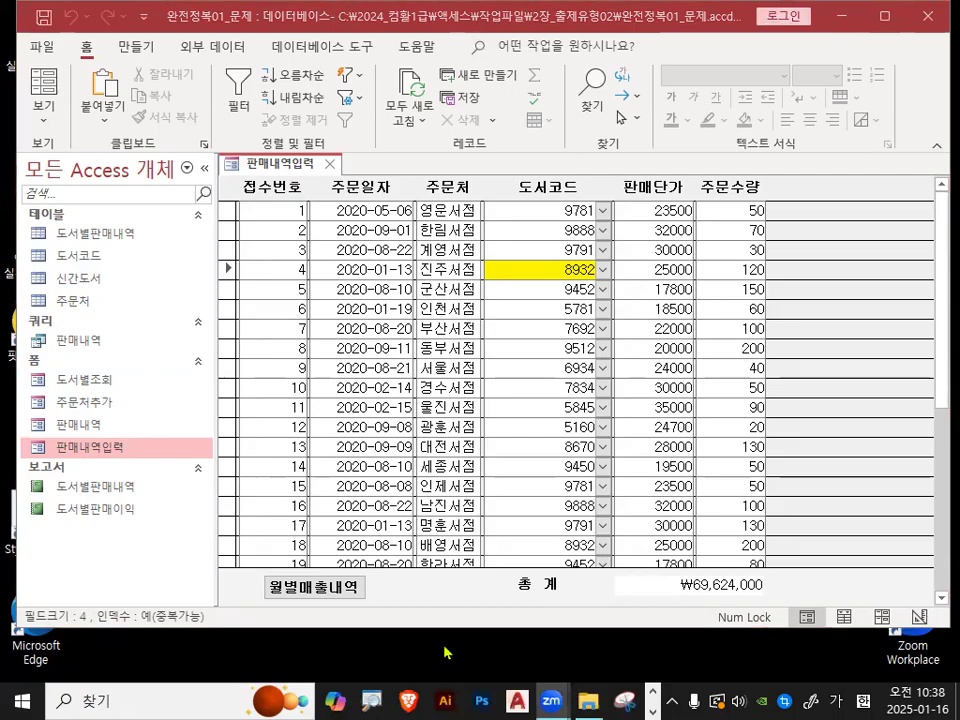
left_click(648, 407)
left_click(455, 310)
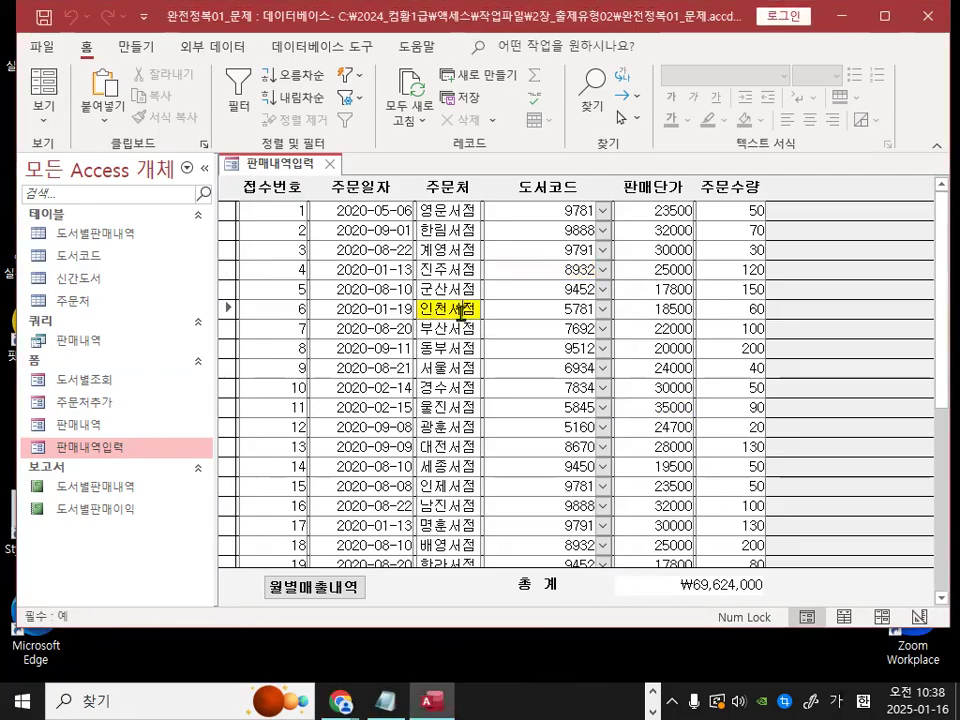
Step: Close the 완전정복01_문제 database
left_click(48, 122)
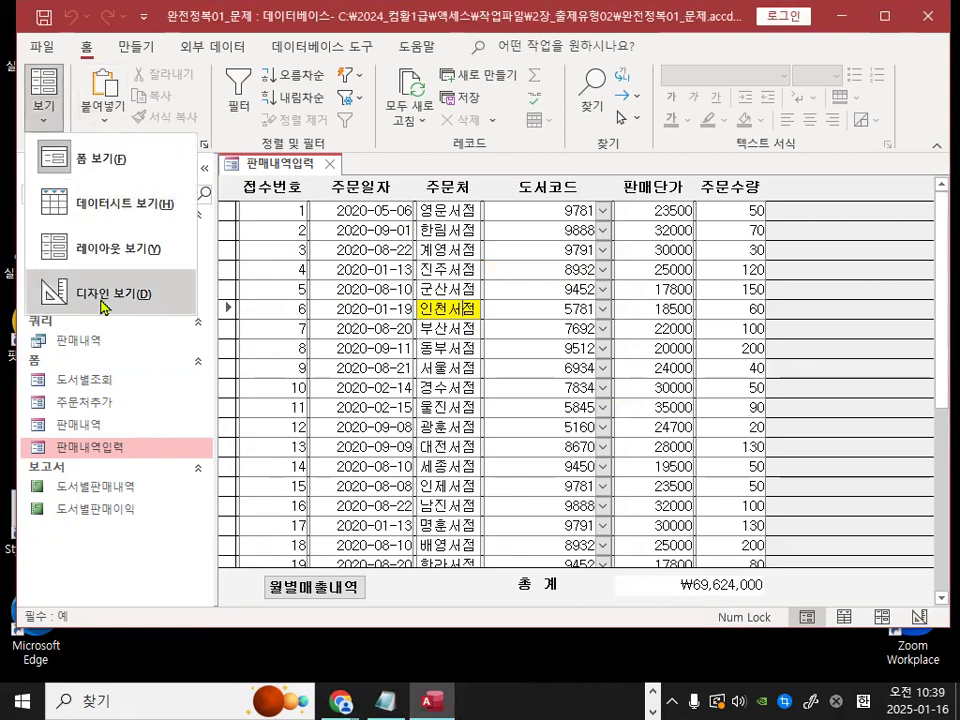
left_click(42, 50)
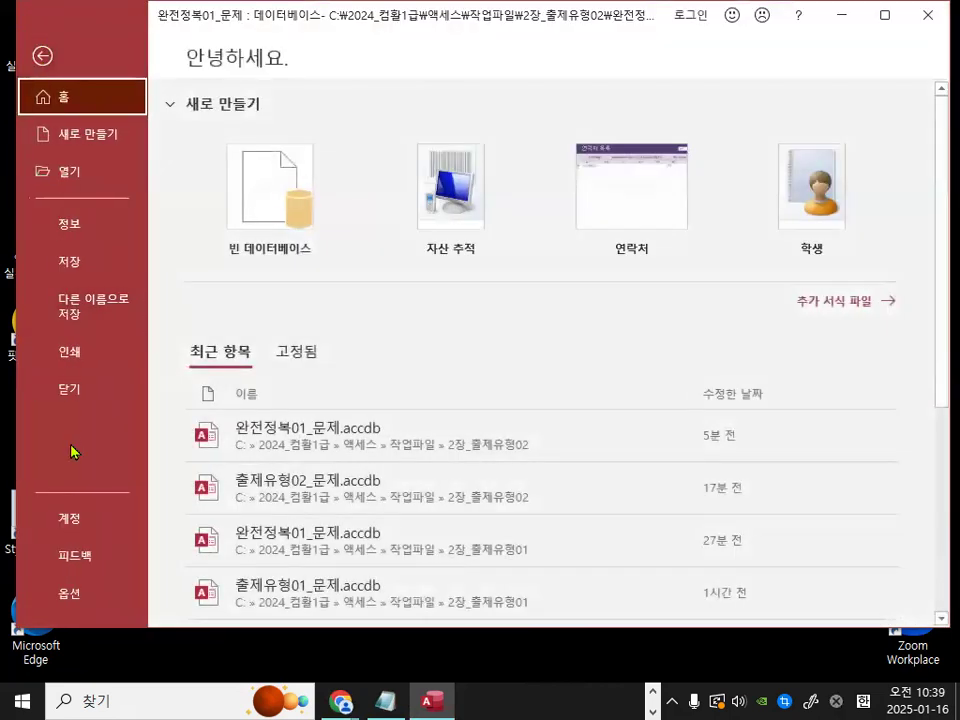
left_click(80, 395)
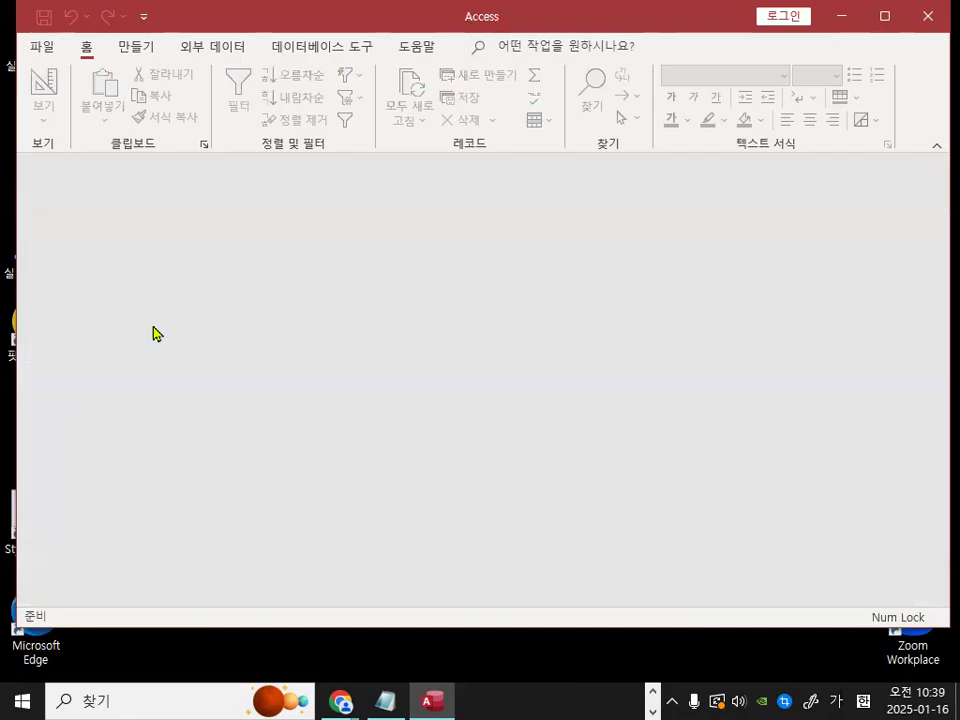
Step: Open 출제유형03_문제.accdb from the 2장_출제유형03 folder and show its 사원별평가입력 form in Design view
left_click(42, 47)
left_click(57, 180)
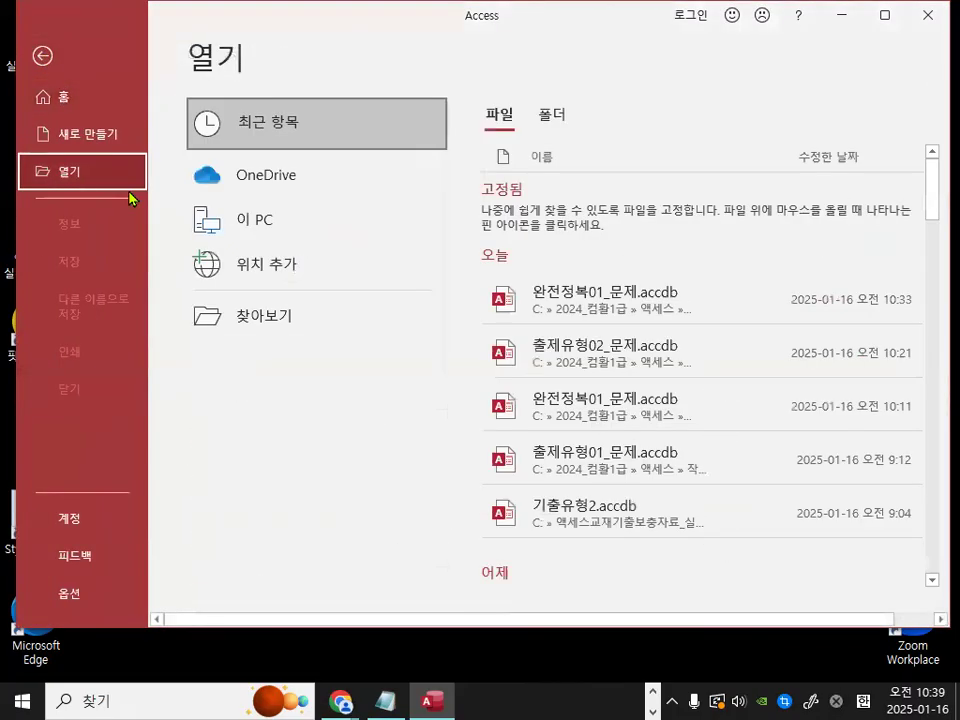
left_click(265, 330)
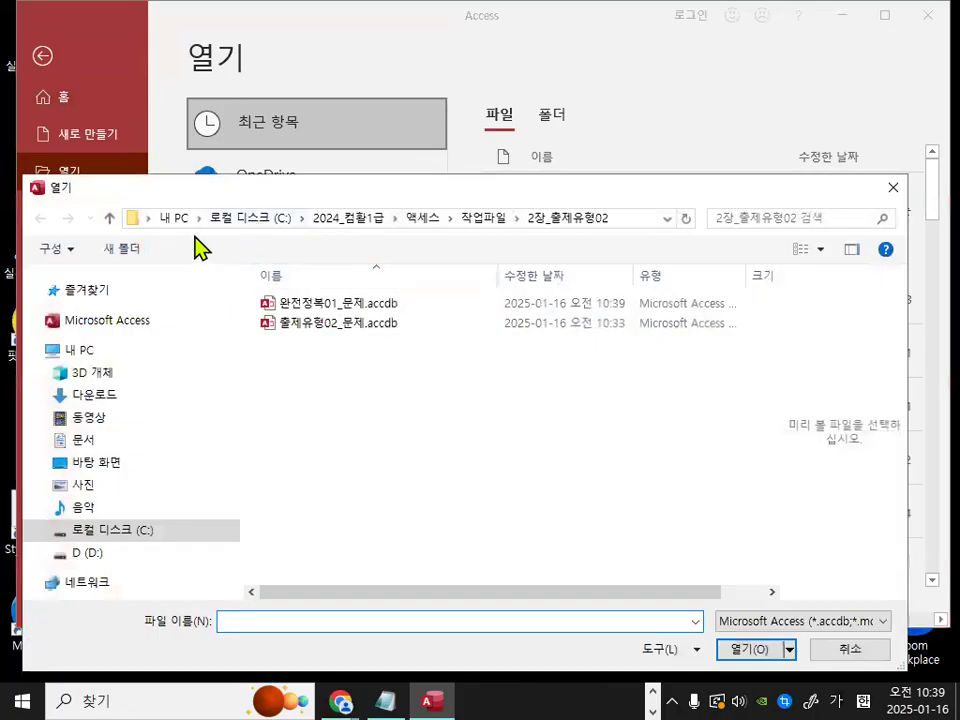
left_click(109, 217)
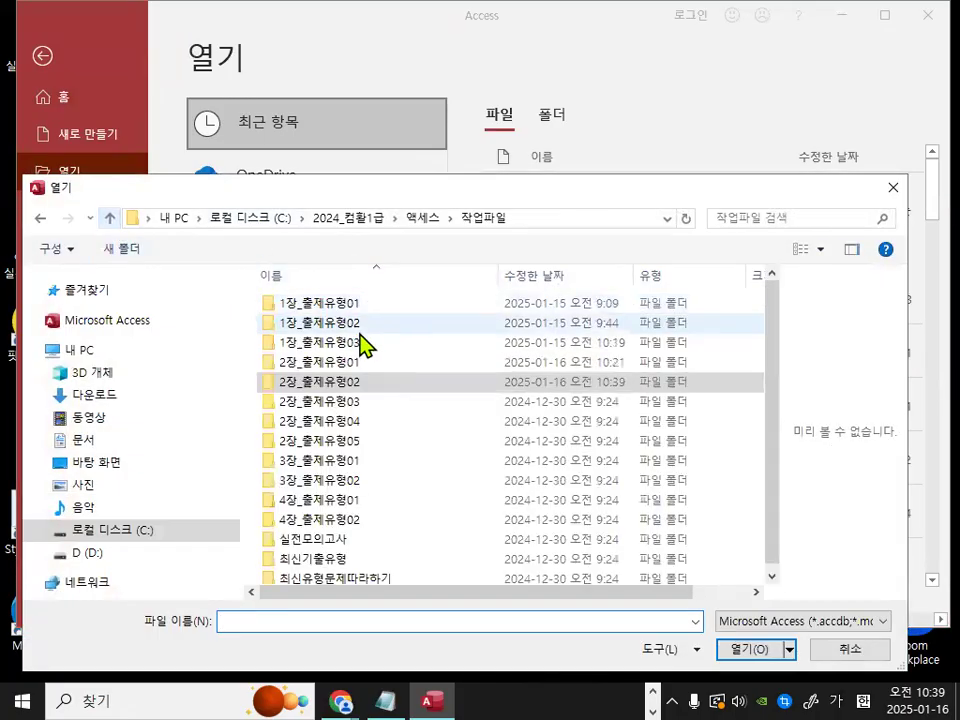
double_click(327, 403)
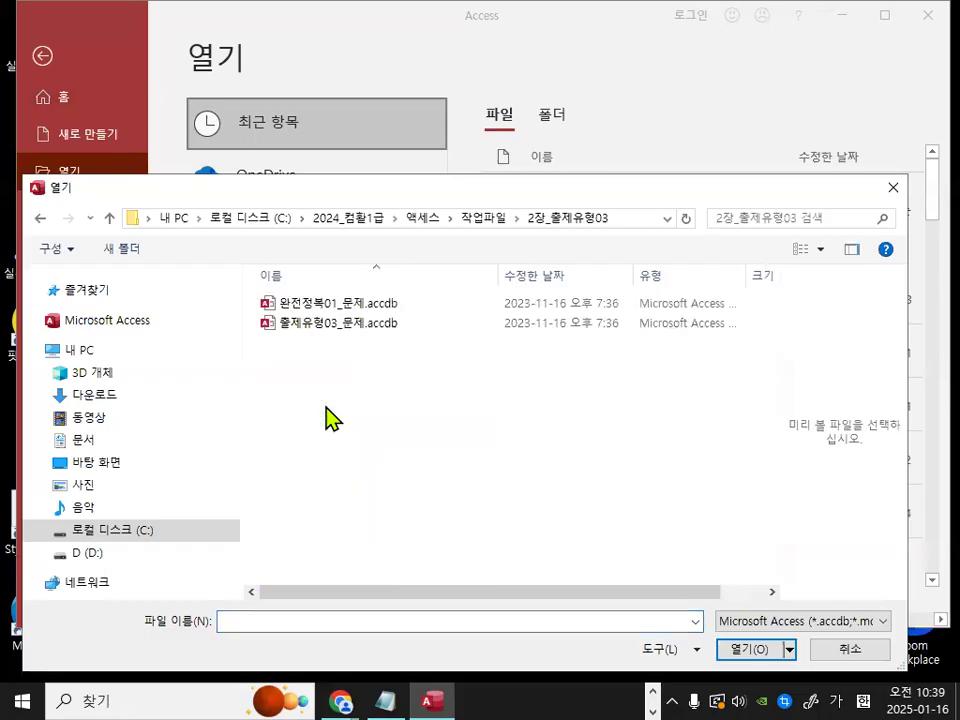
double_click(347, 333)
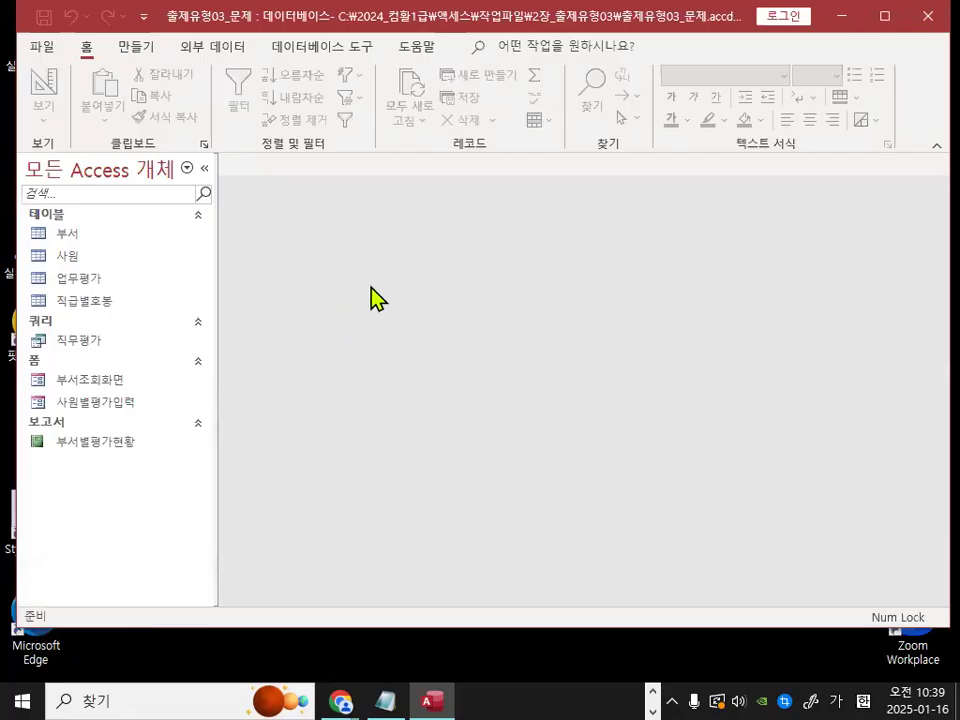
right_click(133, 405)
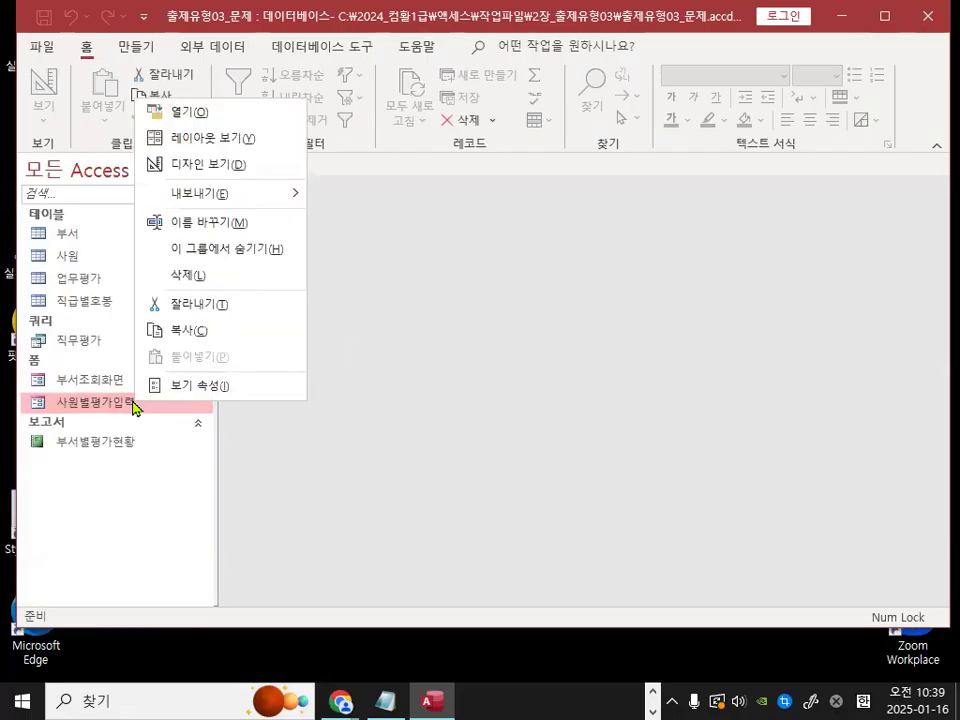
left_click(229, 172)
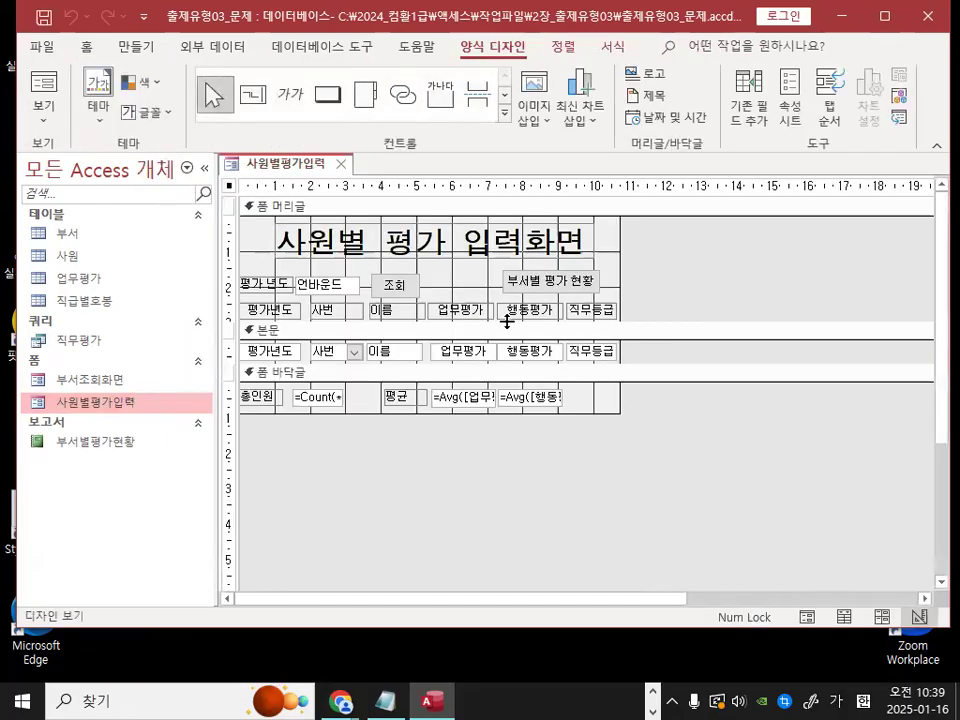
Step: Examine the 사번 combo box and the 이름 control in the detail section of the 사원별평가입력 form
key("ctrl+1")
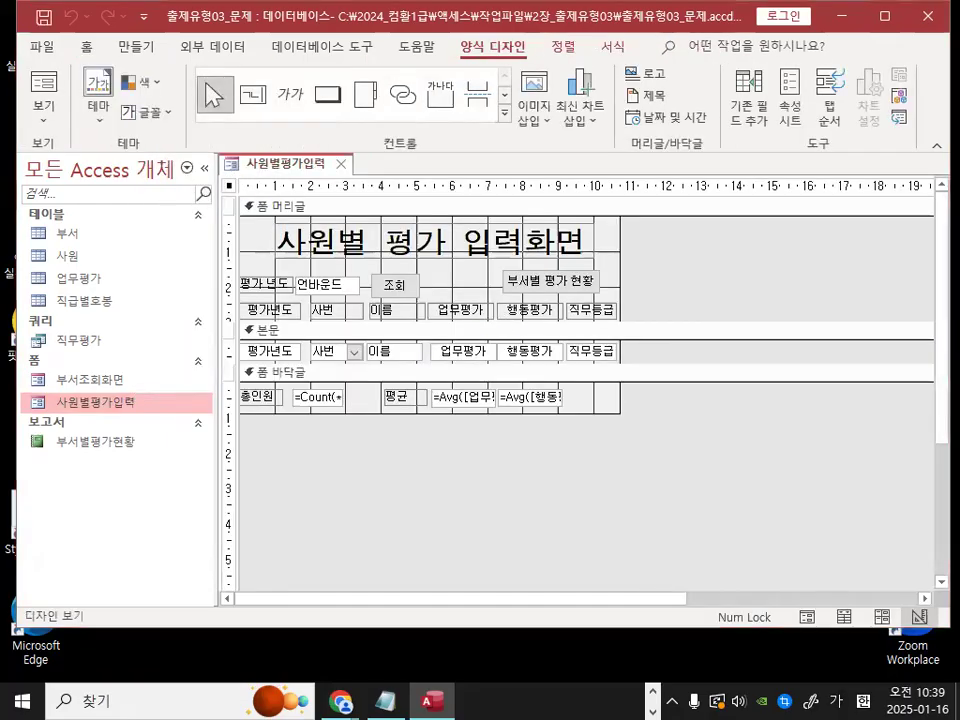
left_click(408, 355)
mouse_move(340, 368)
left_mouse_down()
mouse_move(309, 377)
mouse_move(295, 338)
mouse_move(326, 330)
left_mouse_up()
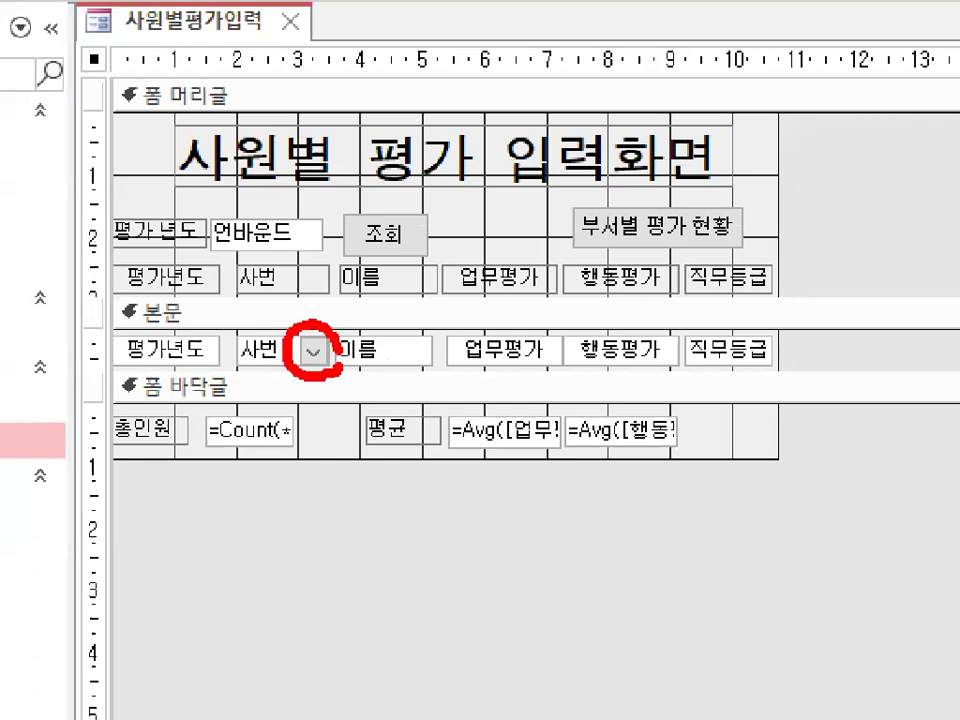
left_click_drag(258, 350, 343, 228)
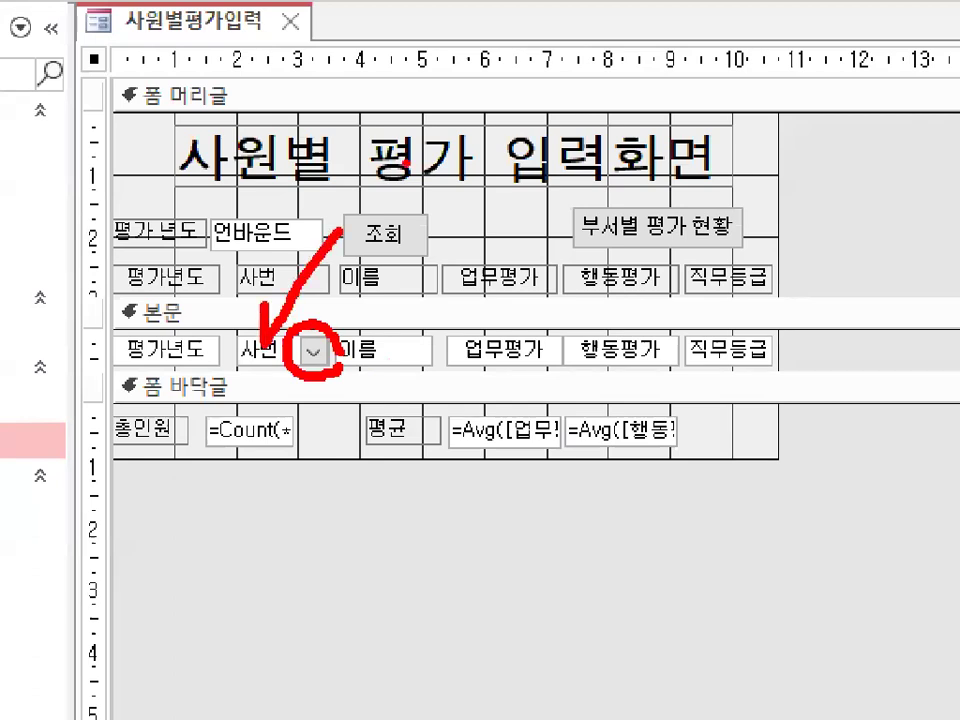
key("Escape")
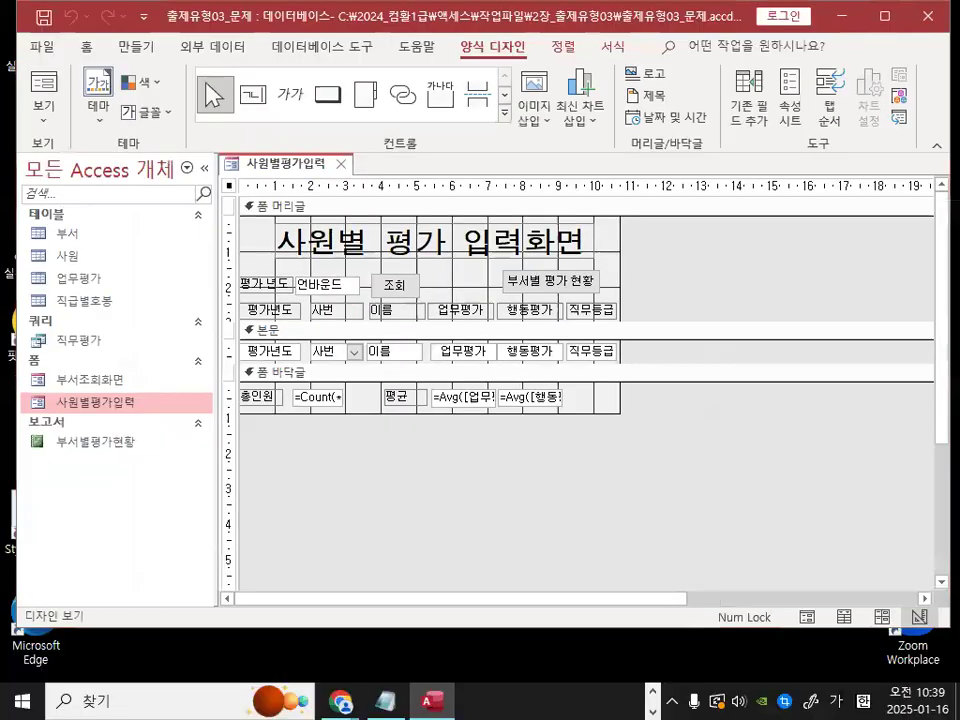
key("ctrl+1")
left_click(361, 365)
mouse_move(364, 355)
left_mouse_down()
mouse_move(257, 343)
mouse_move(352, 312)
mouse_move(370, 350)
left_mouse_up()
mouse_move(443, 366)
left_mouse_down()
mouse_move(454, 357)
mouse_move(418, 321)
mouse_move(460, 374)
left_mouse_up()
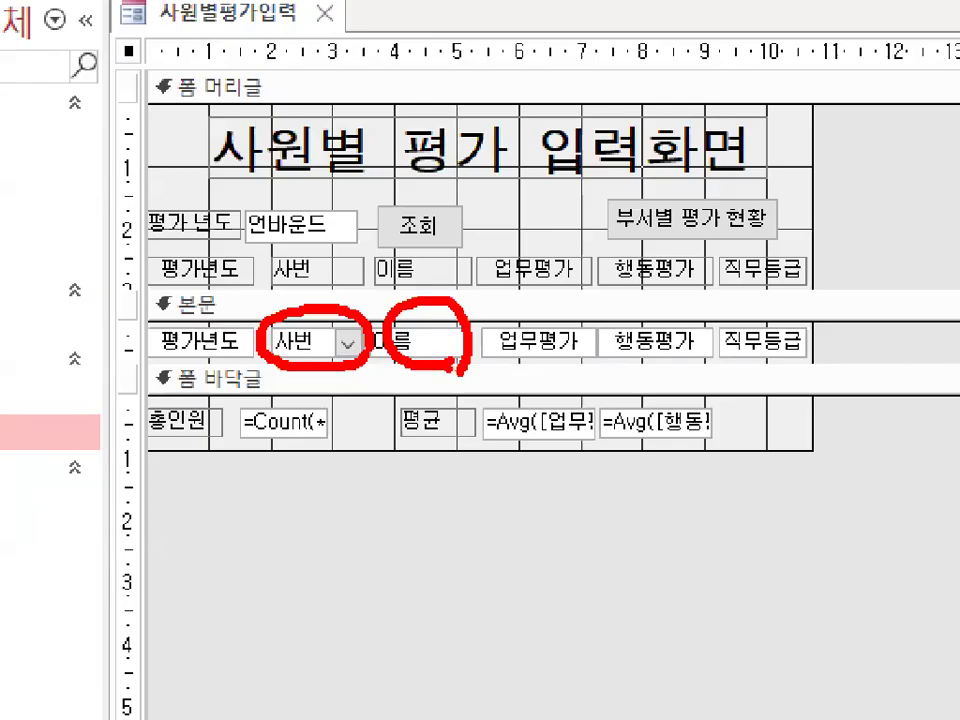
key("Escape")
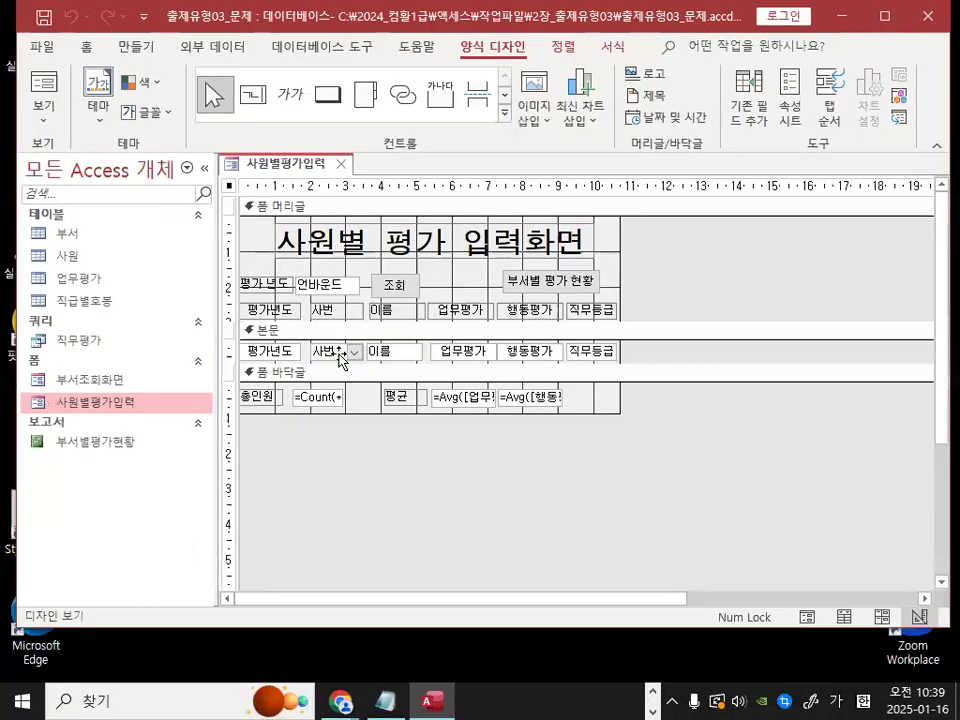
Step: Select the 사번 combo box in the detail section and examine the control types it can be changed to
left_click(338, 354)
mouse_move(354, 358)
left_mouse_down()
mouse_move(361, 365)
mouse_move(336, 363)
mouse_move(372, 322)
mouse_move(383, 348)
left_mouse_up()
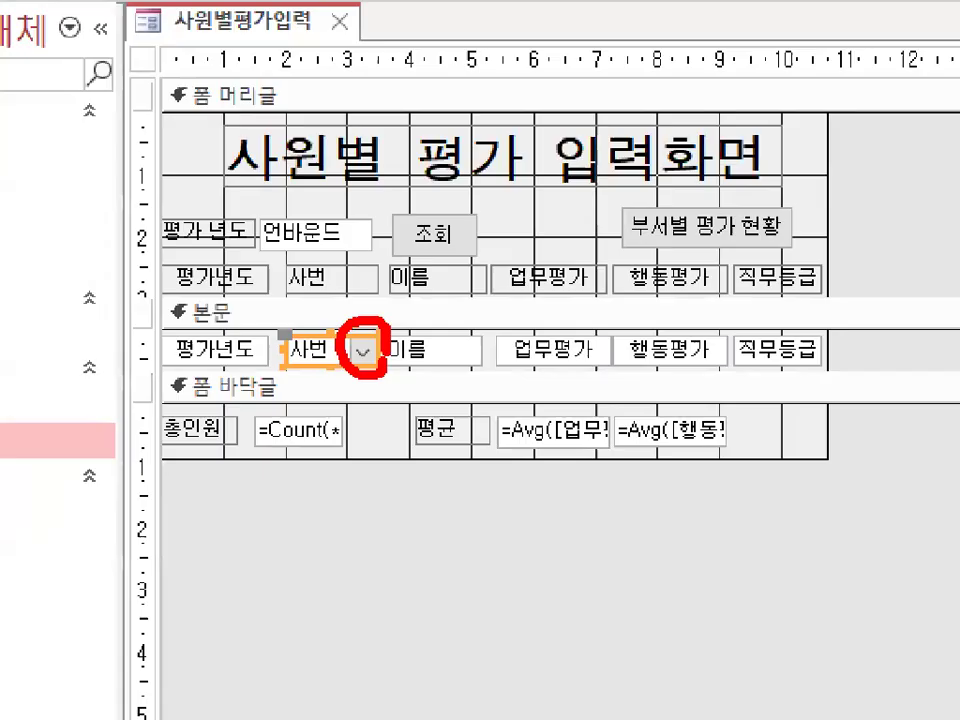
key("Escape")
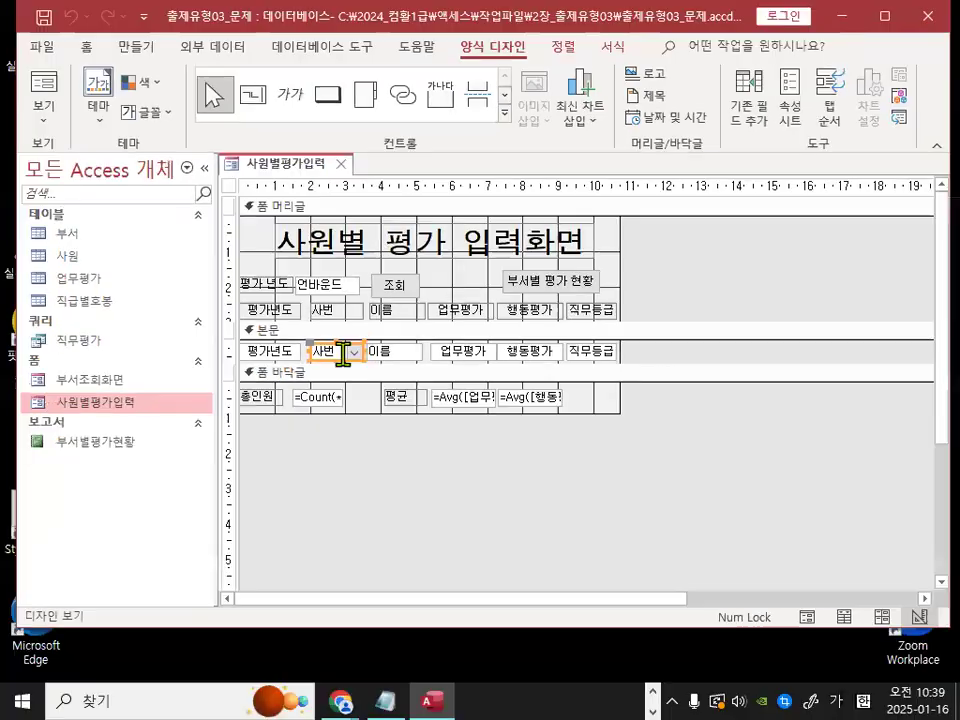
right_click(343, 352)
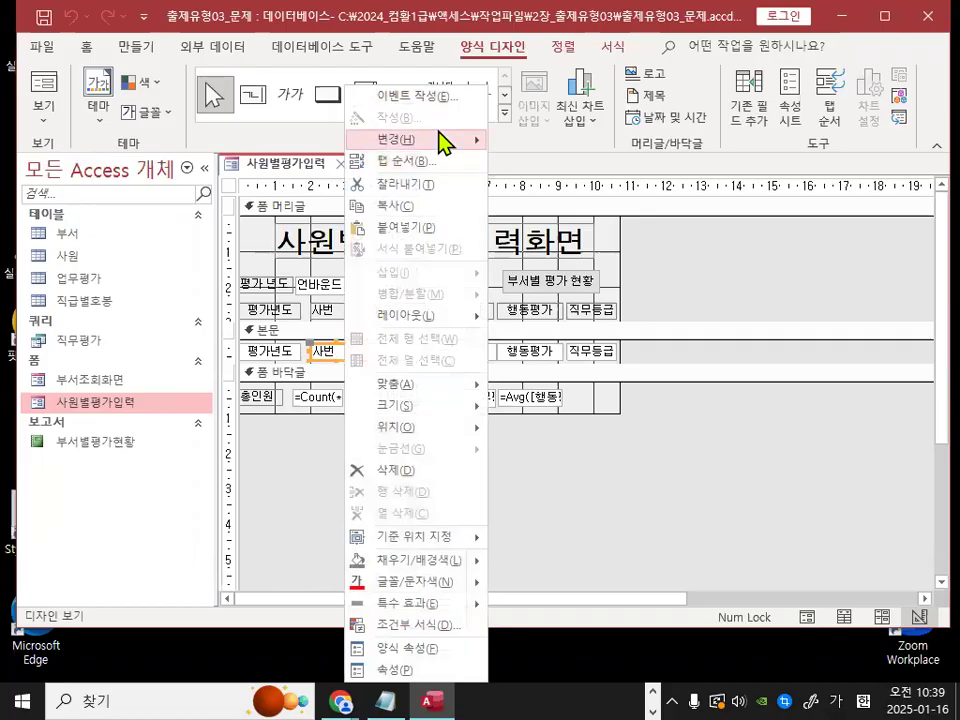
mouse_move(443, 141)
mouse_move(428, 143)
left_mouse_down()
mouse_move(397, 149)
mouse_move(392, 120)
left_mouse_up()
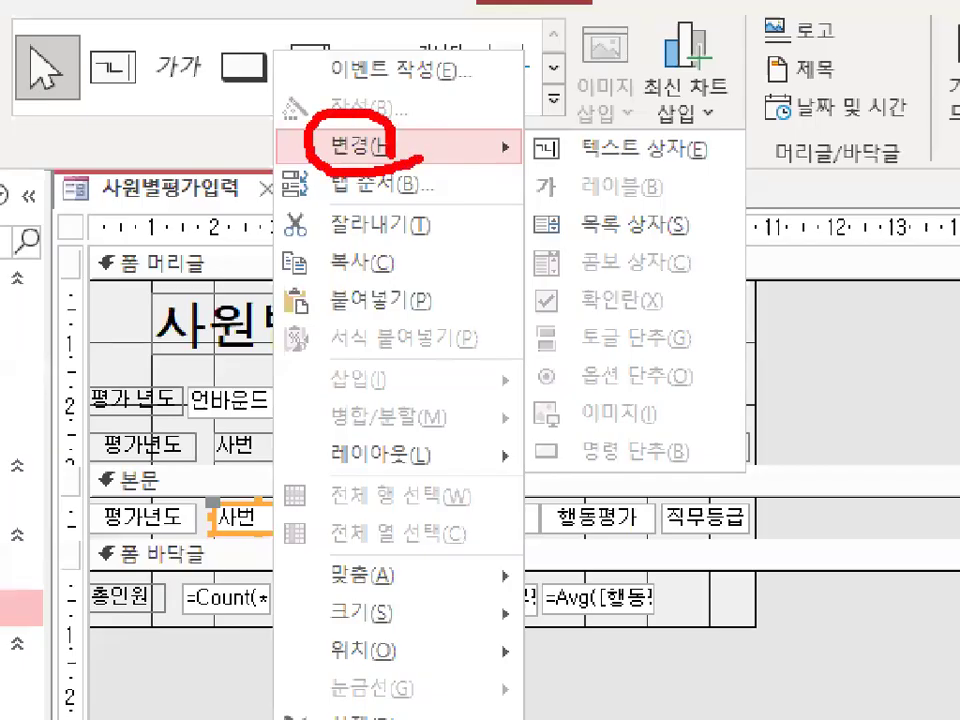
left_click_drag(650, 290, 728, 252)
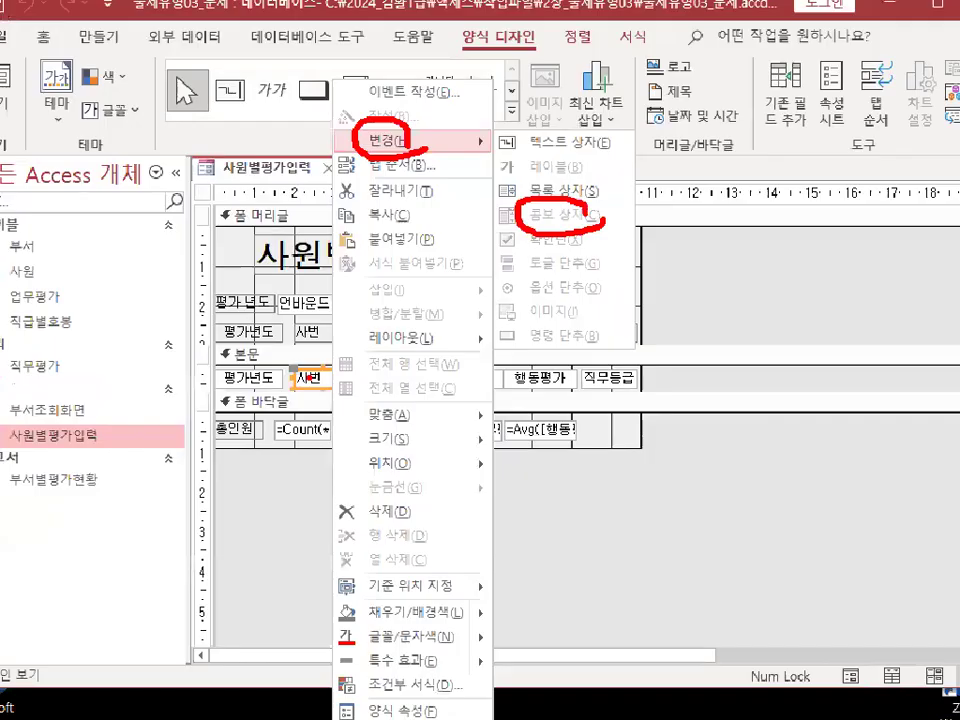
key("Escape")
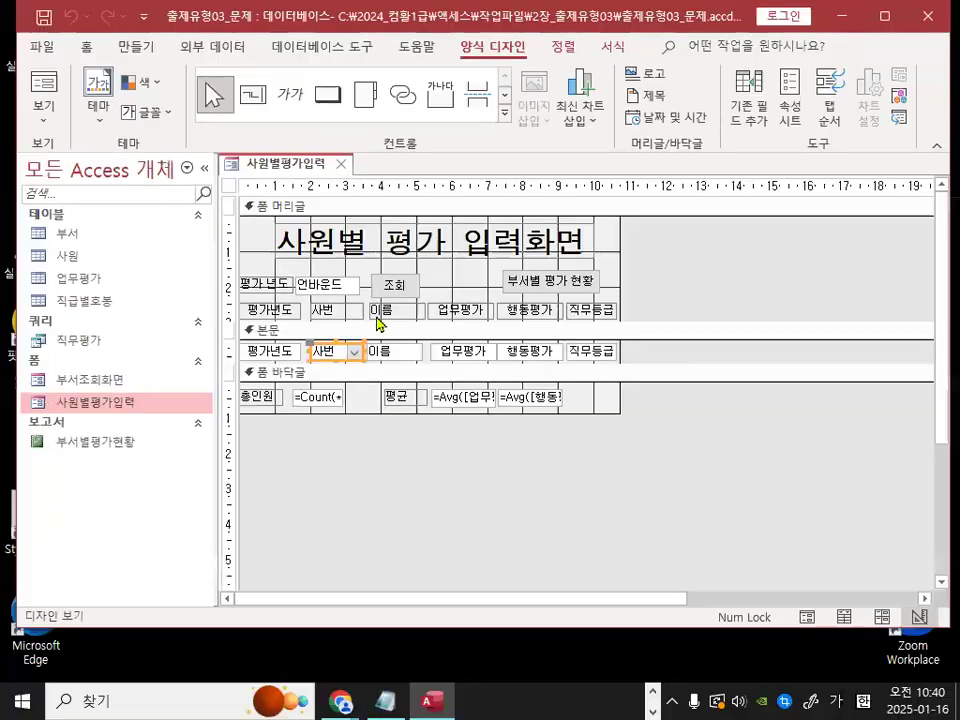
Step: Compare the 이름 control with the 사번 combo box and review the combo box's control conversion options again
mouse_move(354, 360)
left_mouse_down()
mouse_move(320, 411)
mouse_move(362, 434)
left_mouse_up()
mouse_move(417, 366)
left_mouse_down()
mouse_move(476, 338)
mouse_move(440, 376)
left_mouse_up()
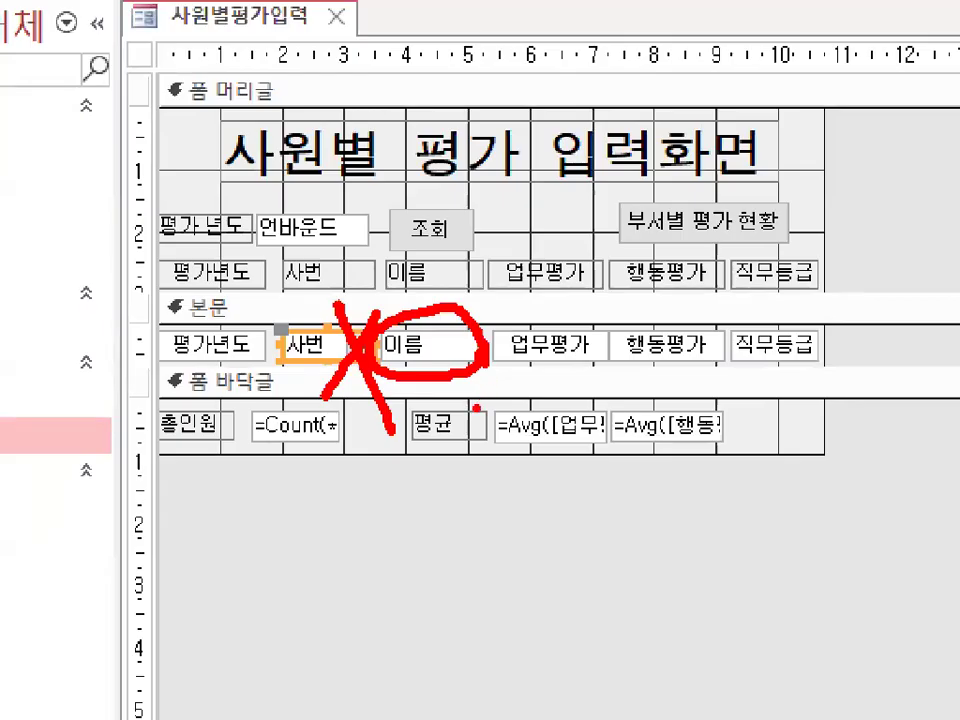
key("Escape")
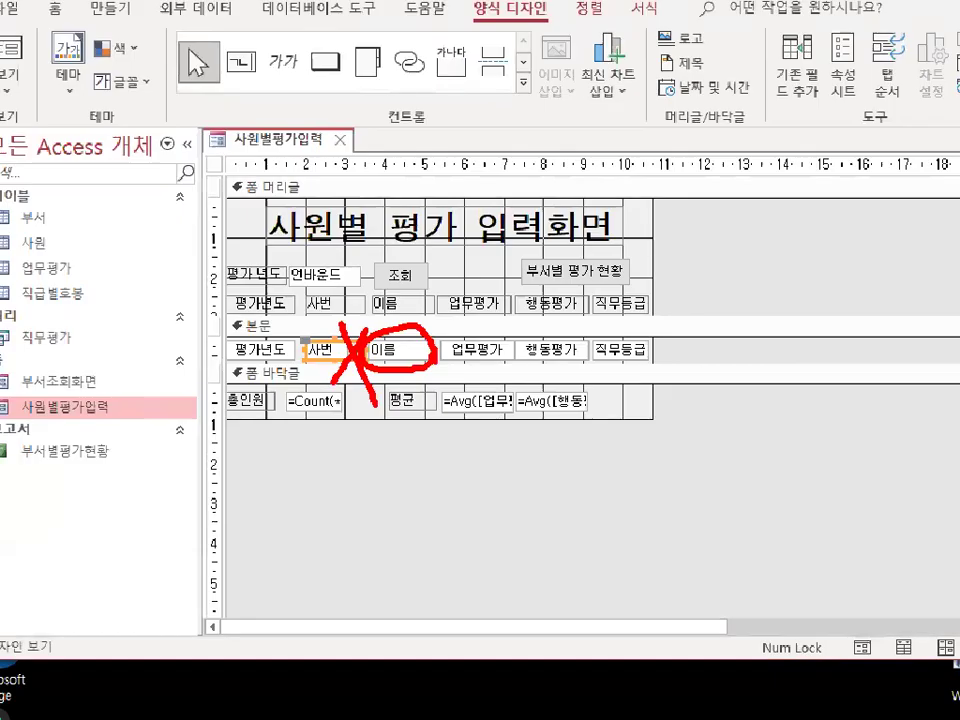
mouse_move(408, 362)
left_mouse_down()
mouse_move(340, 320)
mouse_move(405, 345)
left_mouse_up()
key("Escape")
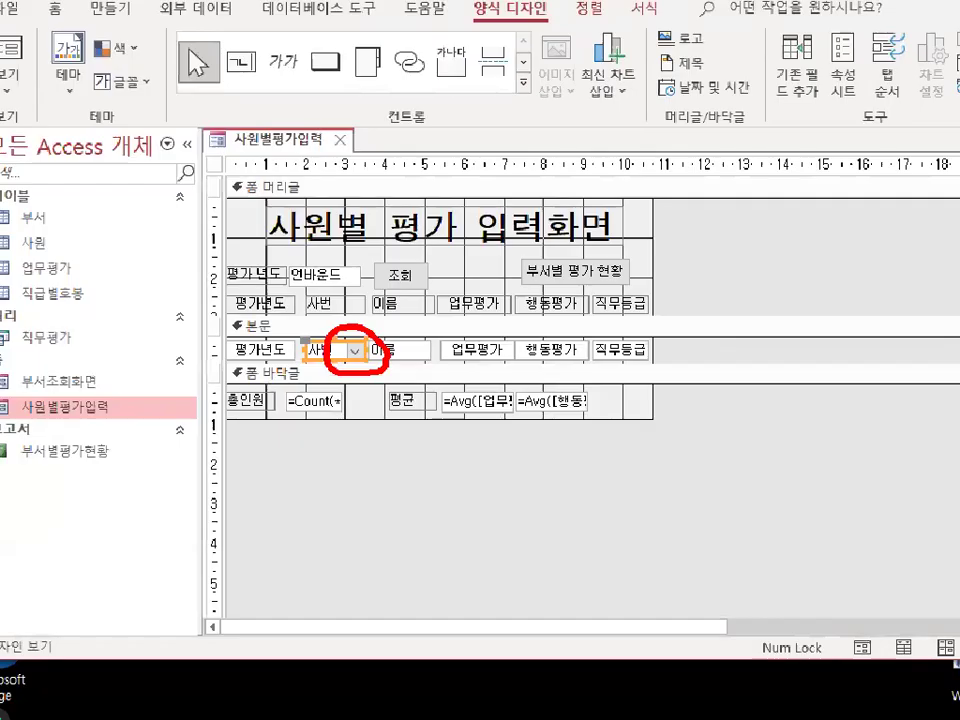
right_click(337, 354)
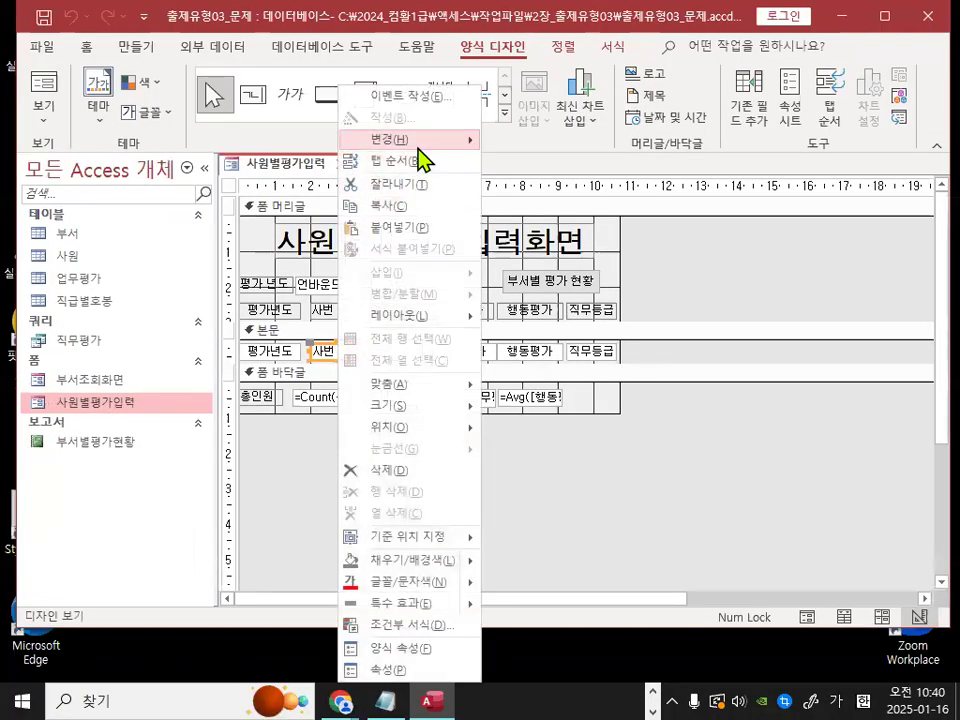
mouse_move(418, 148)
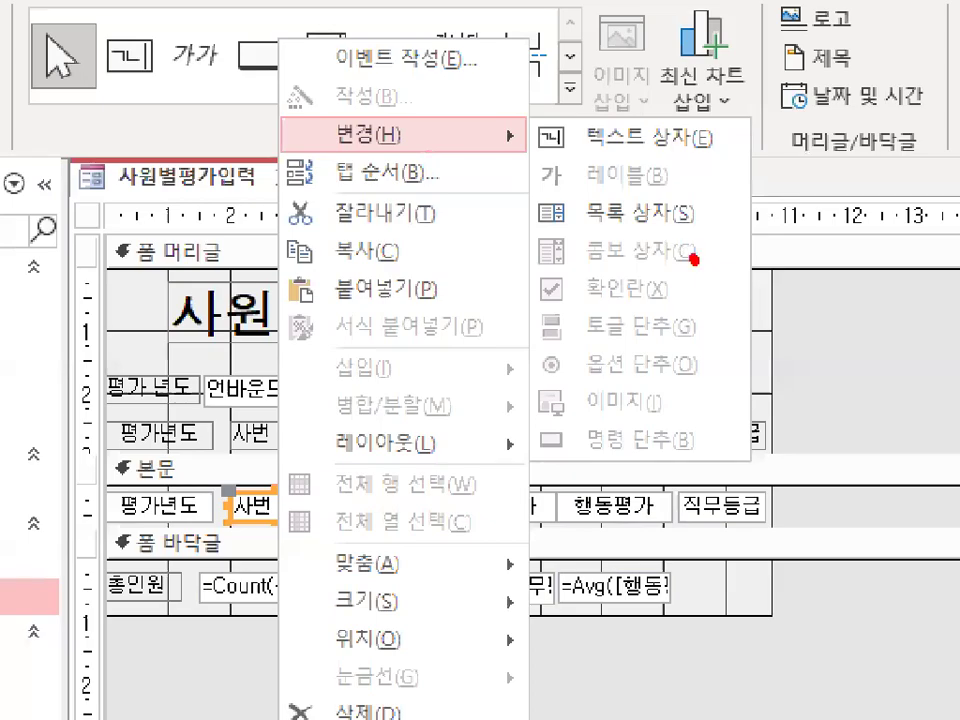
left_click_drag(570, 210, 498, 196)
left_click_drag(697, 260, 575, 228)
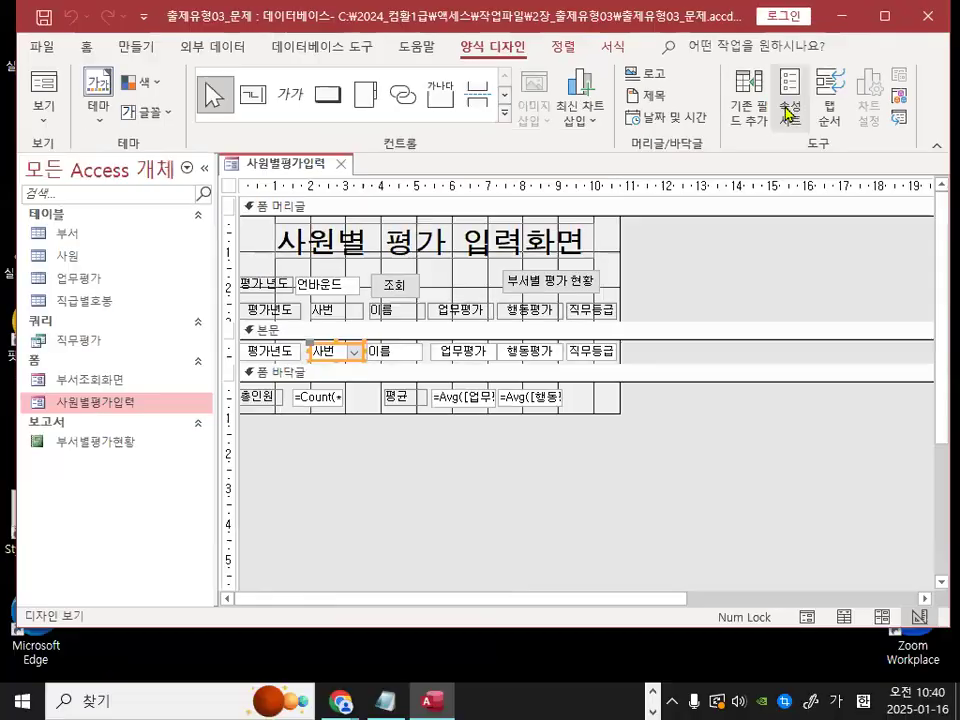
Step: Open the property sheet for the 사번 combo box with all of its properties listed
left_click(788, 112)
left_click_drag(606, 133, 448, 50)
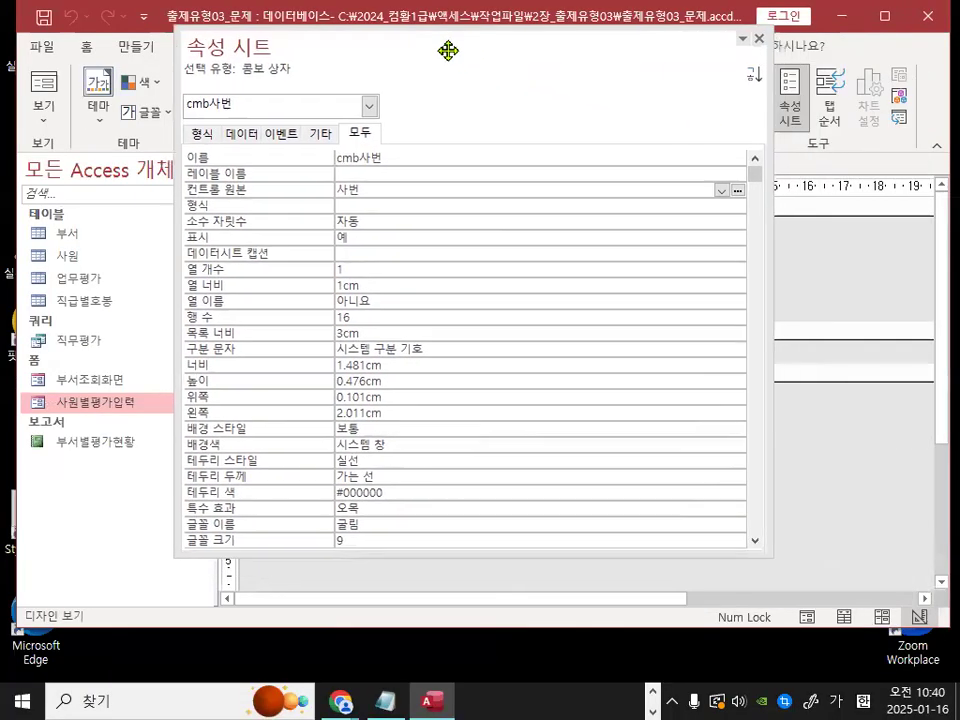
left_click(359, 133)
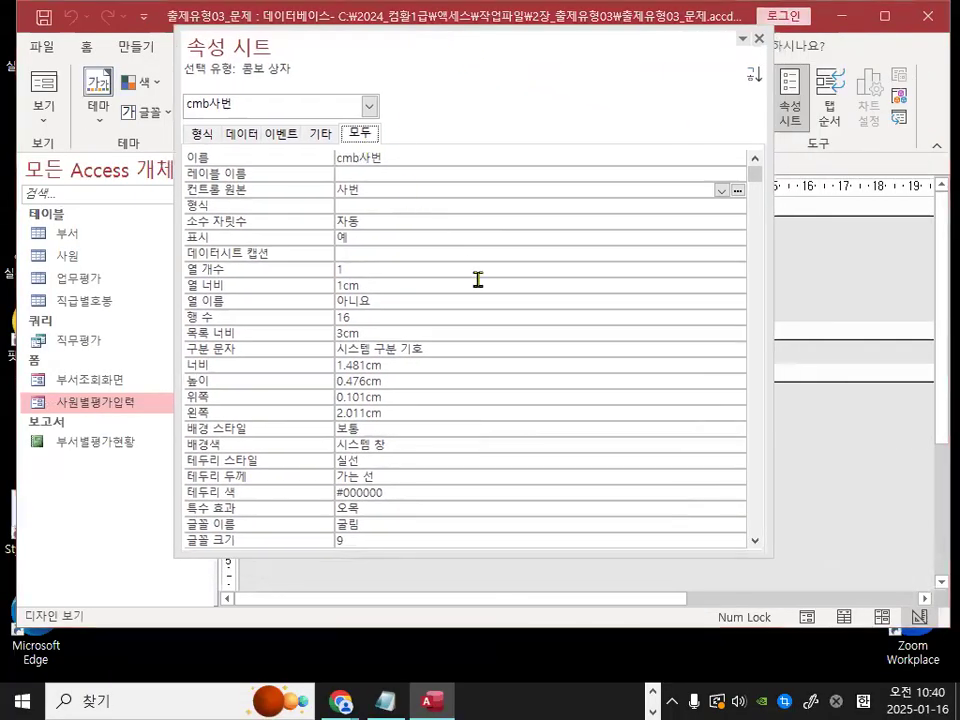
scroll(477, 279, "down", 2)
left_click_drag(752, 208, 733, 394)
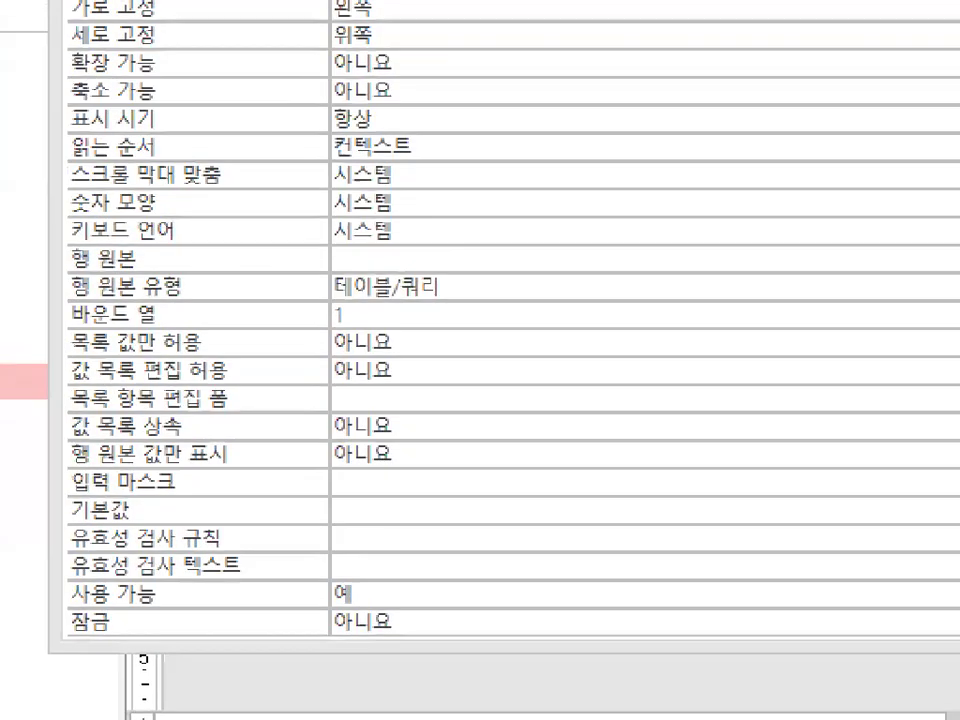
Step: Examine the 행 원본, 행 원본 유형, 바운드 열 and 목록 값만 허용 properties of the 사번 combo box
right_click(337, 368)
mouse_move(404, 422)
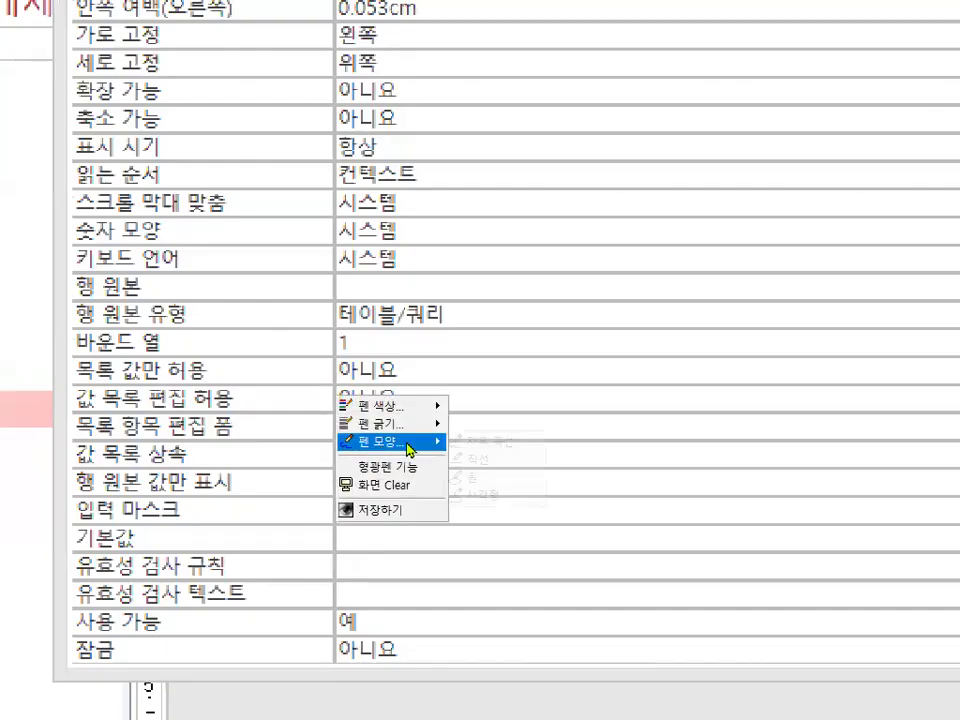
left_click(489, 495)
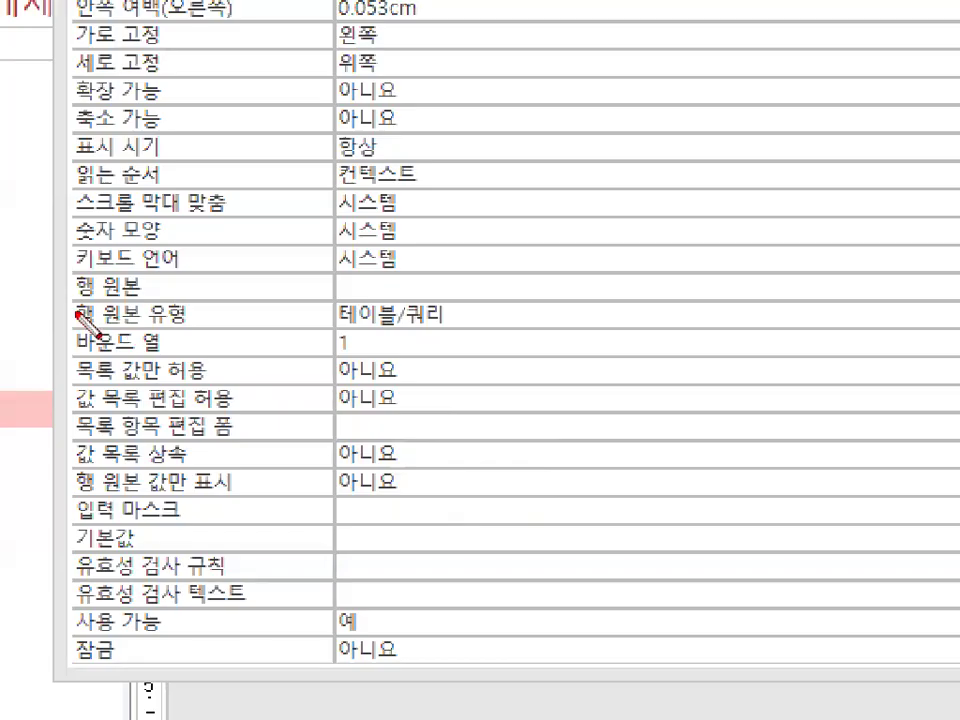
left_click_drag(69, 301, 456, 379)
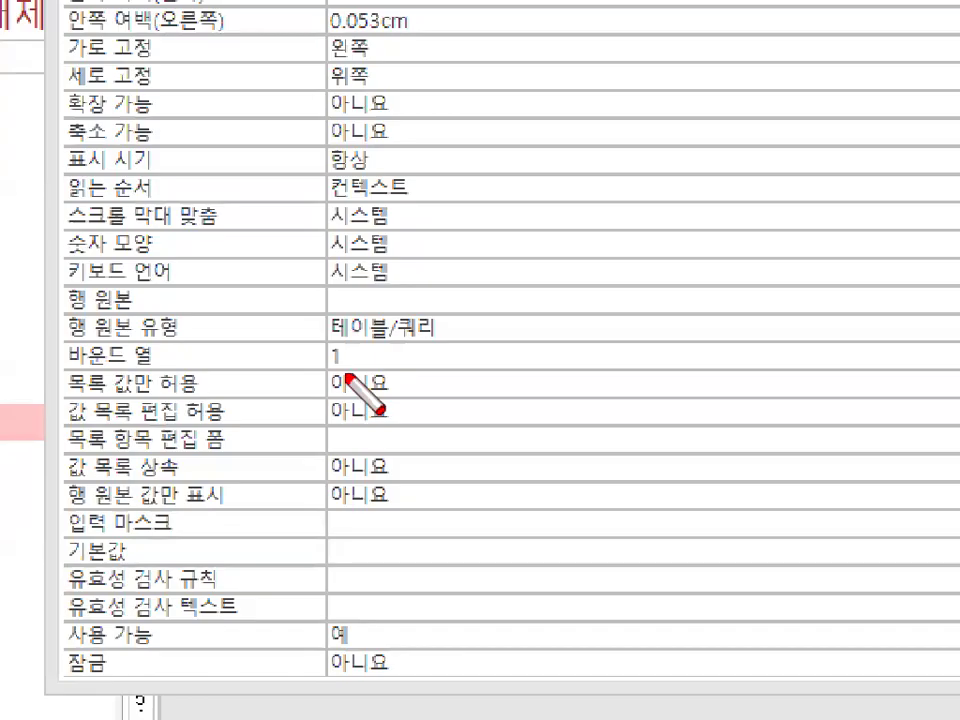
right_click(346, 376)
mouse_move(381, 427)
left_click(495, 474)
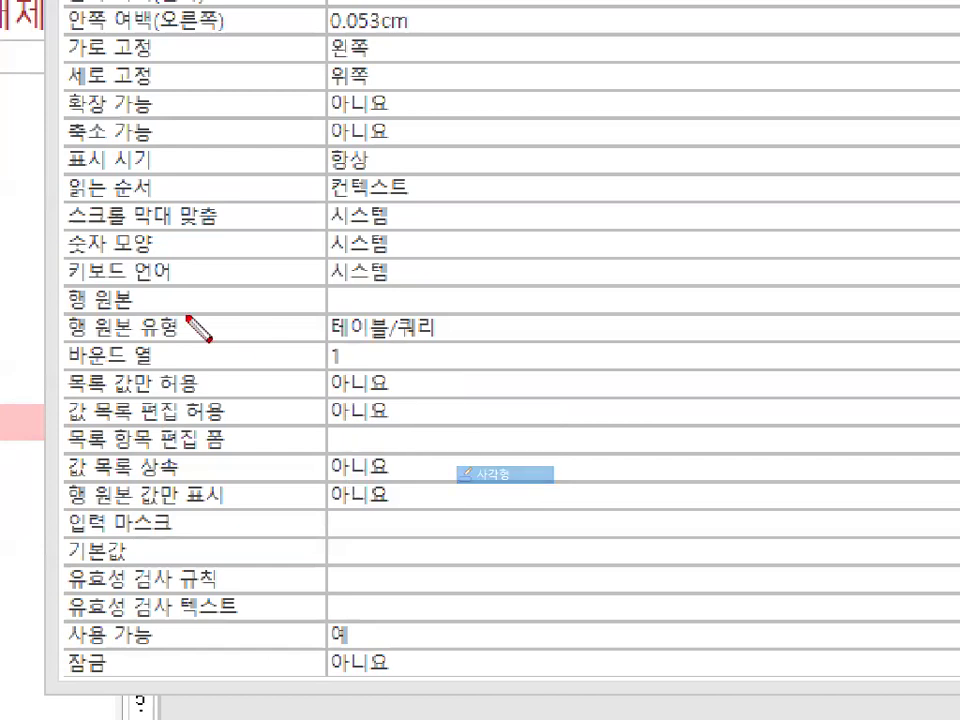
left_click_drag(62, 288, 460, 397)
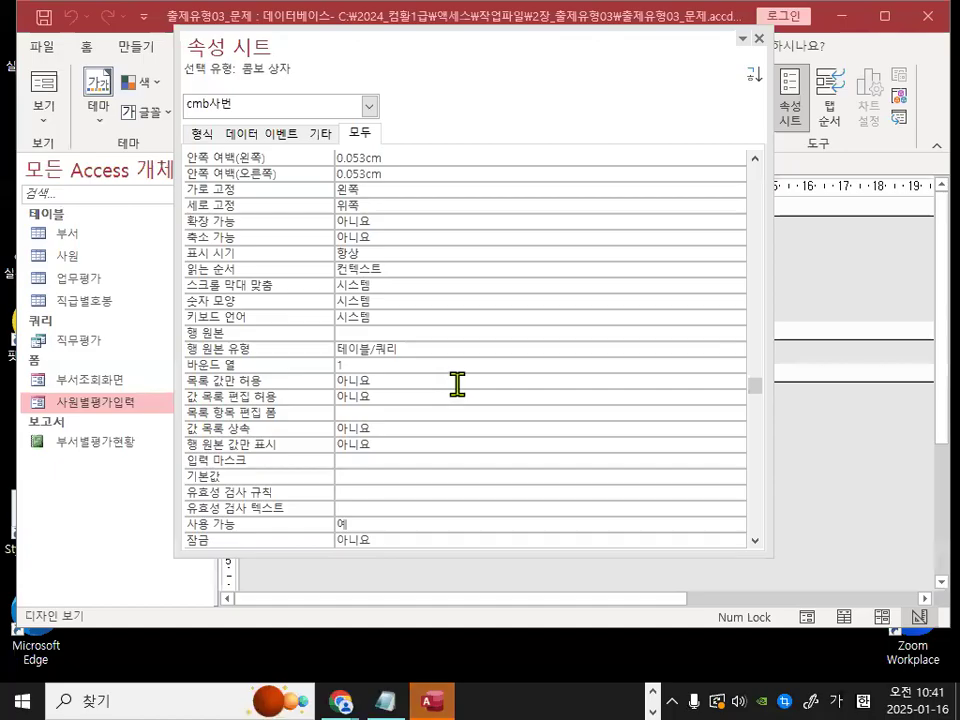
Step: Examine the 사번 combo box's list layout properties, from 열 개수 and 열 너비 through 목록 너비
scroll(557, 367, "up", 6)
scroll(465, 368, "up", 9)
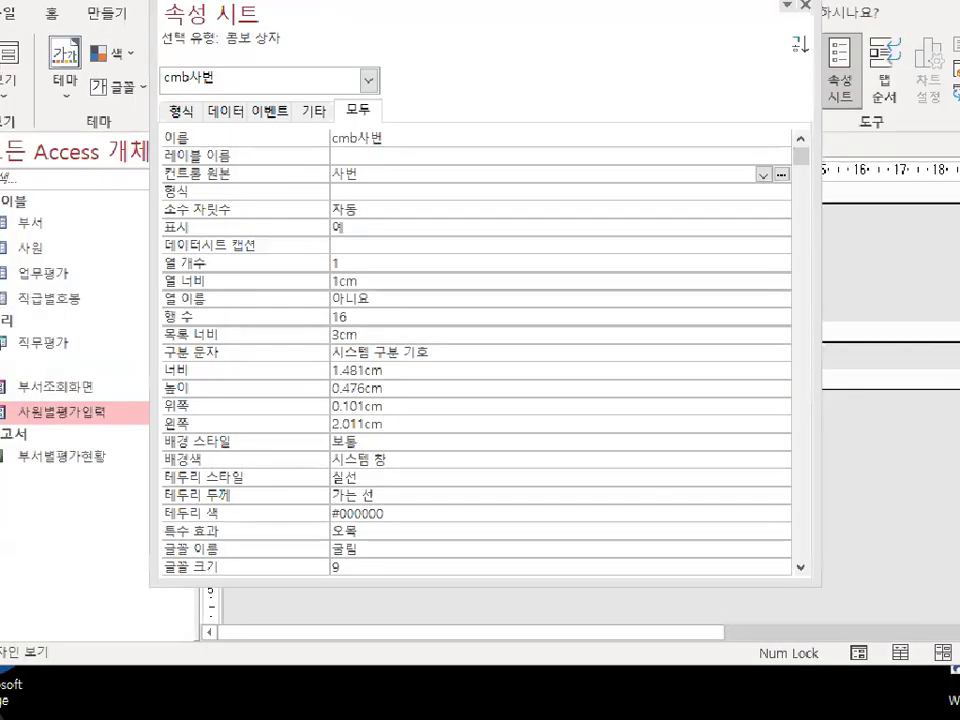
right_click(375, 318)
mouse_move(420, 363)
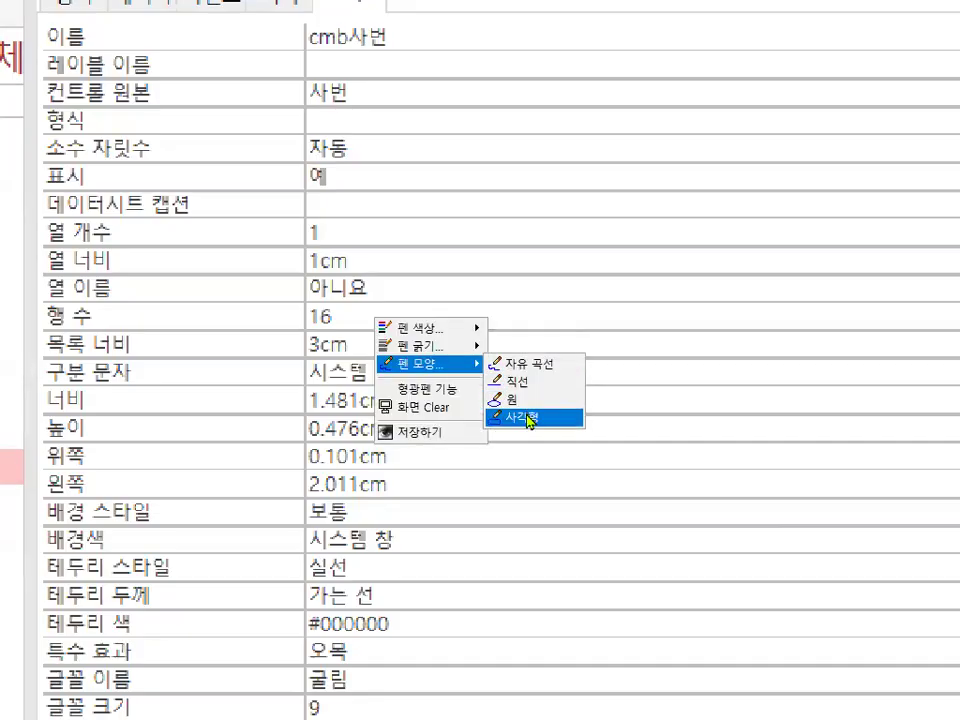
left_click(510, 416)
mouse_move(44, 220)
left_mouse_down()
mouse_move(123, 270)
mouse_move(133, 347)
mouse_move(447, 352)
left_mouse_up()
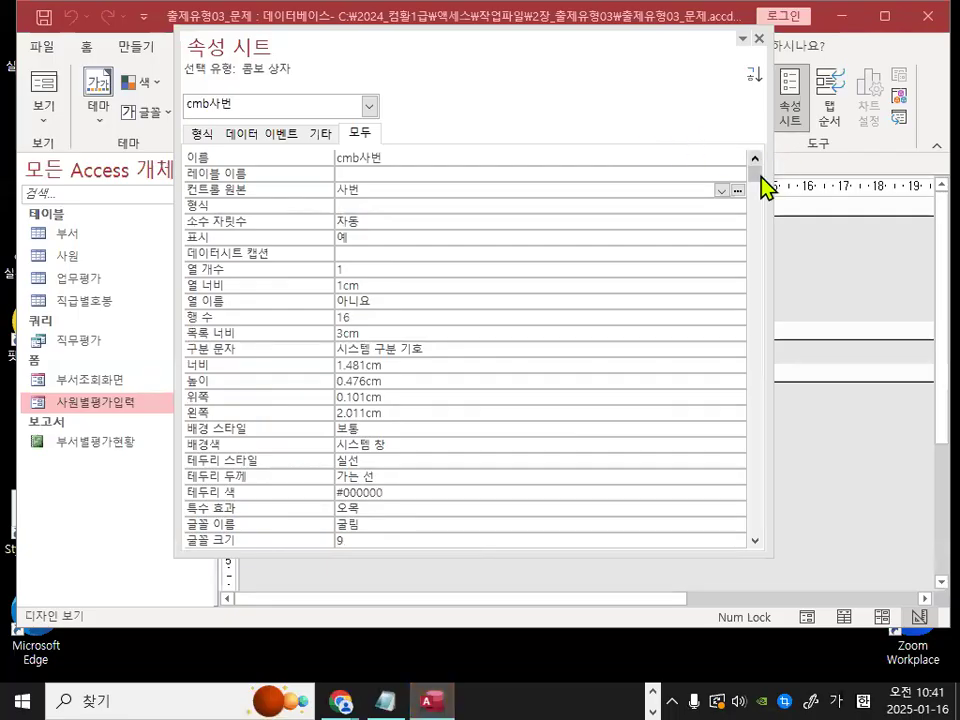
Step: Check the 행 원본 유형 of the 사번 combo box and open the query builder for its 행 원본
left_click_drag(762, 178, 735, 420)
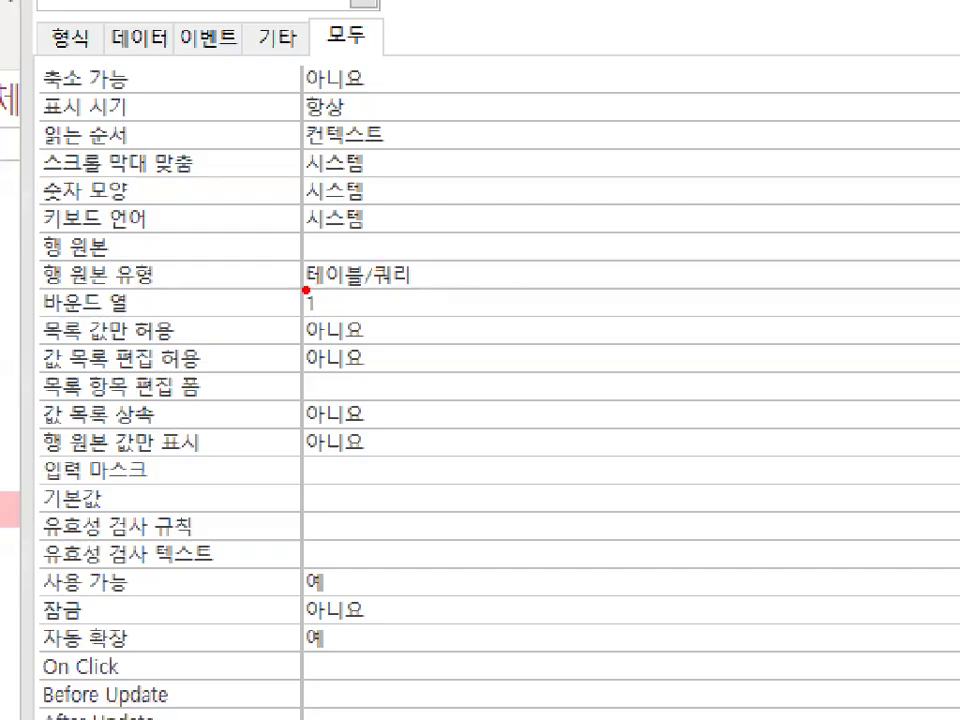
left_click_drag(305, 290, 410, 288)
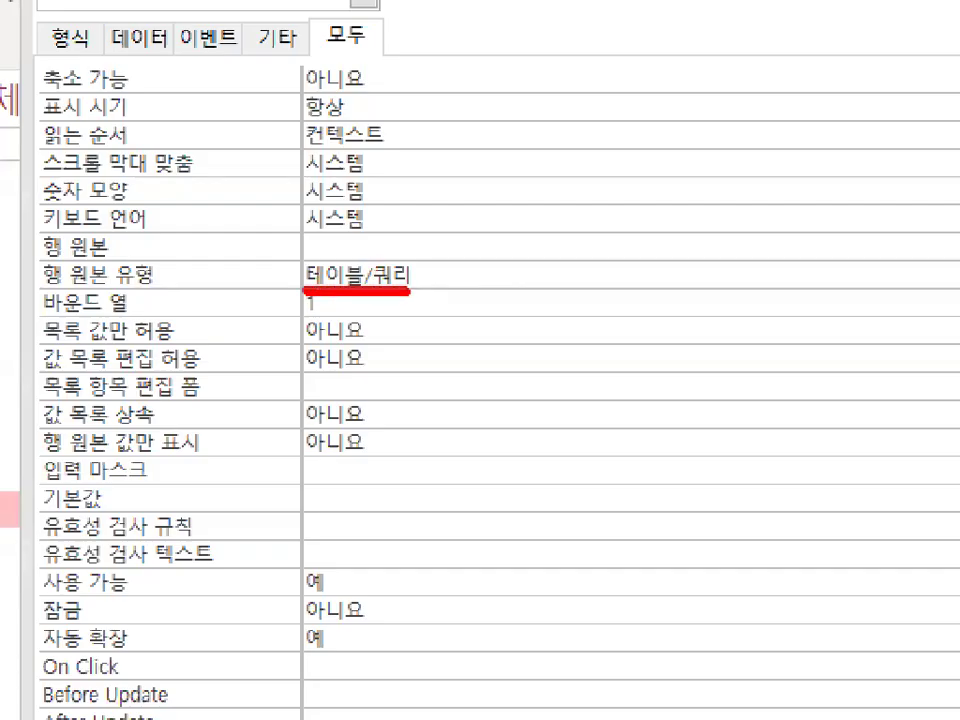
mouse_move(320, 225)
left_mouse_down()
mouse_move(326, 243)
mouse_move(370, 186)
left_mouse_up()
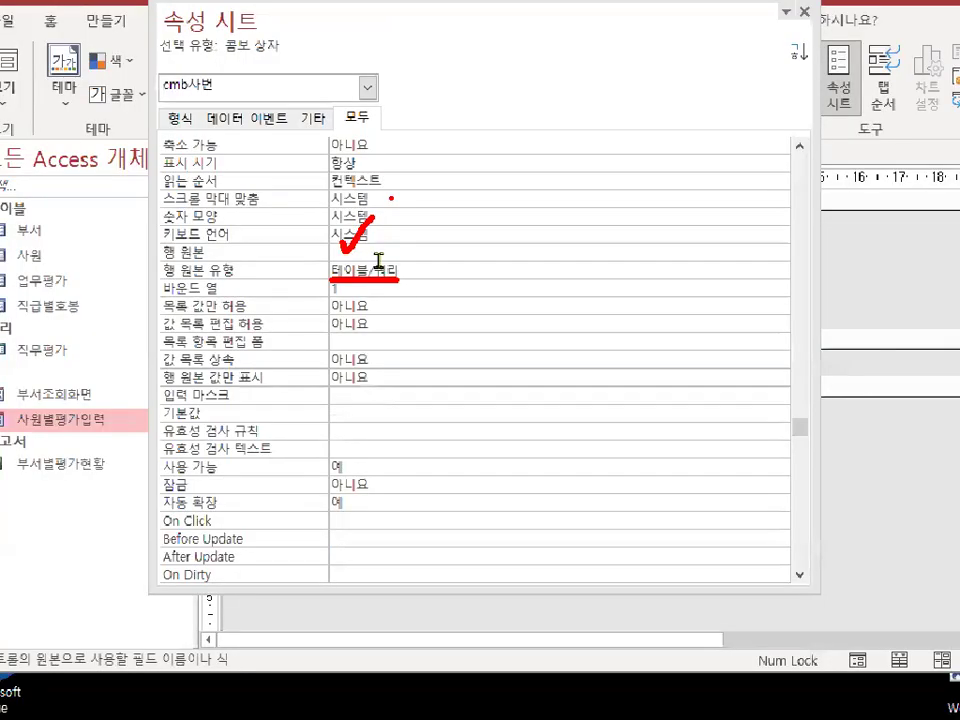
left_click(378, 253)
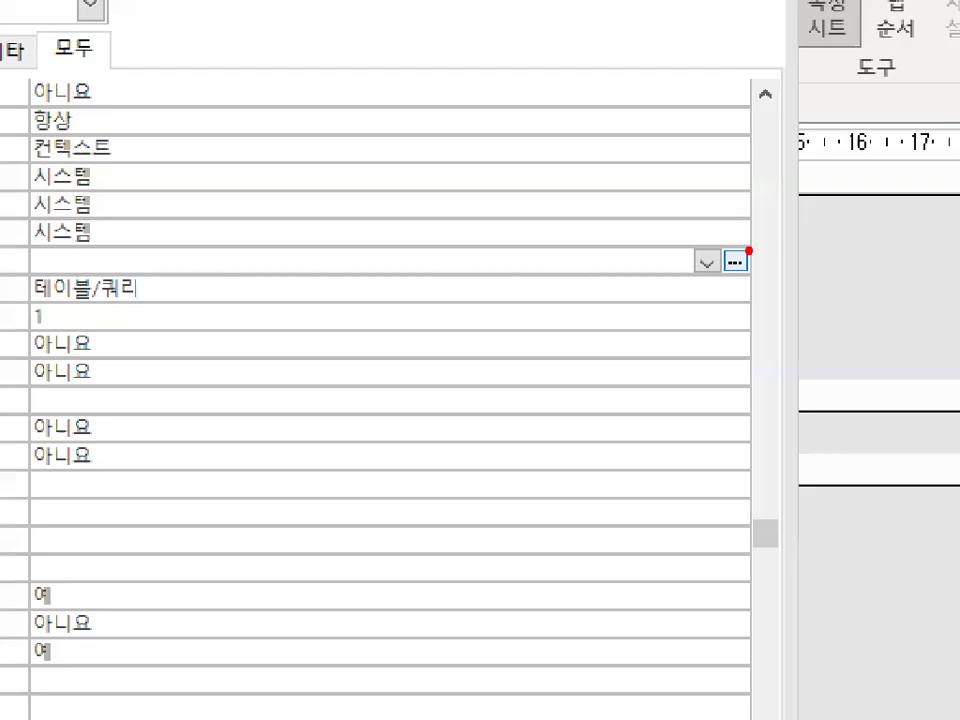
mouse_move(745, 250)
left_mouse_down()
mouse_move(729, 257)
mouse_move(749, 251)
left_mouse_up()
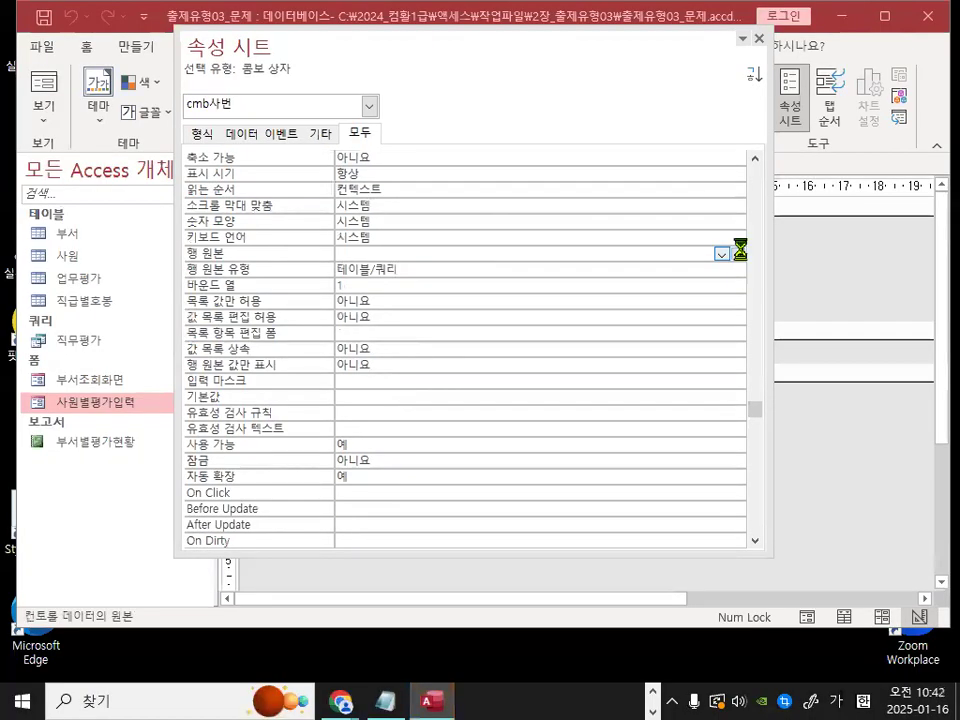
left_click(738, 252)
left_click(760, 39)
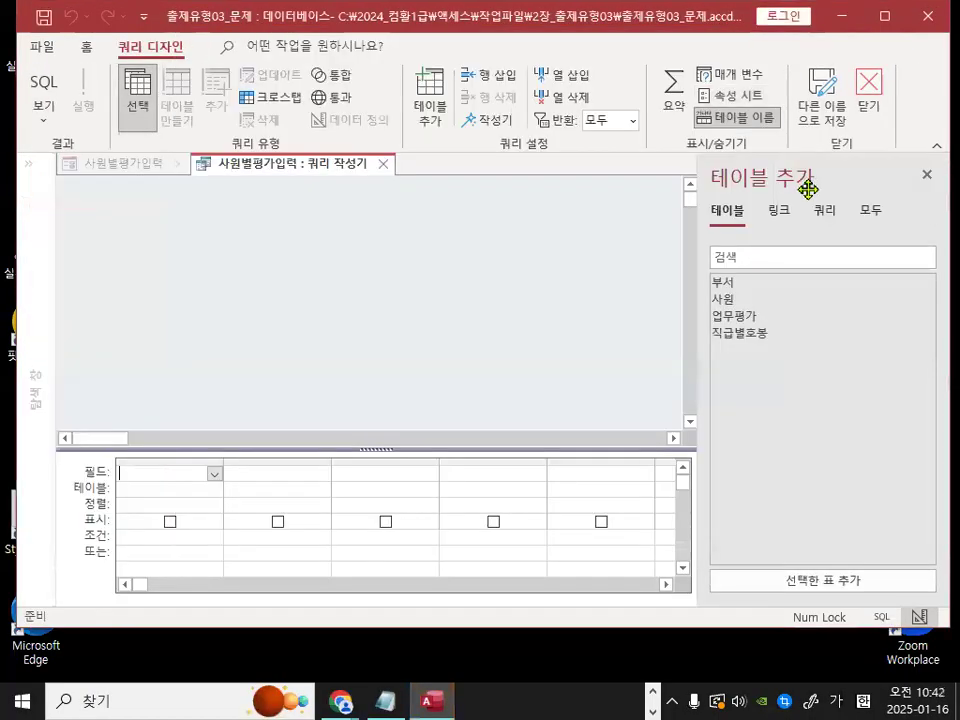
Step: Add the 사원 table to the row source query and include its 사번 and 이름 fields
mouse_move(817, 187)
left_mouse_down()
mouse_move(713, 187)
mouse_move(775, 148)
mouse_move(750, 122)
left_mouse_up()
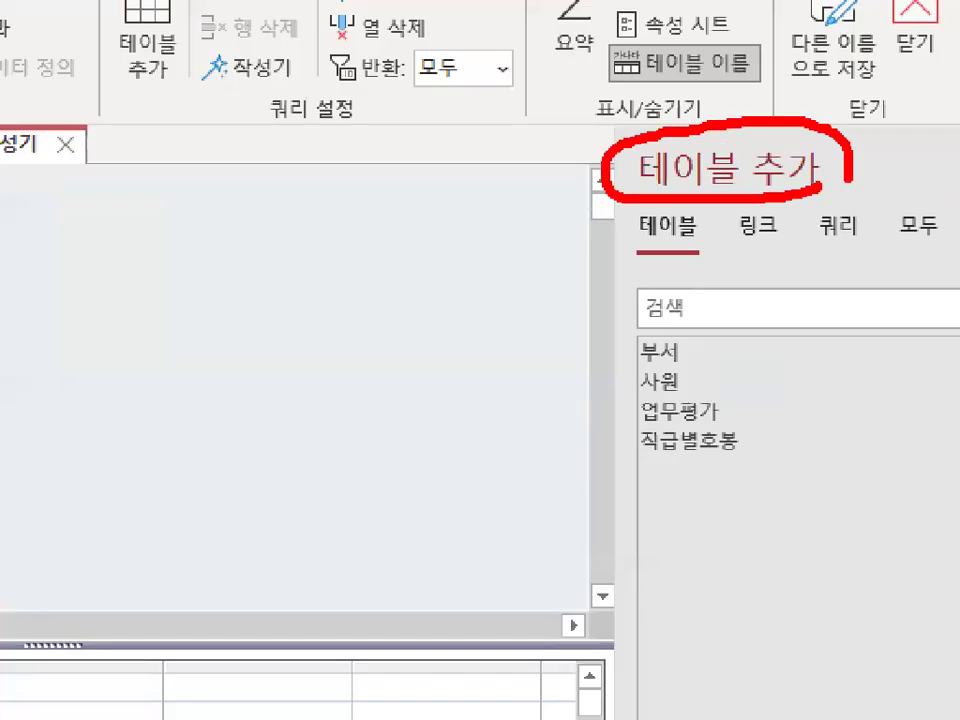
left_click_drag(683, 393, 650, 352)
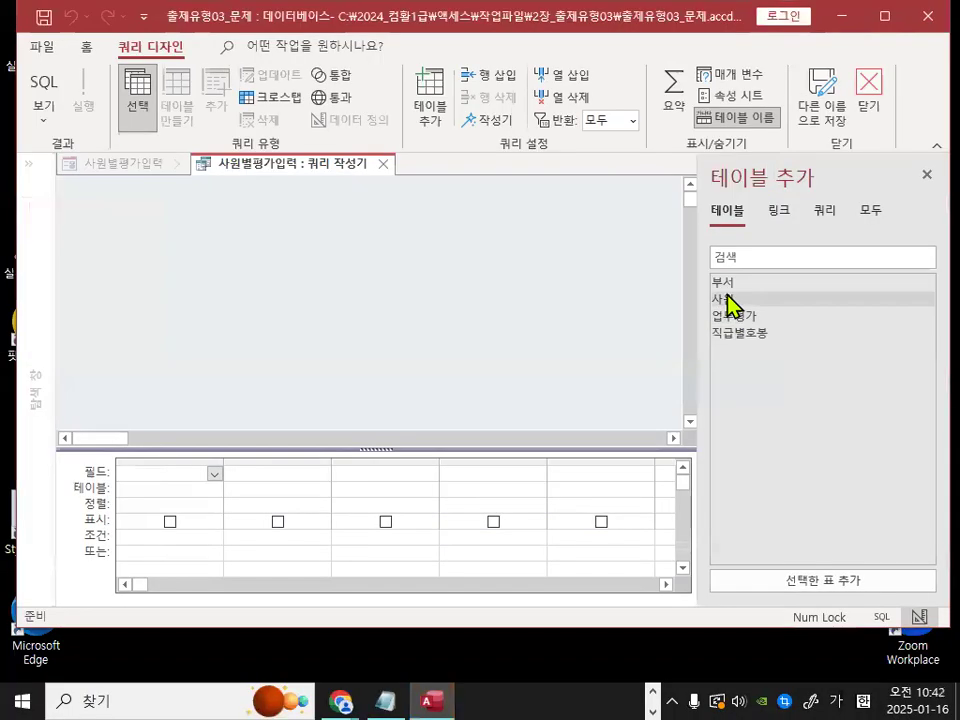
double_click(722, 311)
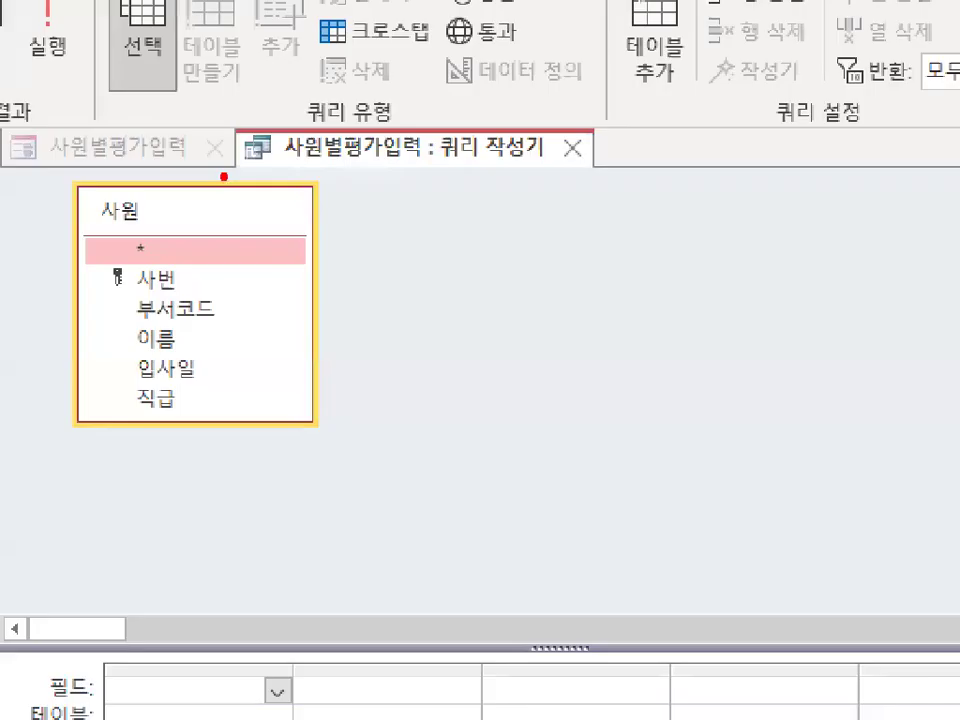
mouse_move(238, 233)
left_mouse_down()
mouse_move(56, 262)
mouse_move(224, 253)
left_mouse_up()
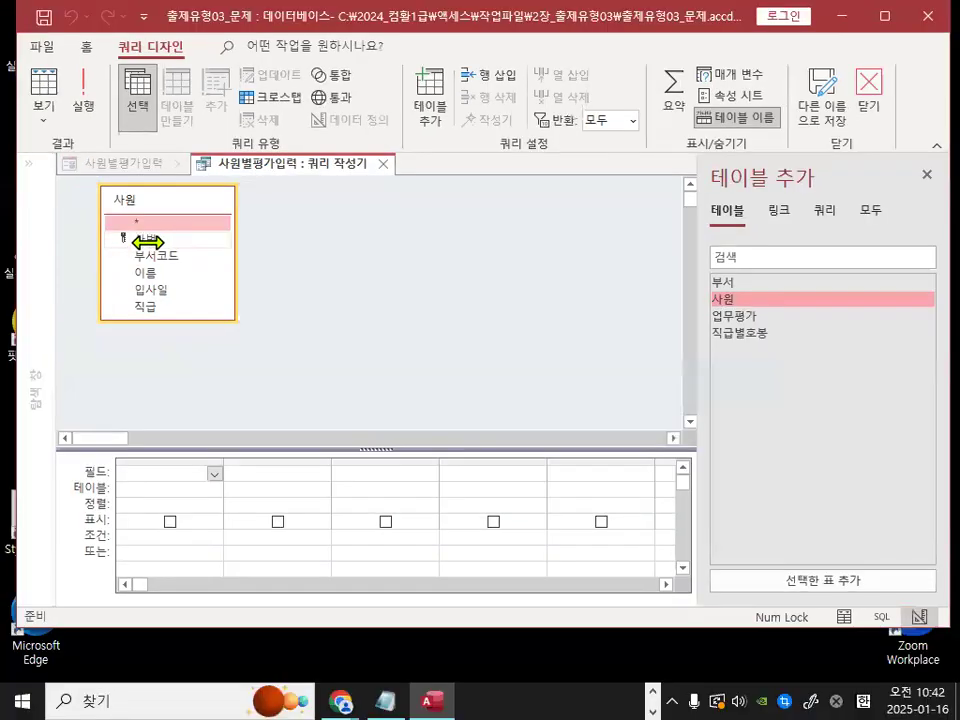
double_click(156, 279)
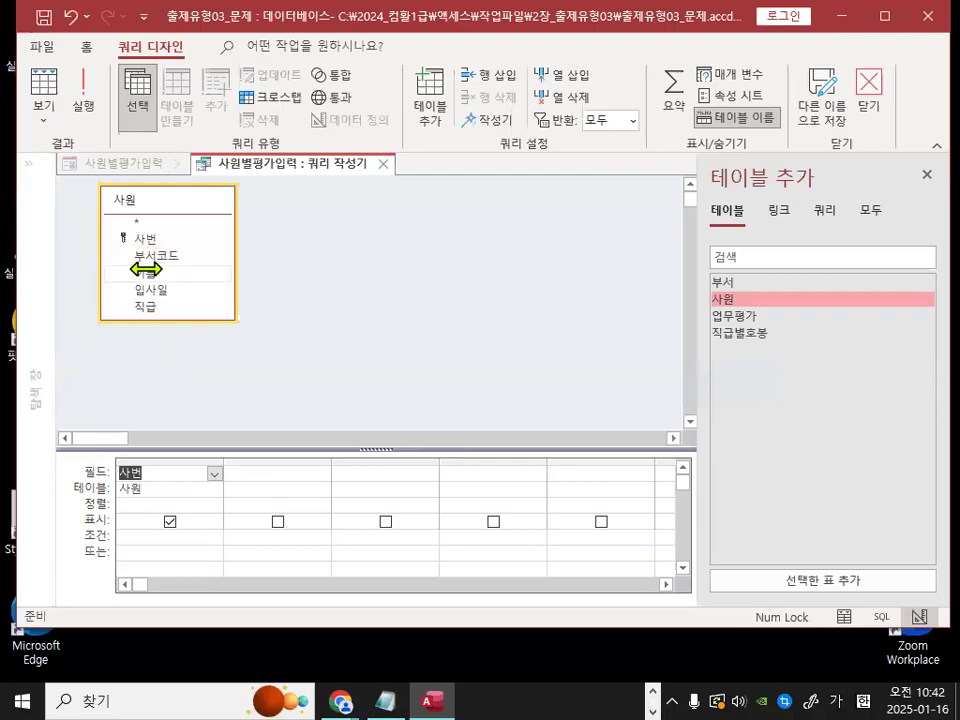
double_click(150, 272)
mouse_move(305, 488)
left_mouse_down()
mouse_move(77, 458)
mouse_move(260, 479)
left_mouse_up()
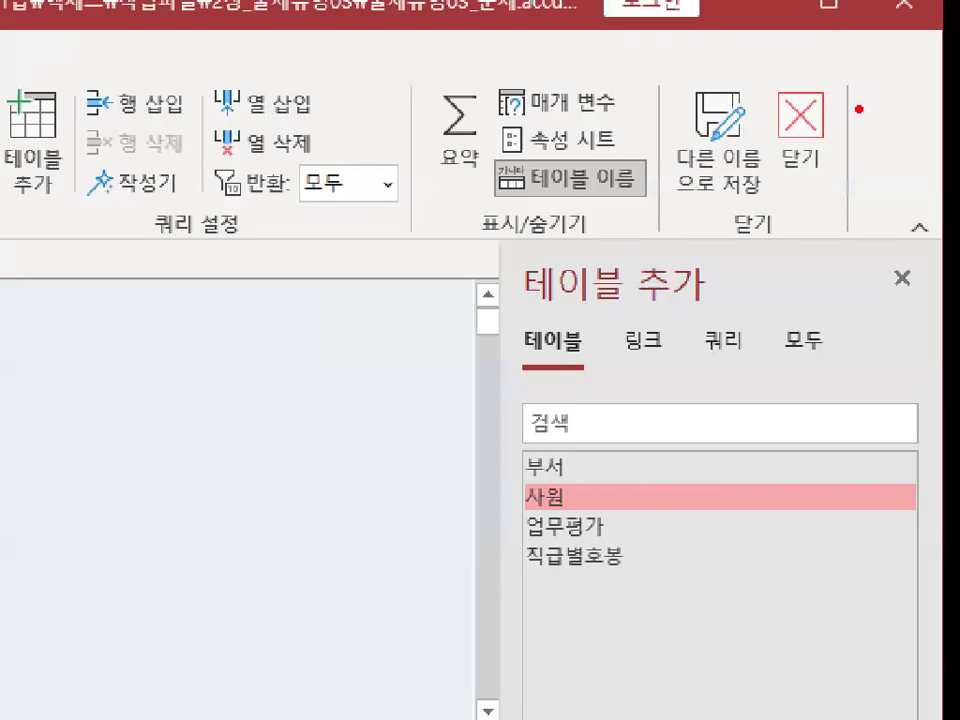
Step: Close the query builder and save its SQL statement as the 사번 combo box's 행 원본
mouse_move(859, 109)
left_mouse_down()
mouse_move(832, 64)
mouse_move(847, 130)
left_mouse_up()
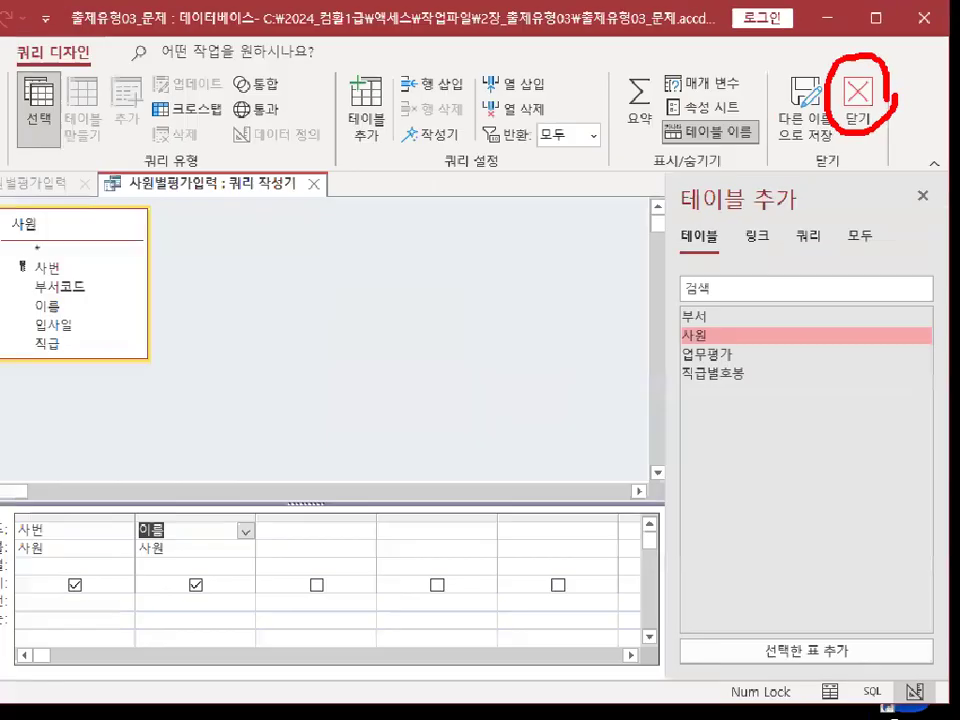
left_click(813, 136)
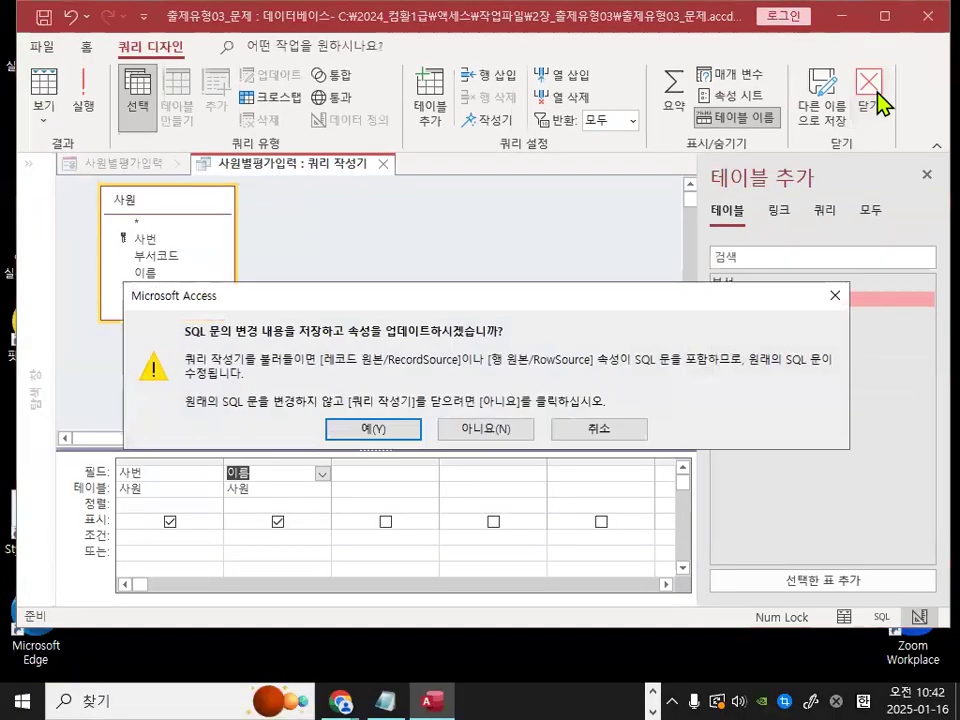
left_click(366, 432)
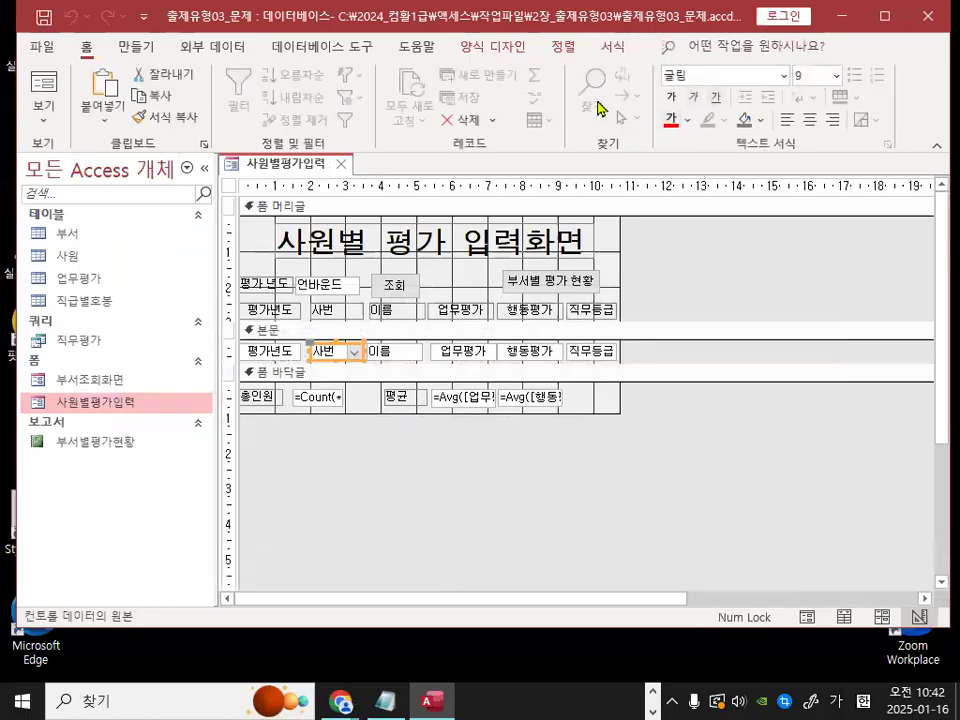
Step: Display the properties of the 사번 combo box and examine the SELECT statement in its 행 원본
key("F4")
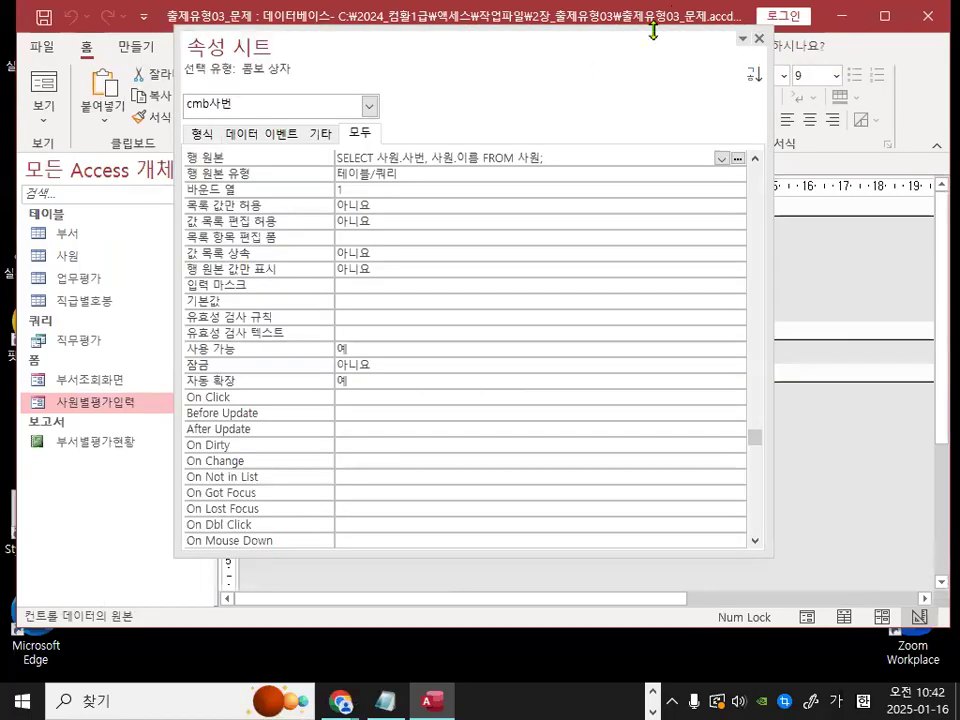
left_click_drag(604, 60, 686, 214)
key("ctrl+1")
left_click(466, 324)
left_click_drag(356, 307, 742, 308)
key("Escape")
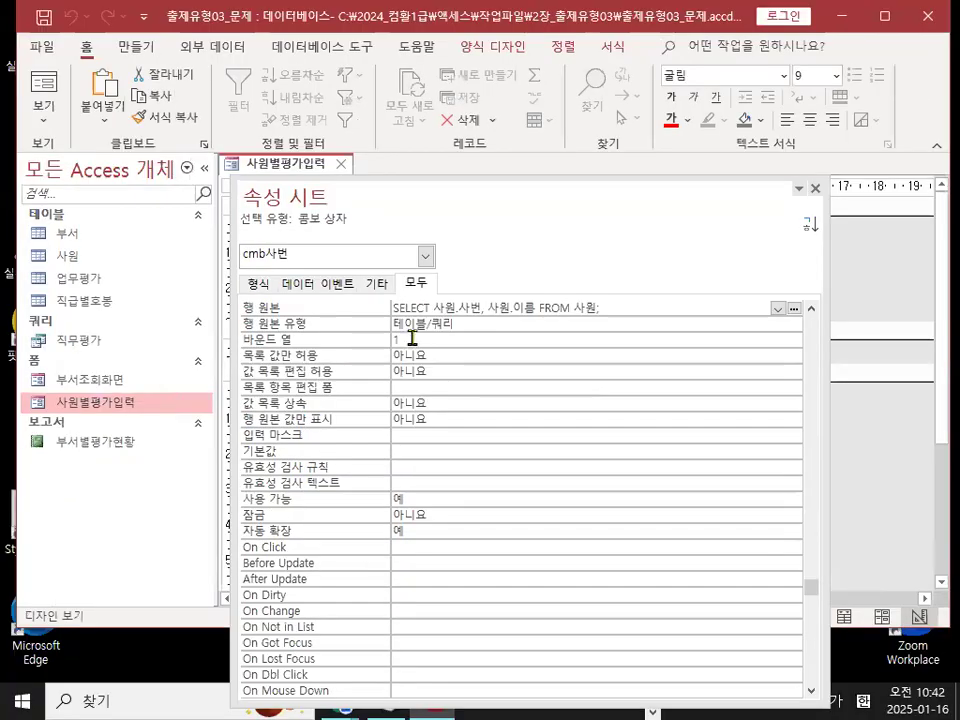
key("ctrl+1")
left_click(496, 306)
mouse_move(496, 306)
left_mouse_down()
mouse_move(476, 290)
mouse_move(498, 300)
left_mouse_up()
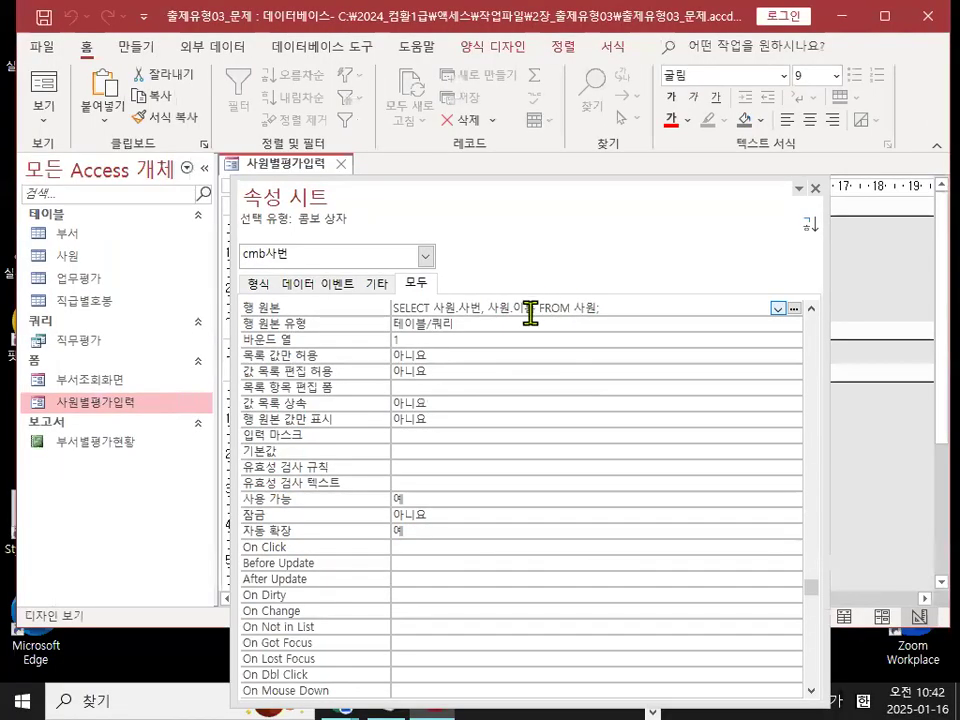
key("ctrl+1")
left_click(551, 317)
left_click_drag(551, 317, 551, 319)
key("Escape")
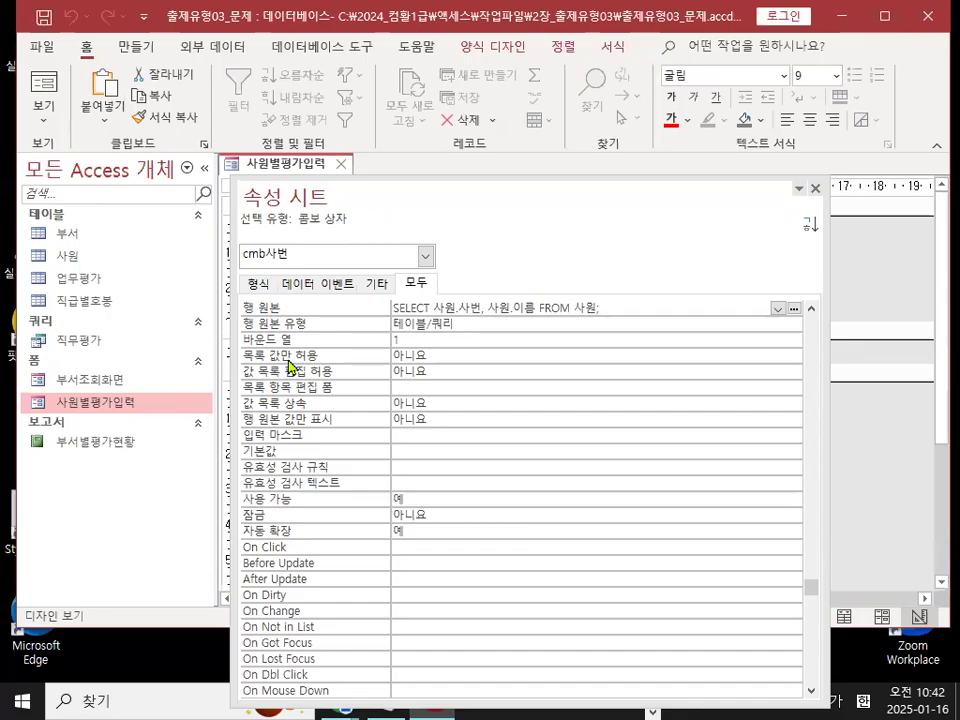
Step: Set 목록 값만 허용 of the 사번 combo box to 예
left_click(433, 355)
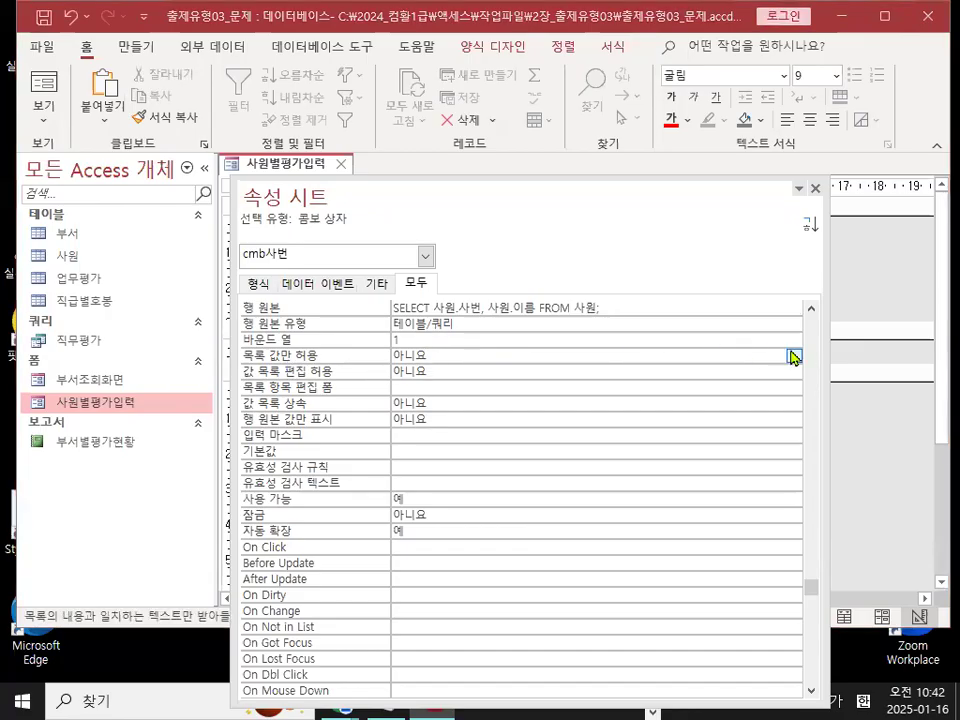
left_click(793, 356)
left_click(668, 370)
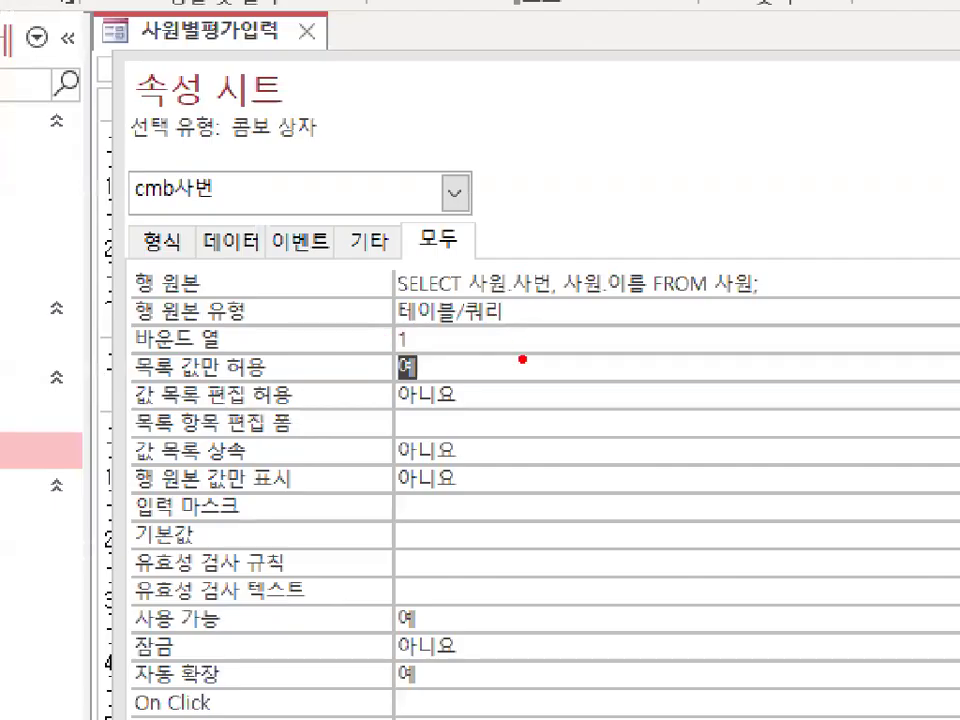
mouse_move(522, 359)
left_mouse_down()
mouse_move(350, 378)
mouse_move(396, 272)
mouse_move(535, 365)
left_mouse_up()
key("Escape")
Step: Set 열 개수 of the 사번 combo box to 2
left_click_drag(808, 585, 827, 312)
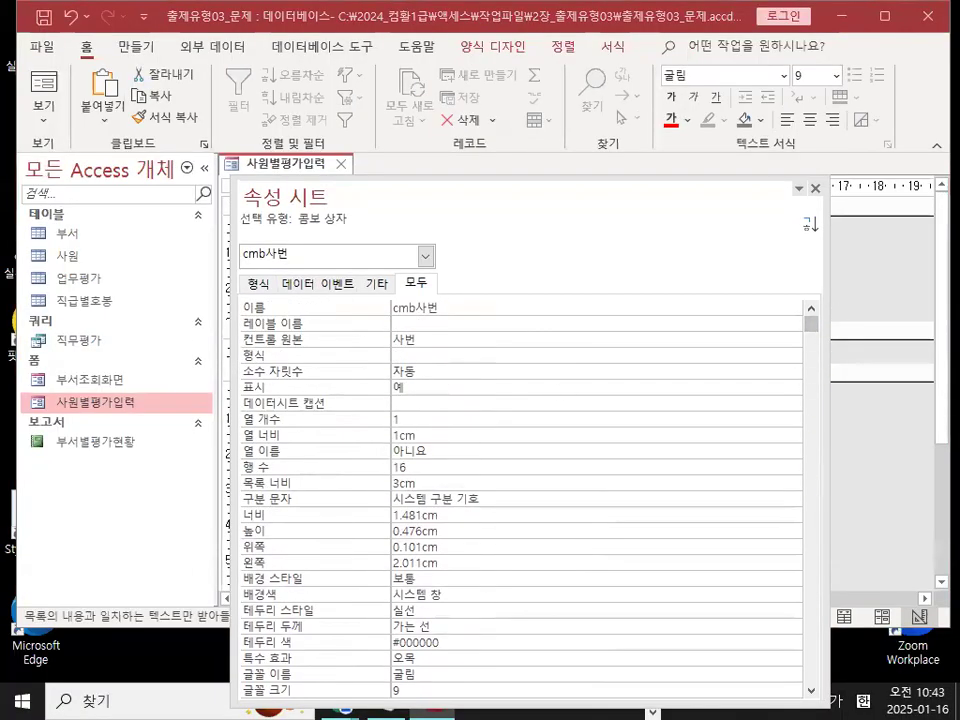
left_click_drag(380, 411, 428, 426)
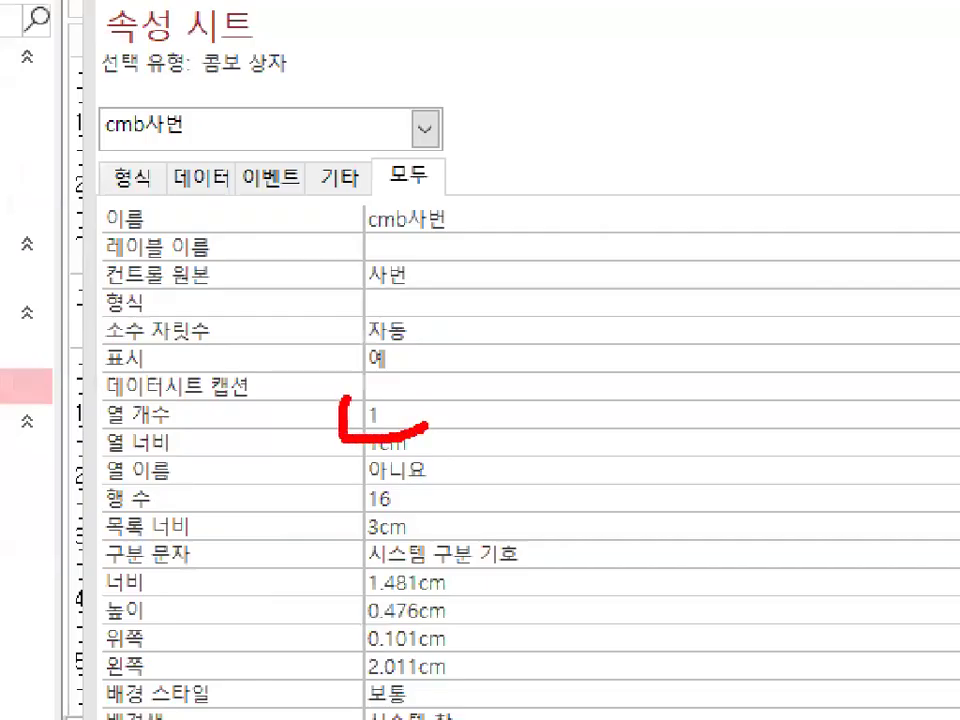
left_click_drag(345, 400, 431, 446)
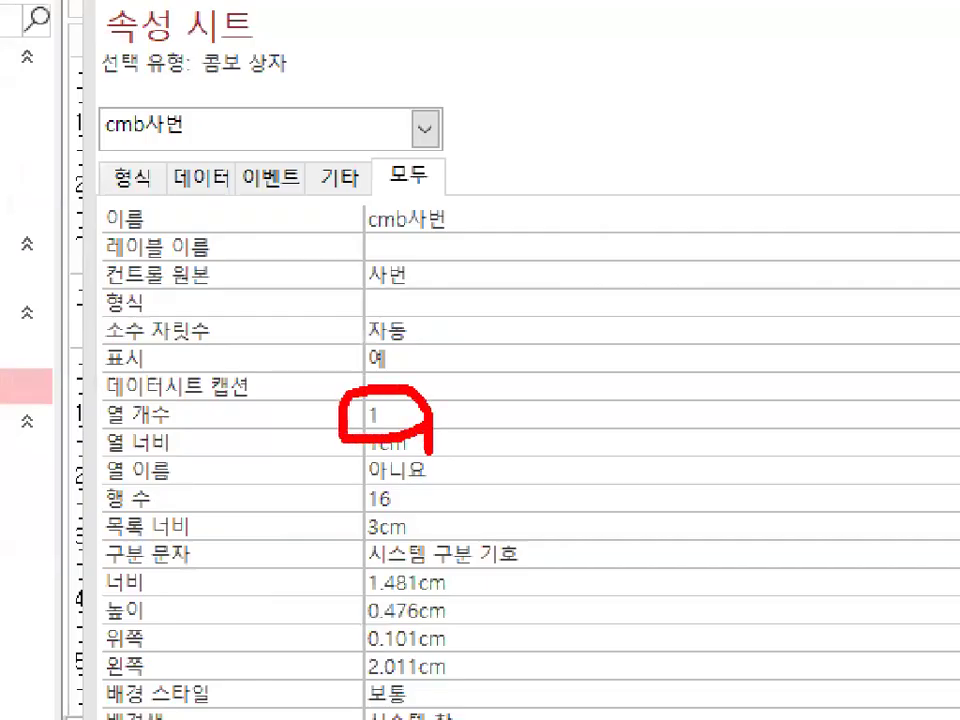
key("Escape")
left_click(305, 416)
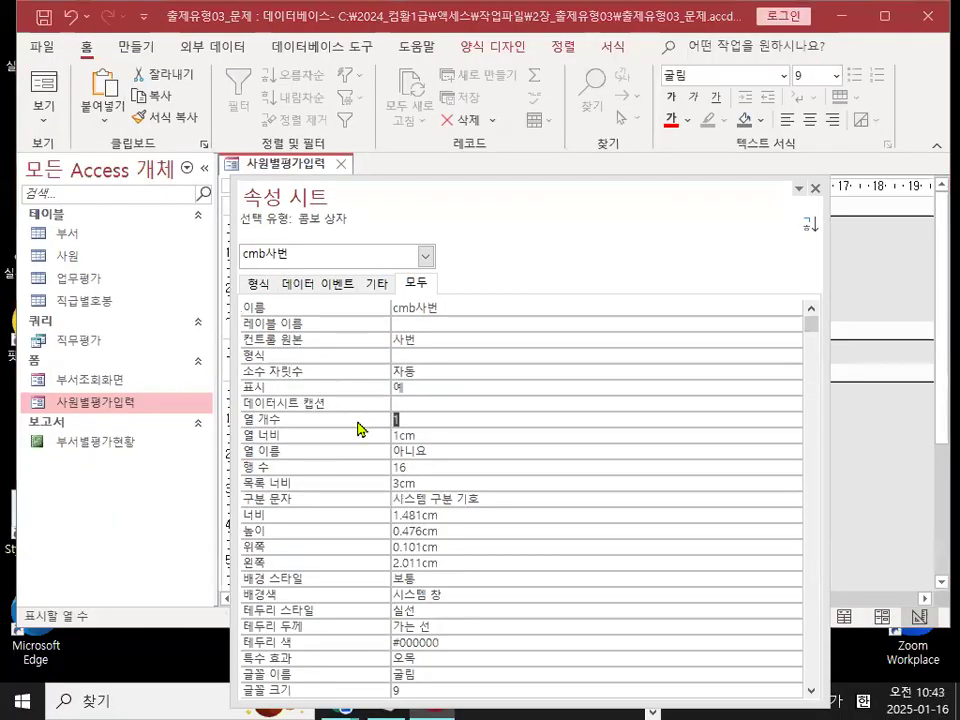
type("2")
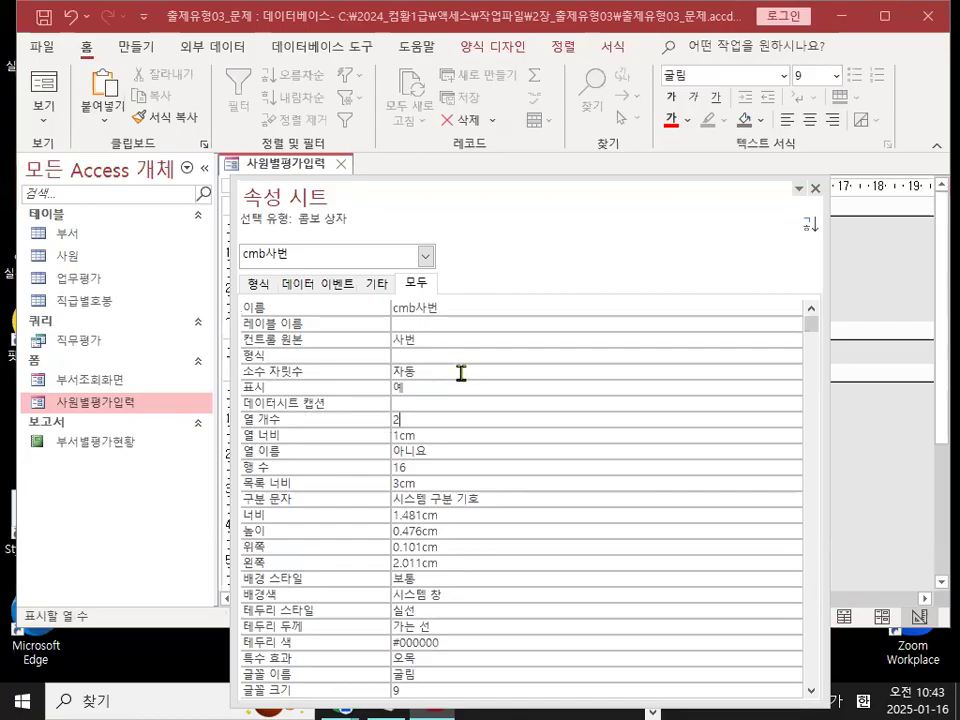
key("ctrl+1")
left_click(360, 422)
mouse_move(469, 426)
left_mouse_down()
mouse_move(463, 391)
mouse_move(475, 413)
left_mouse_up()
key("Escape")
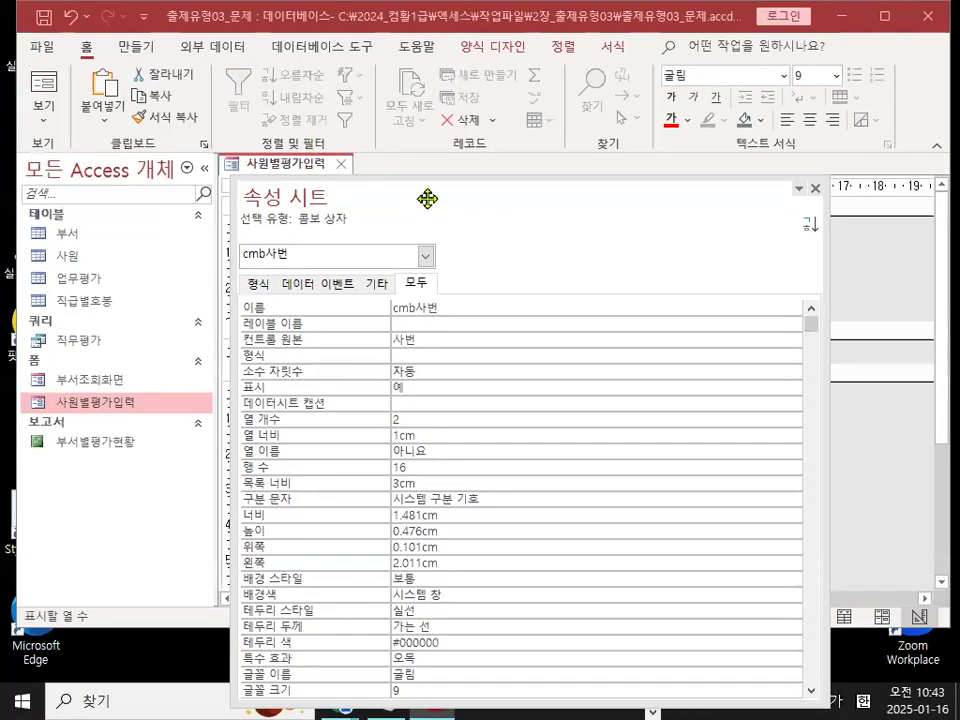
Step: Save the form, switch it to Form view and check the first record's 사번 drop-down list
left_click_drag(429, 197, 553, 124)
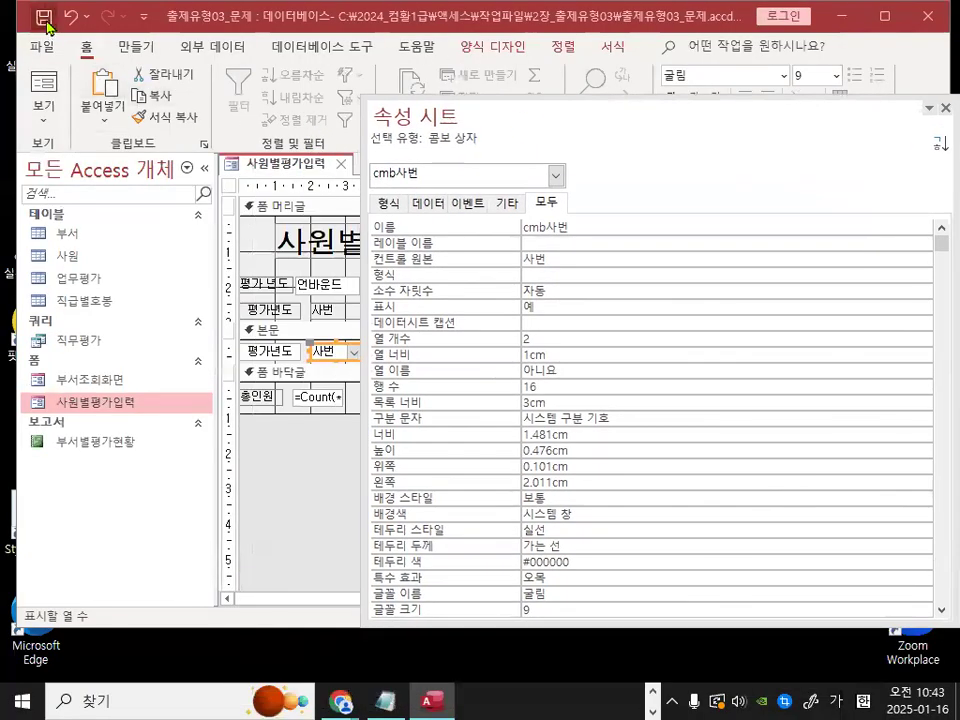
left_click(44, 95)
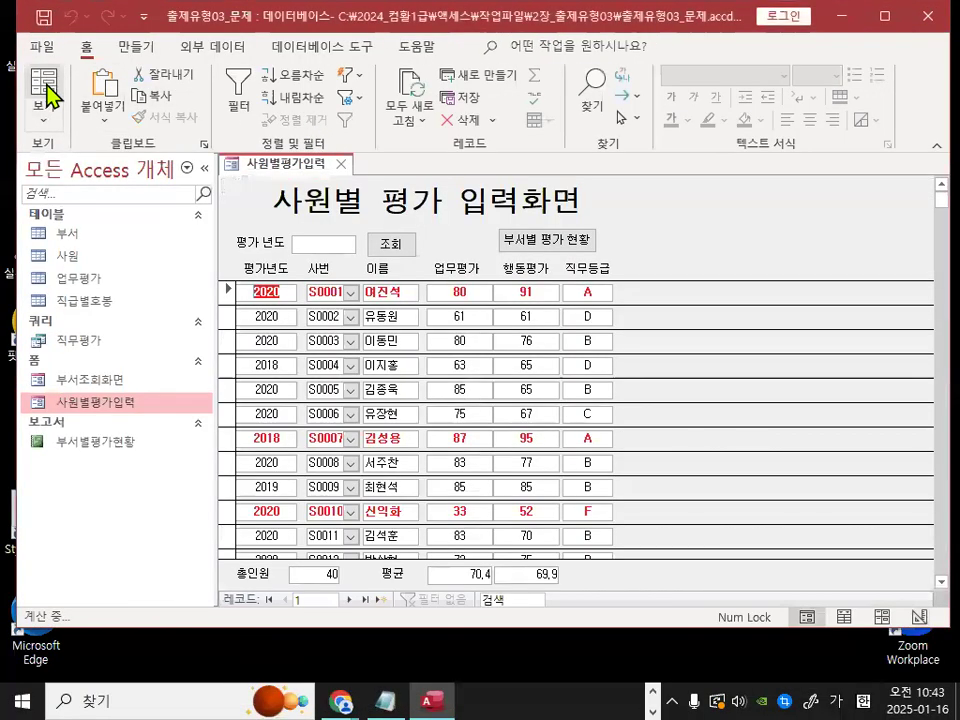
left_click(350, 292)
mouse_move(412, 354)
left_mouse_down()
mouse_move(352, 407)
mouse_move(425, 315)
mouse_move(430, 354)
left_mouse_up()
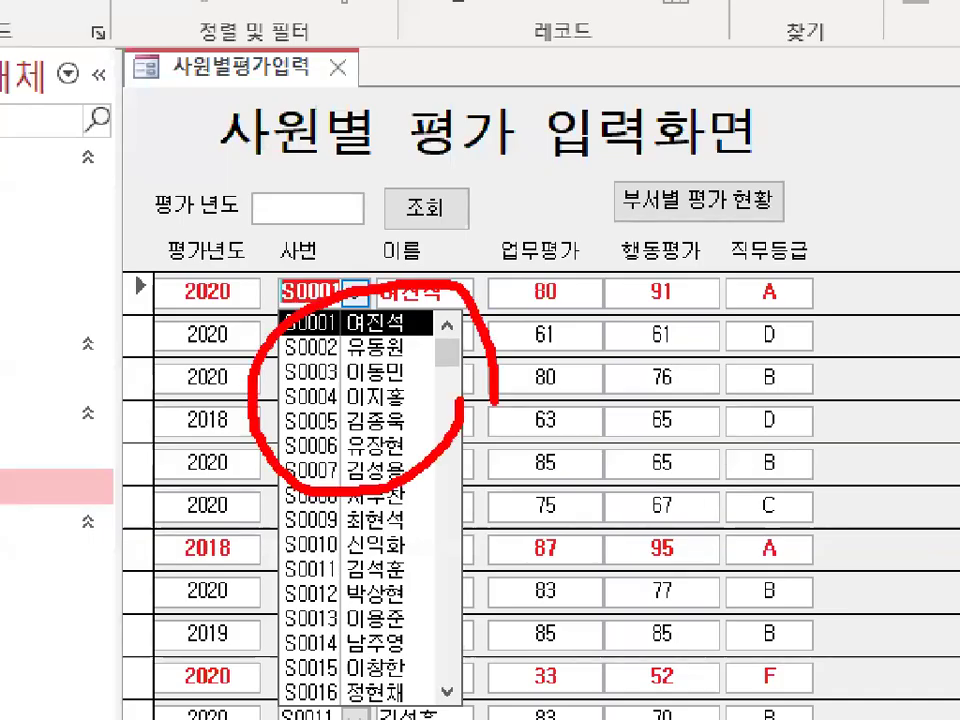
key("Escape")
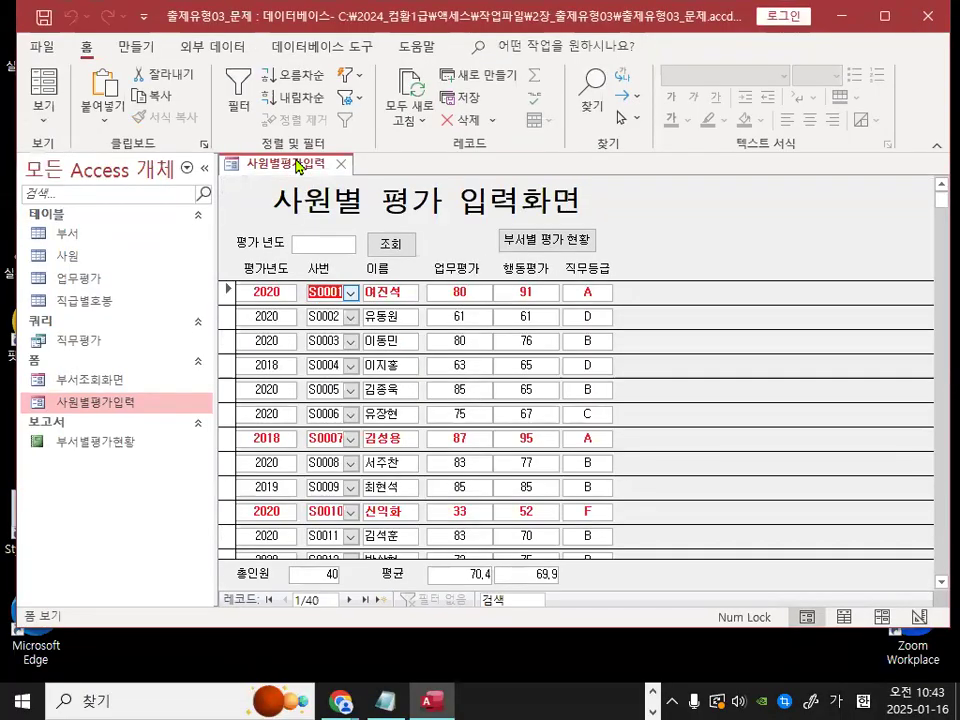
Step: Return the 사원별평가입력 form to Design view, dismiss its property sheet and close the database
left_click(43, 108)
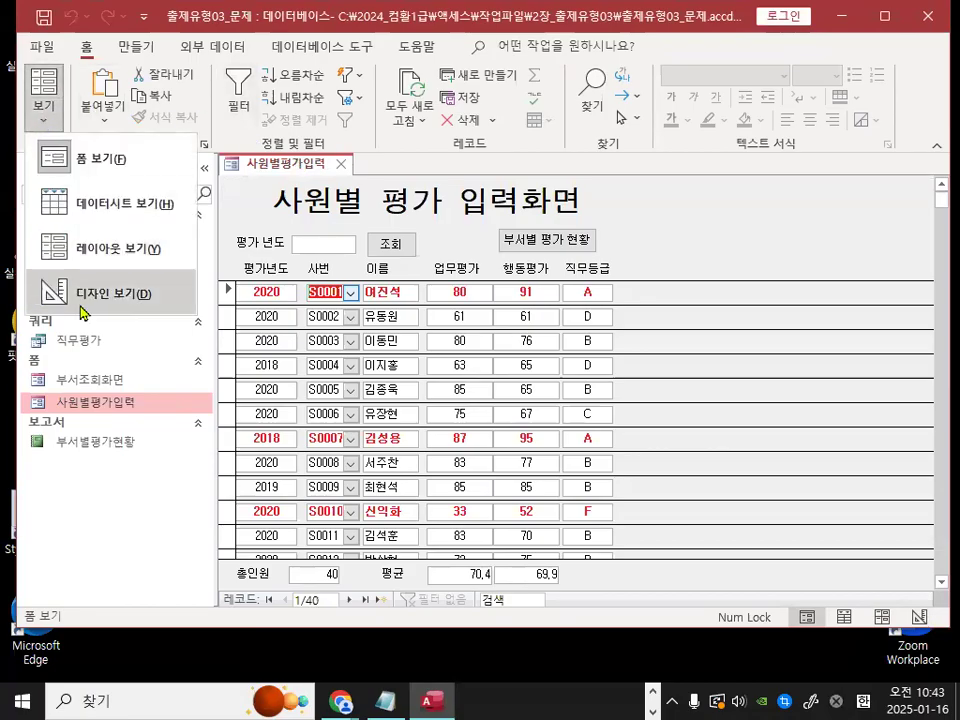
left_click(81, 306)
left_click_drag(814, 115, 651, 118)
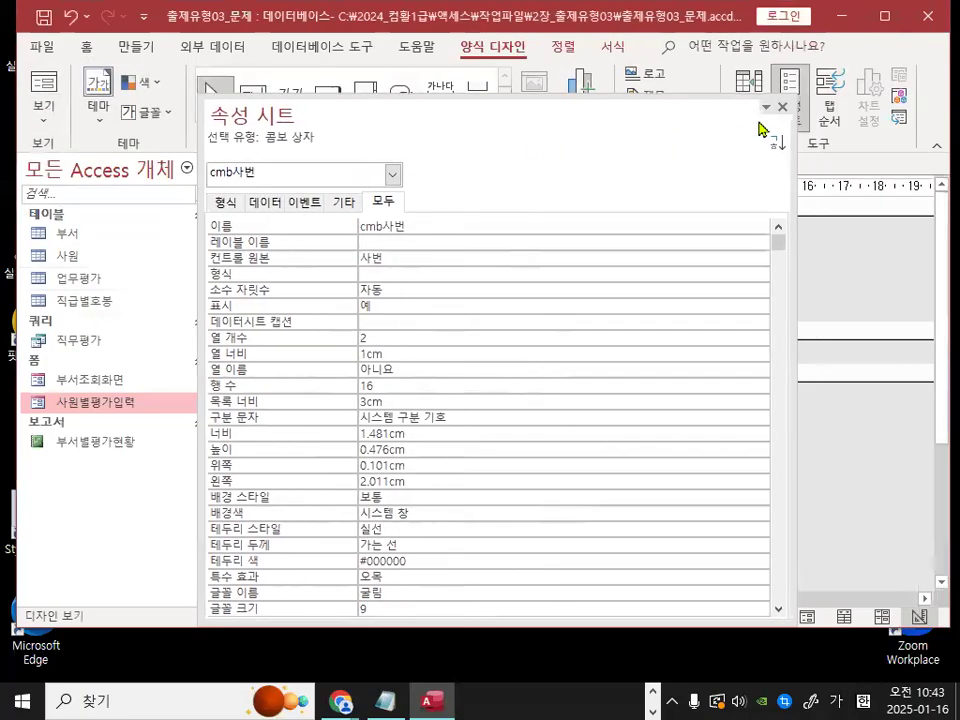
left_click(783, 107)
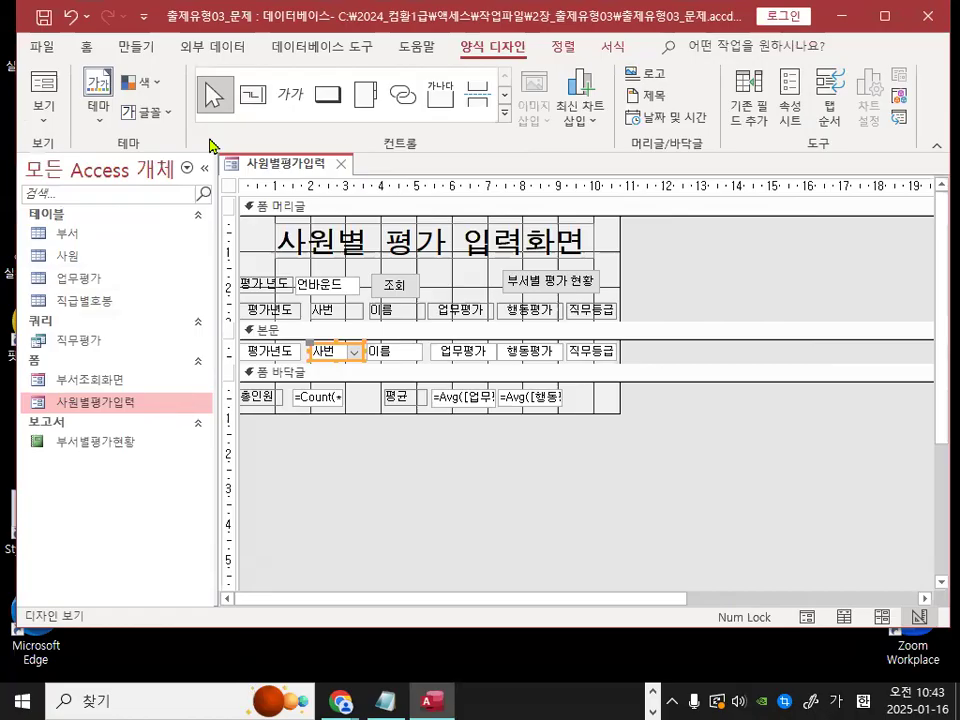
left_click(40, 46)
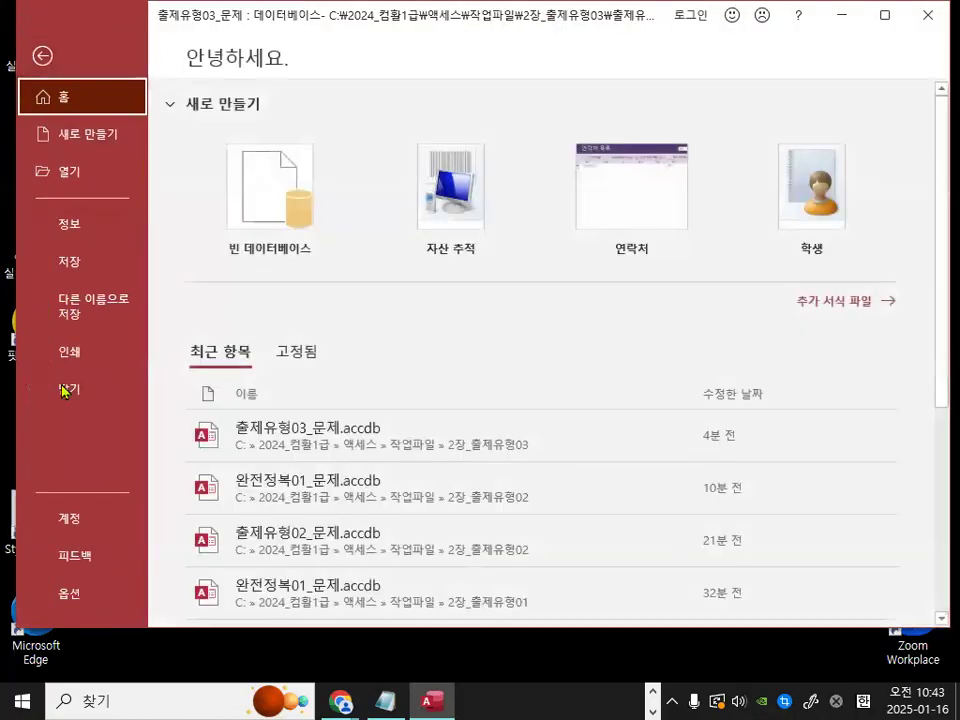
left_click(63, 390)
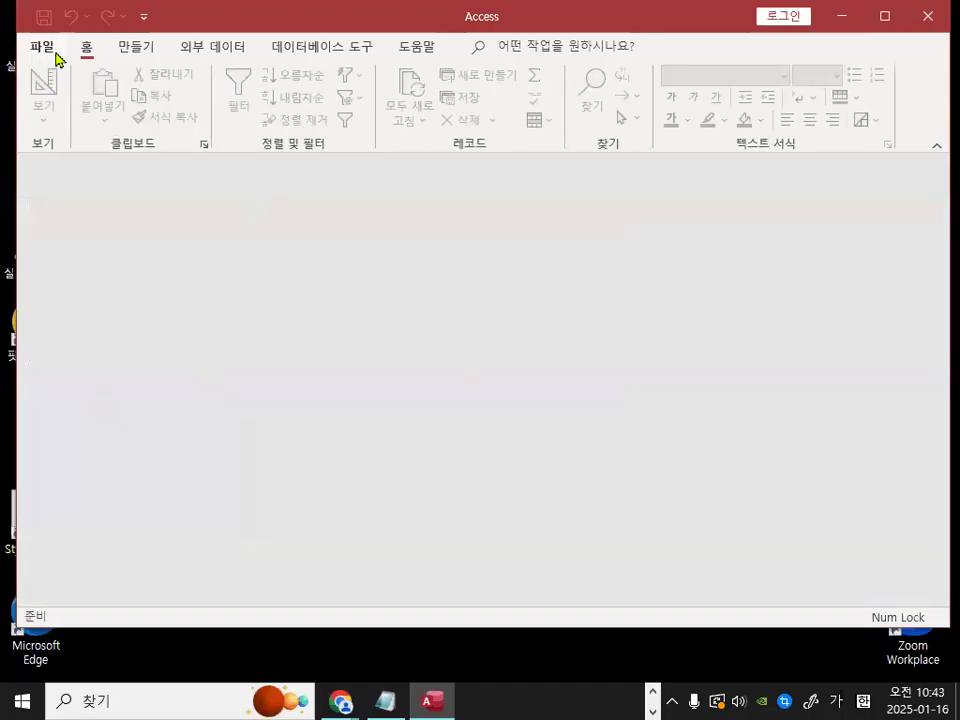
Step: Open the database 완전정복01_문제.accdb from the 2장_출제유형03 folder
left_click(55, 57)
left_click(72, 168)
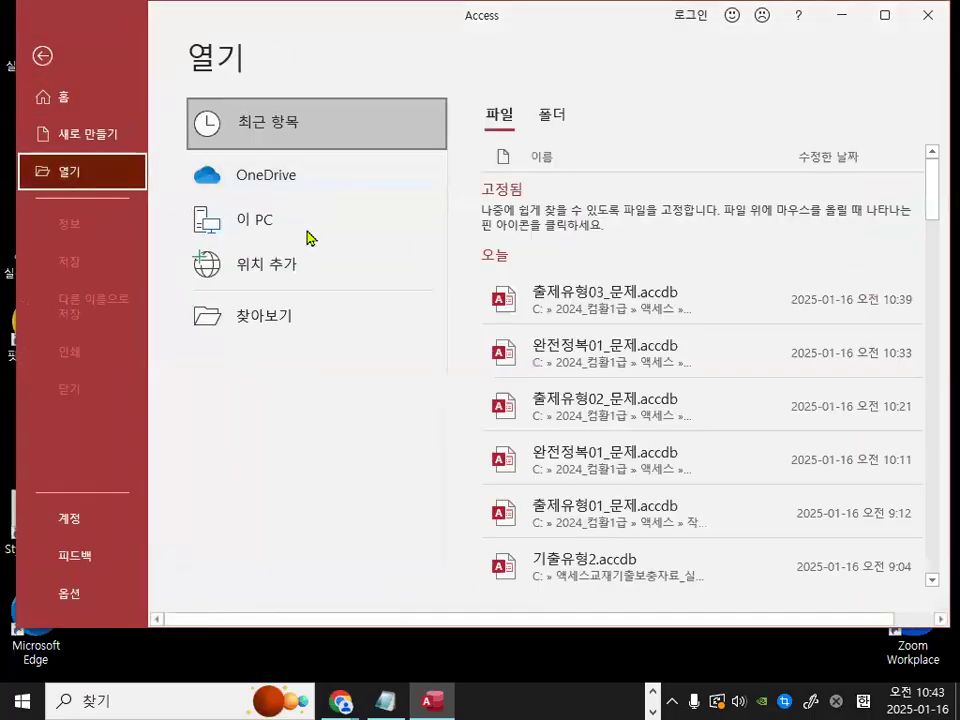
left_click(283, 318)
double_click(341, 306)
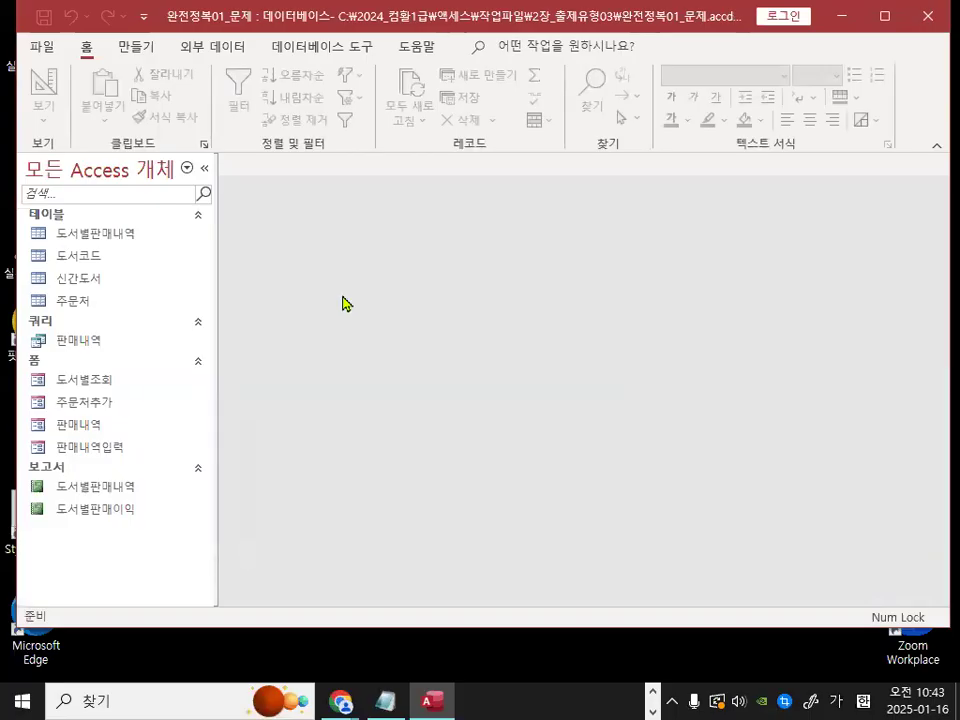
Step: Open the 판매내역입력 form in Design view
right_click(135, 452)
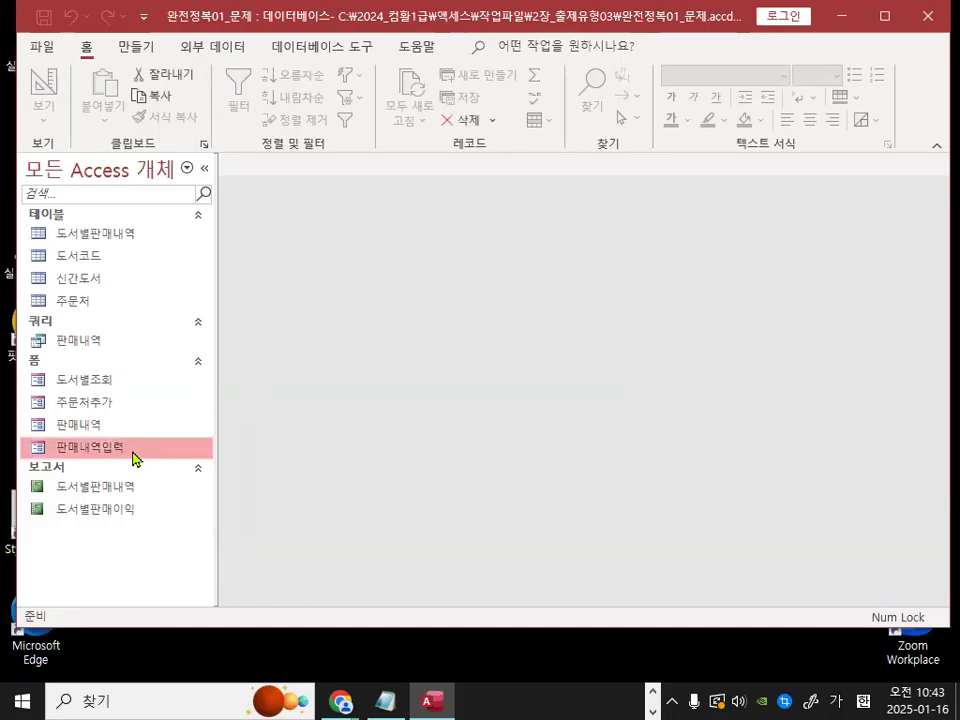
left_click(212, 214)
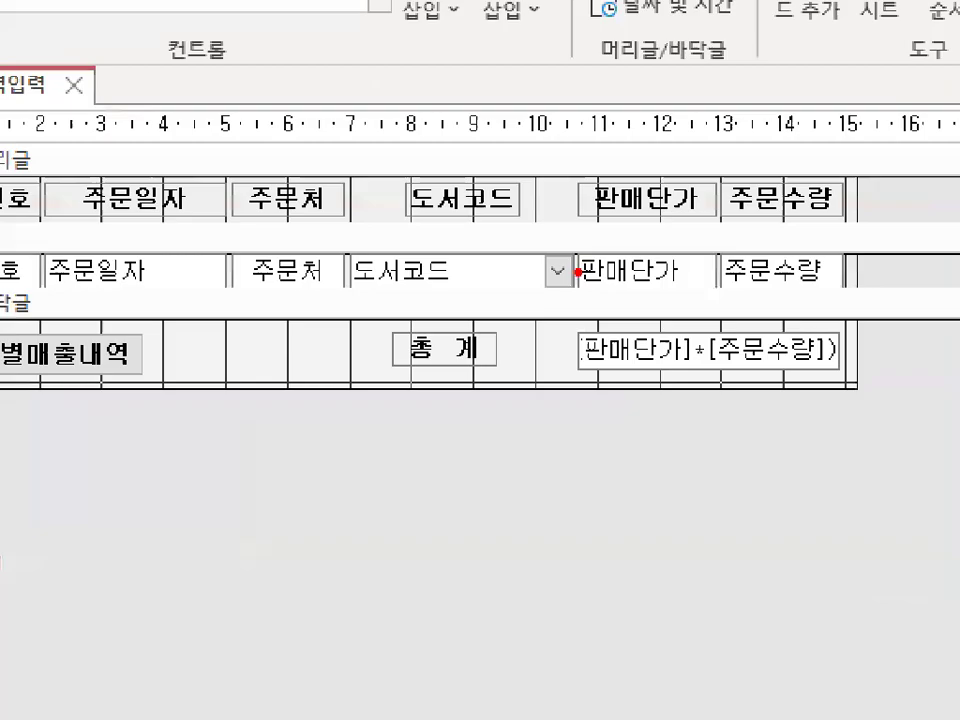
mouse_move(578, 271)
left_mouse_down()
mouse_move(460, 274)
mouse_move(358, 256)
mouse_move(572, 282)
left_mouse_up()
left_click_drag(440, 258, 570, 112)
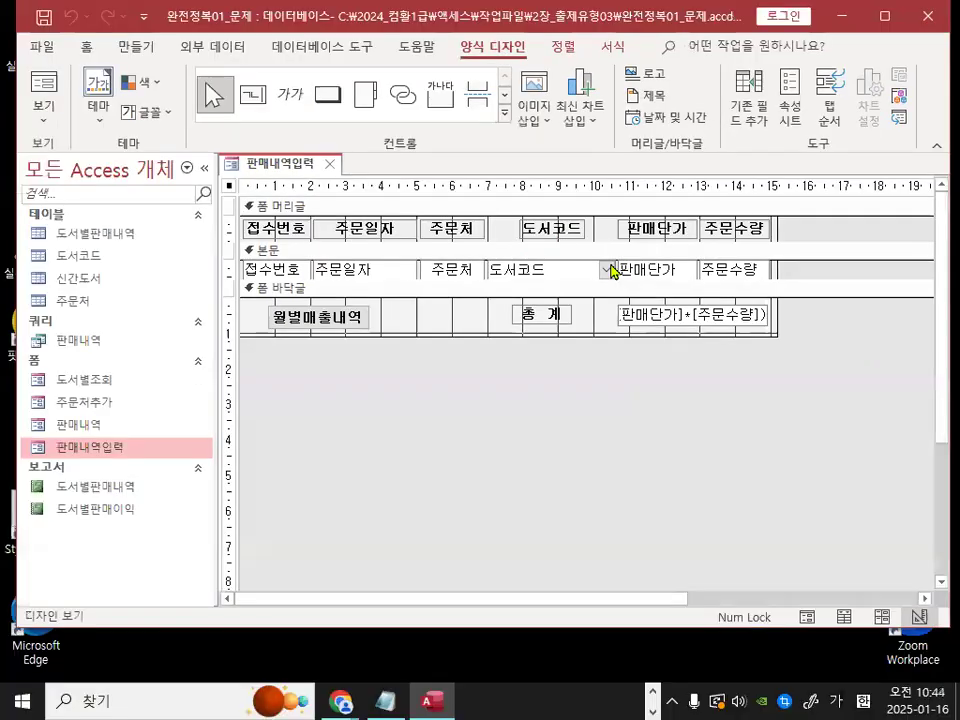
Step: Open the property sheet of the 도서코드 combo box in the 본문 section and locate its 행 원본 property
left_click(550, 270)
key("ctrl+1")
left_click(577, 273)
mouse_move(550, 281)
left_mouse_down()
mouse_move(499, 281)
mouse_move(536, 260)
mouse_move(542, 270)
left_mouse_up()
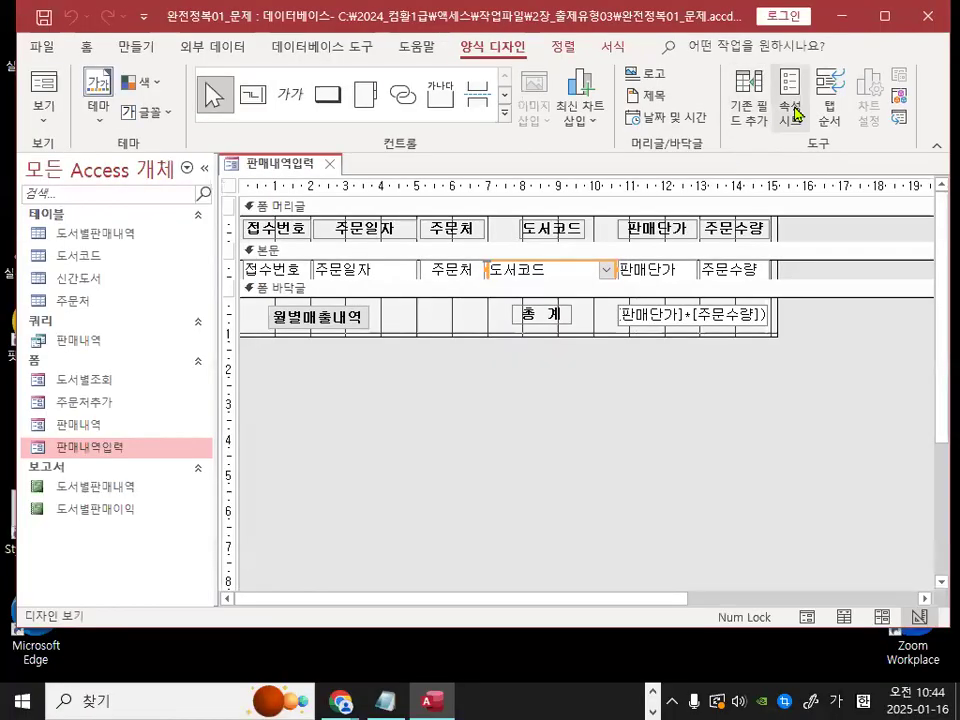
left_click(790, 88)
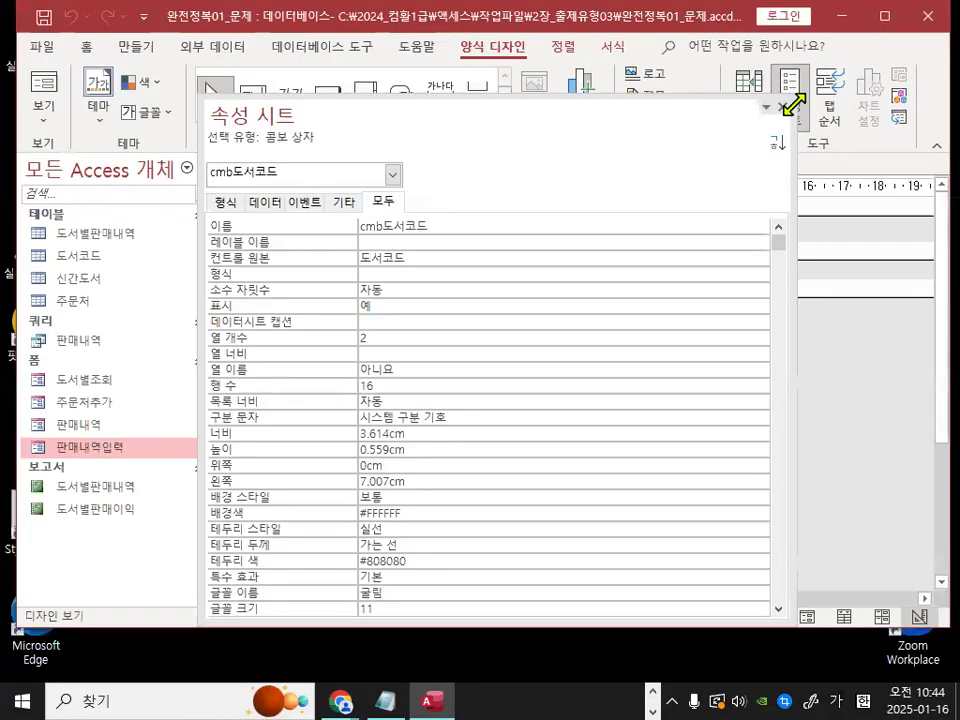
left_click_drag(613, 122, 617, 45)
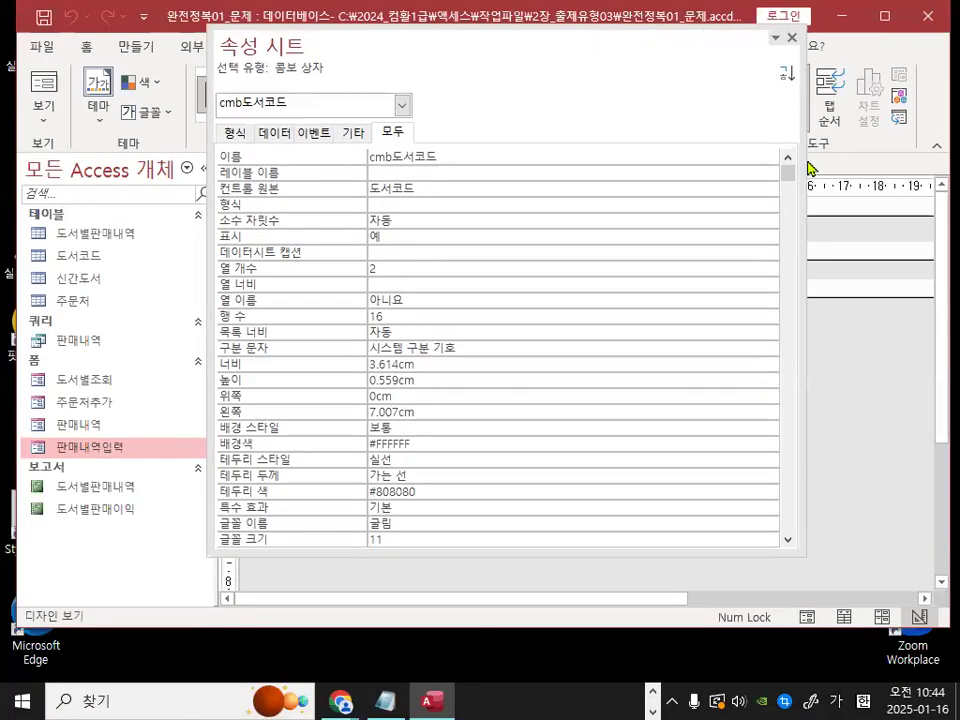
left_click_drag(786, 171, 789, 401)
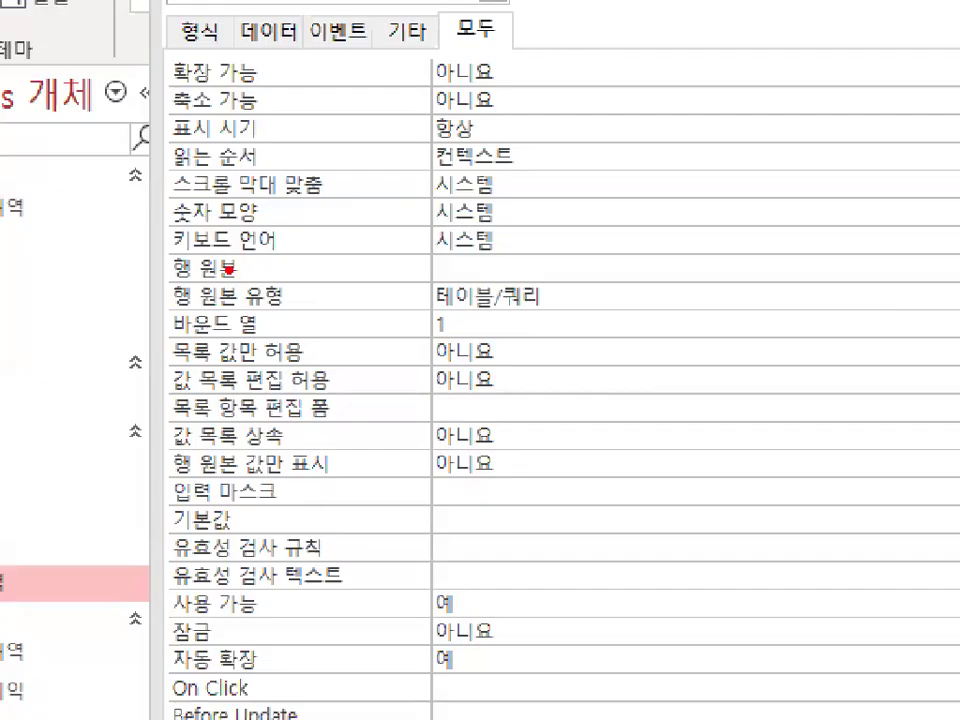
left_click_drag(229, 269, 255, 268)
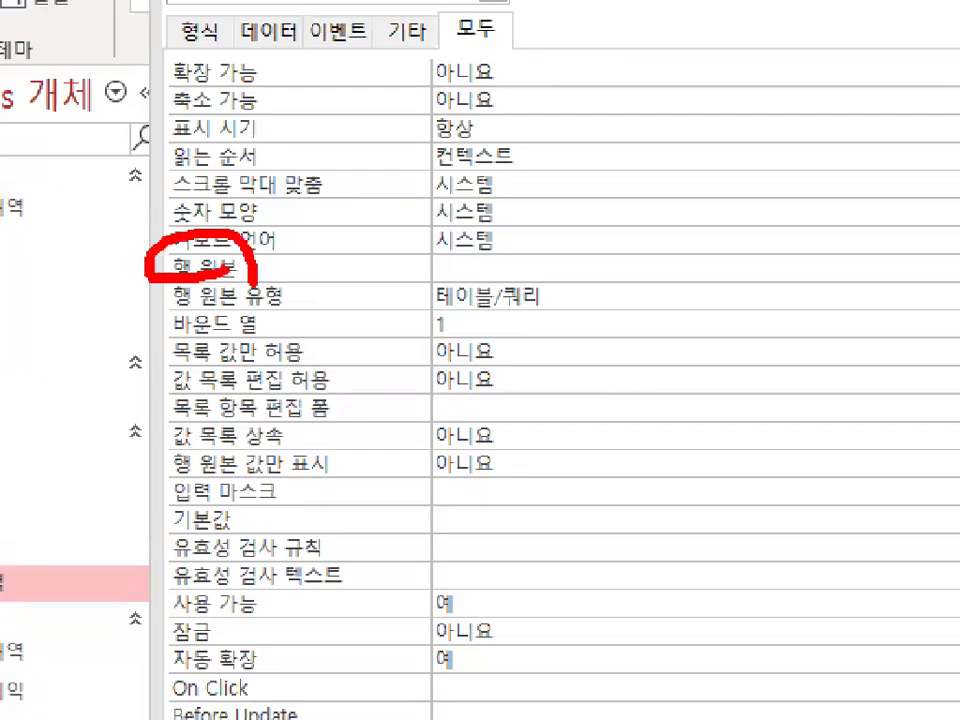
key("Escape")
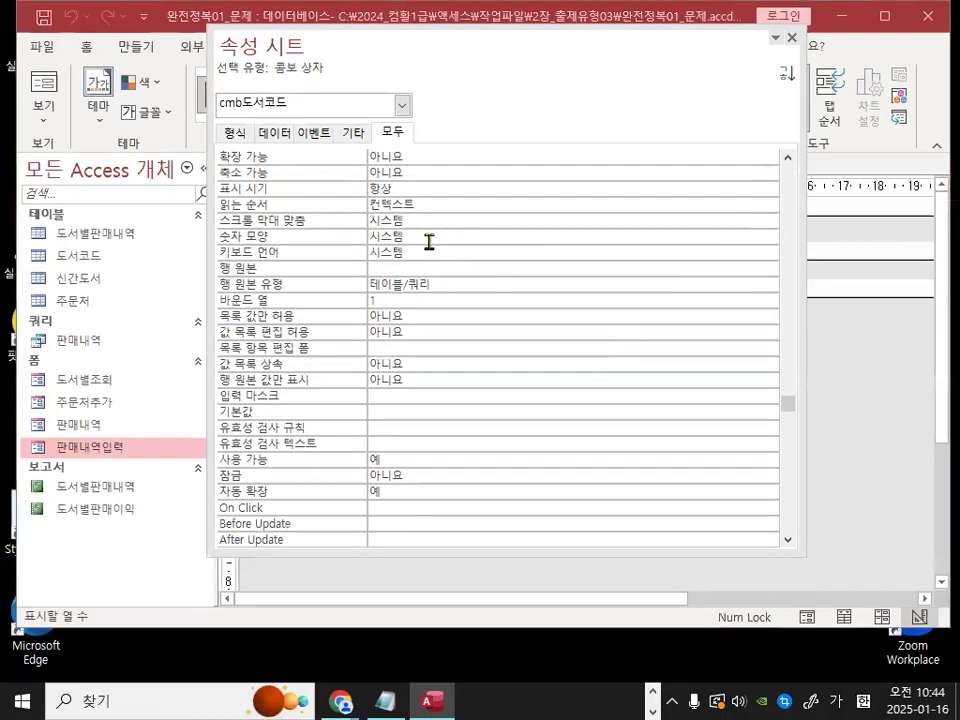
Step: Open the query builder for the 도서코드 combo box's 행 원본 property and dismiss the property sheet covering it
mouse_move(451, 292)
left_mouse_down()
mouse_move(406, 297)
mouse_move(436, 276)
mouse_move(438, 294)
left_mouse_up()
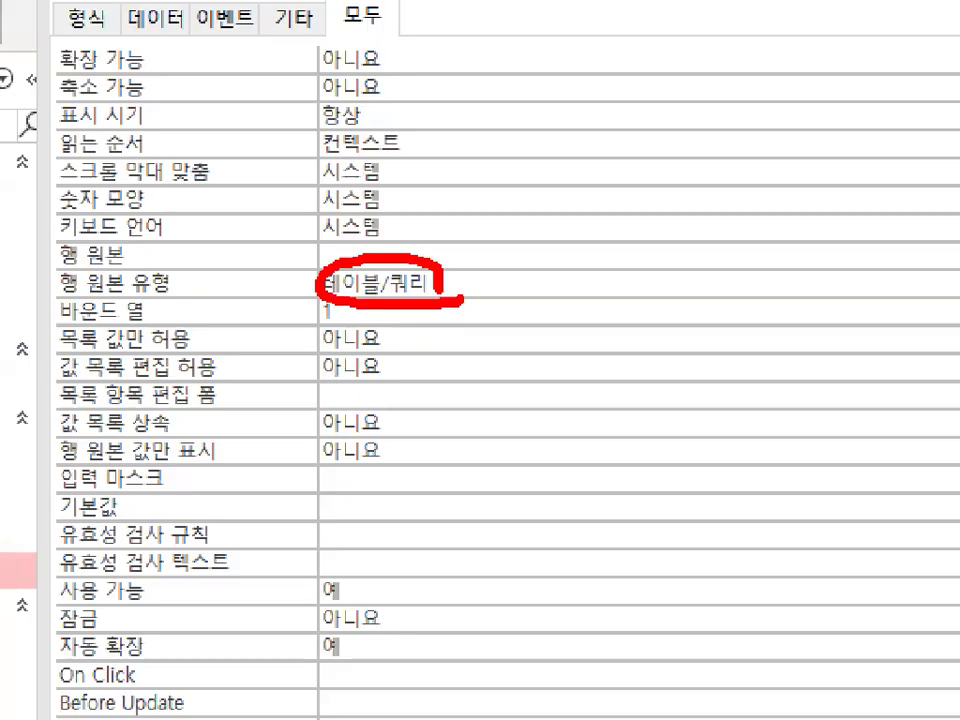
key("Escape")
left_click(455, 255)
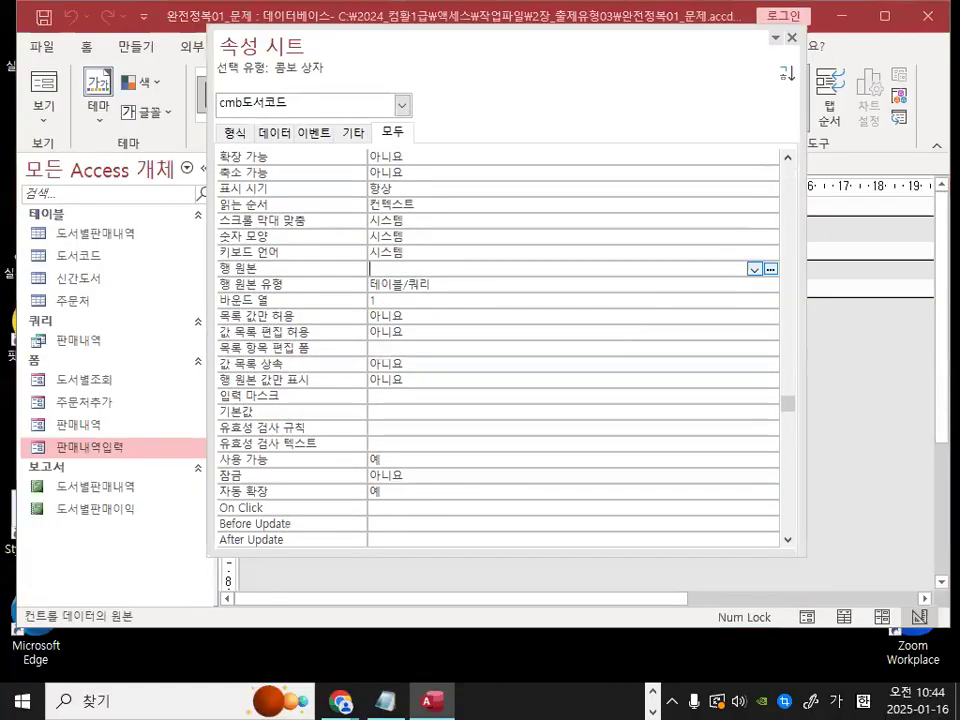
mouse_move(810, 279)
left_mouse_down()
mouse_move(756, 244)
mouse_move(824, 262)
left_mouse_up()
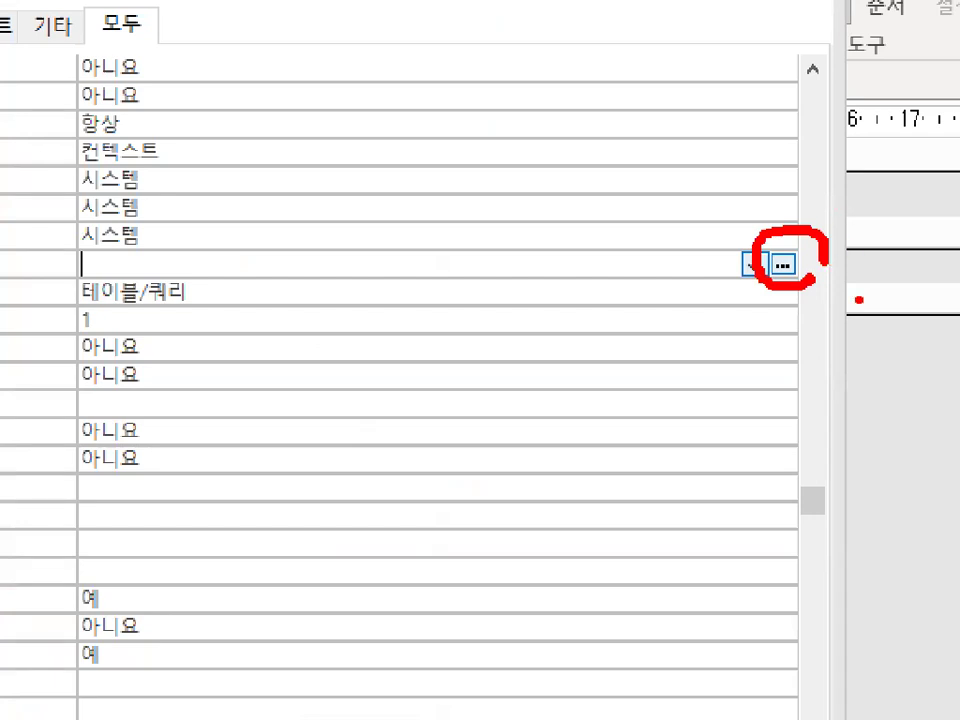
key("Escape")
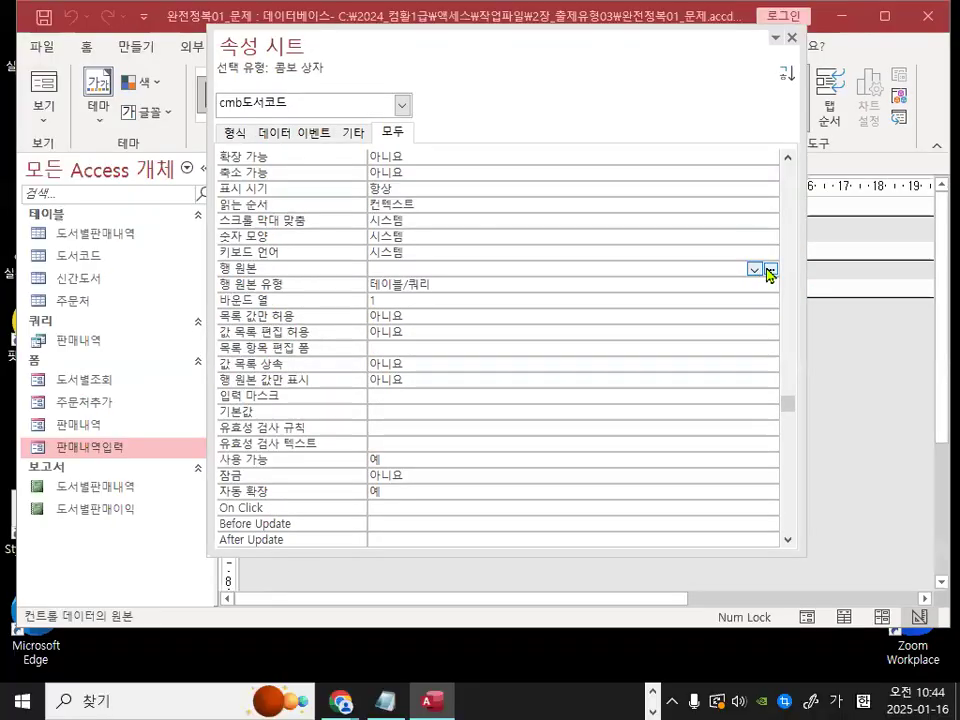
left_click(783, 264)
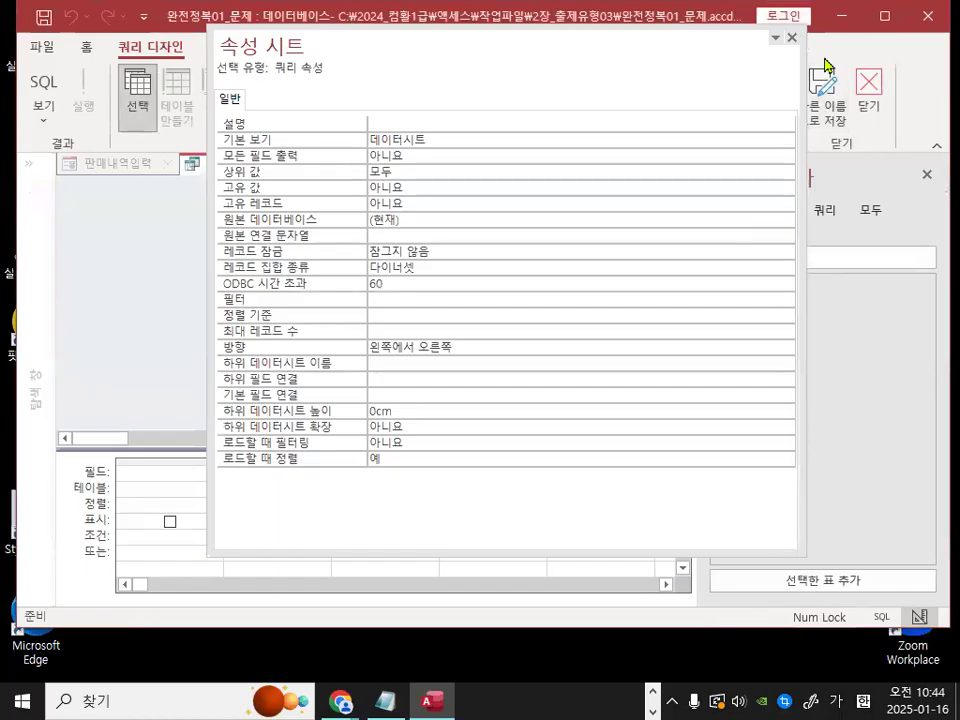
left_click(792, 37)
key("ctrl+1")
mouse_move(366, 169)
left_mouse_down()
mouse_move(301, 178)
mouse_move(371, 163)
left_mouse_up()
key("Escape")
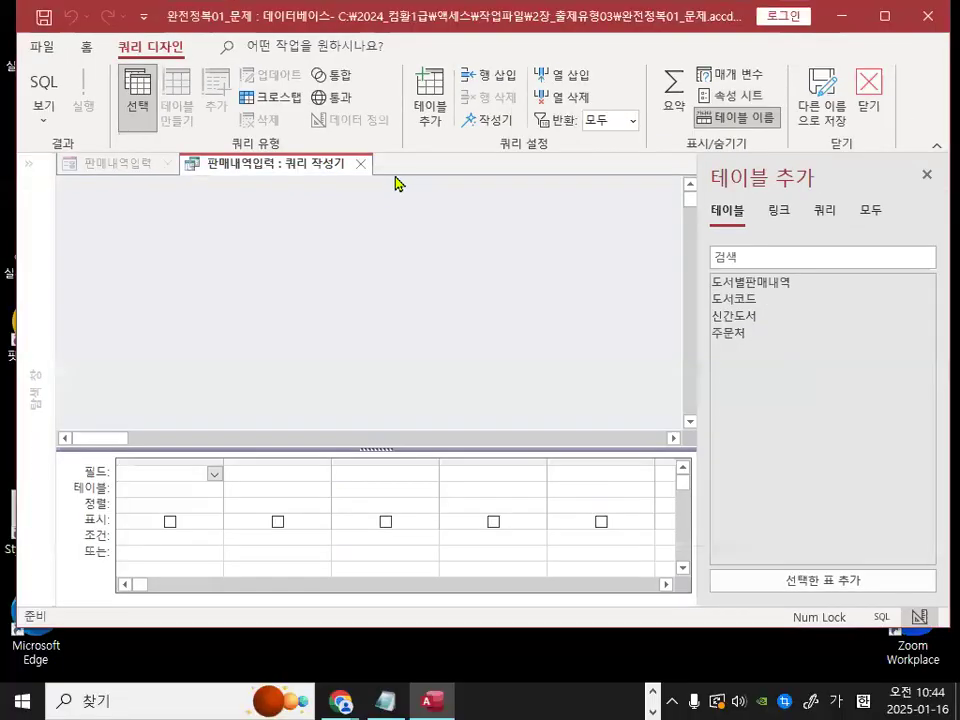
Step: Add the 도서코드 table to the row source query and include its 도서코드 and 도서명 fields
double_click(749, 300)
key("ctrl+1")
mouse_move(206, 198)
left_mouse_down()
mouse_move(235, 186)
mouse_move(285, 137)
left_mouse_up()
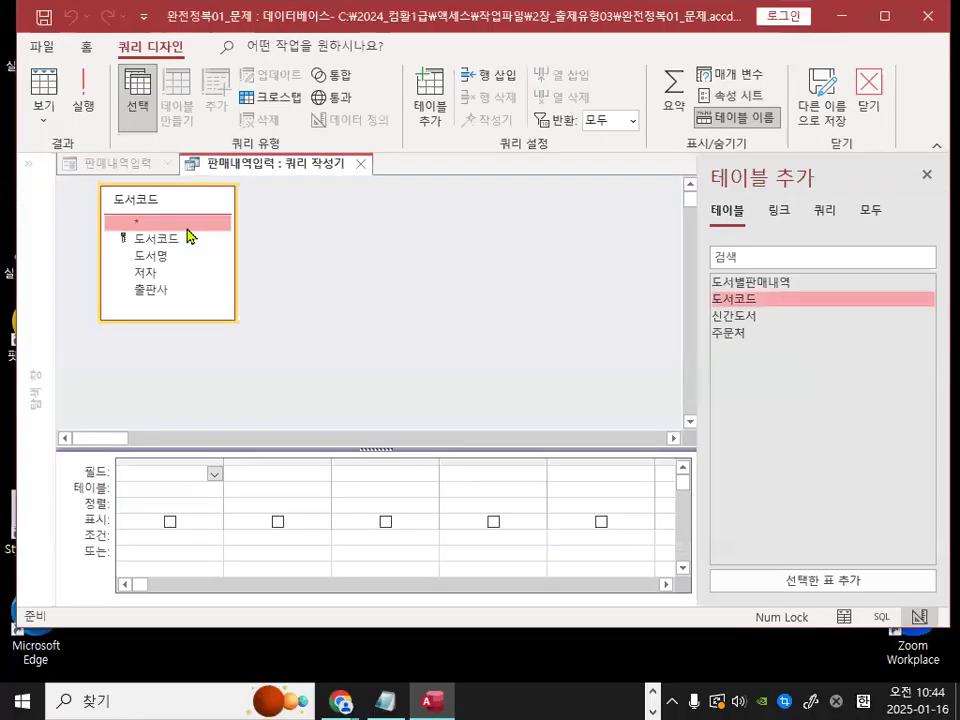
double_click(165, 239)
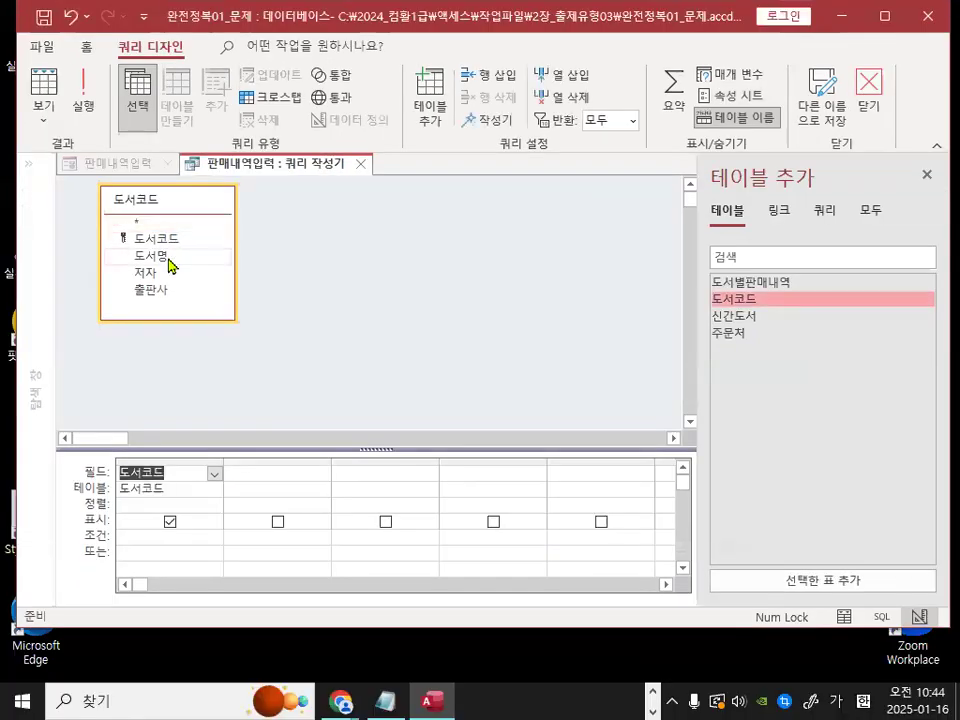
double_click(158, 256)
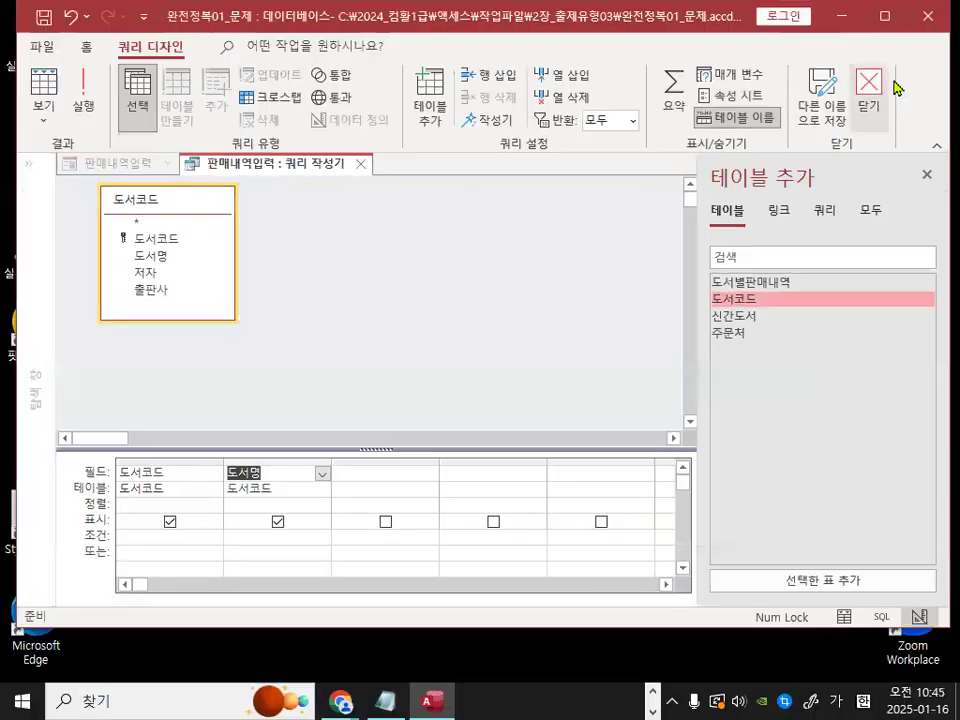
Step: Close the query builder, saving the SQL statement to 행 원본, and check the combo box's 행 원본 and 바운드 열 properties
left_click(870, 95)
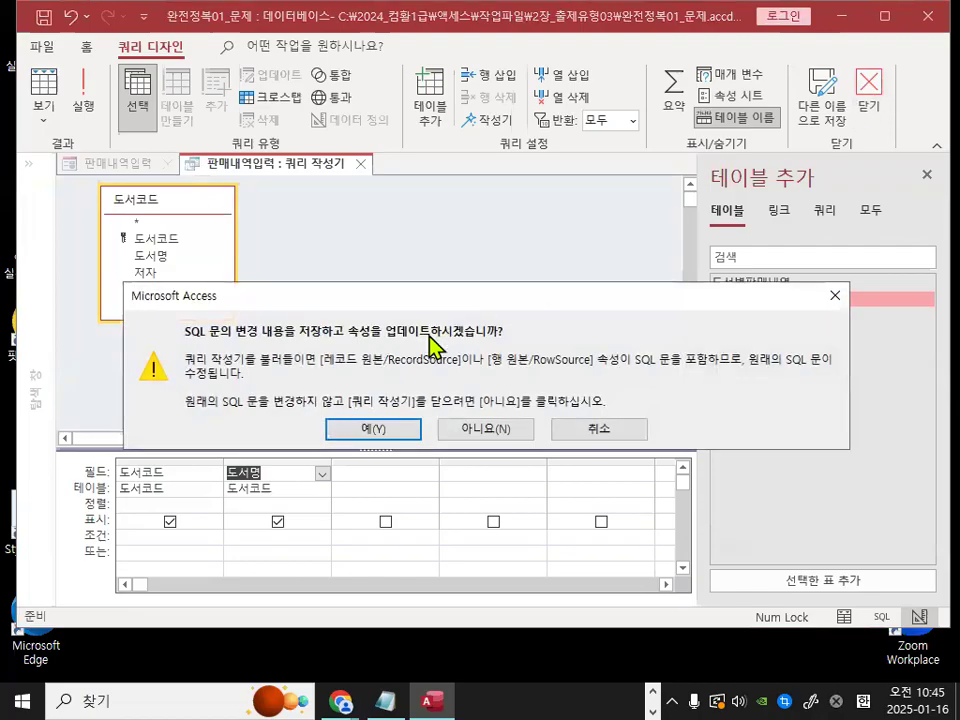
left_click(380, 434)
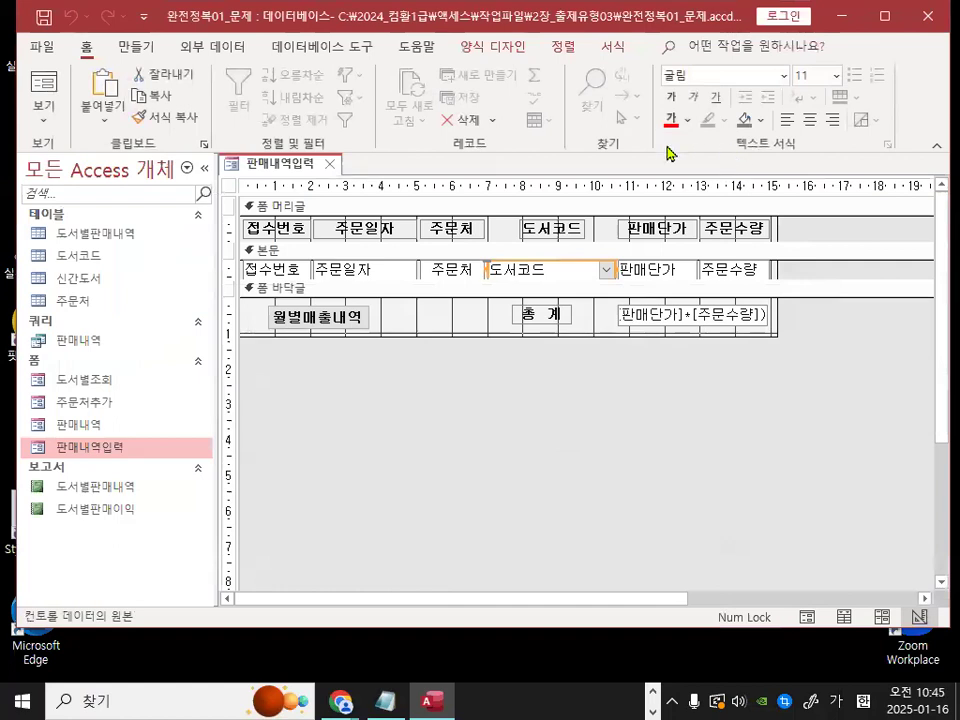
key("F4")
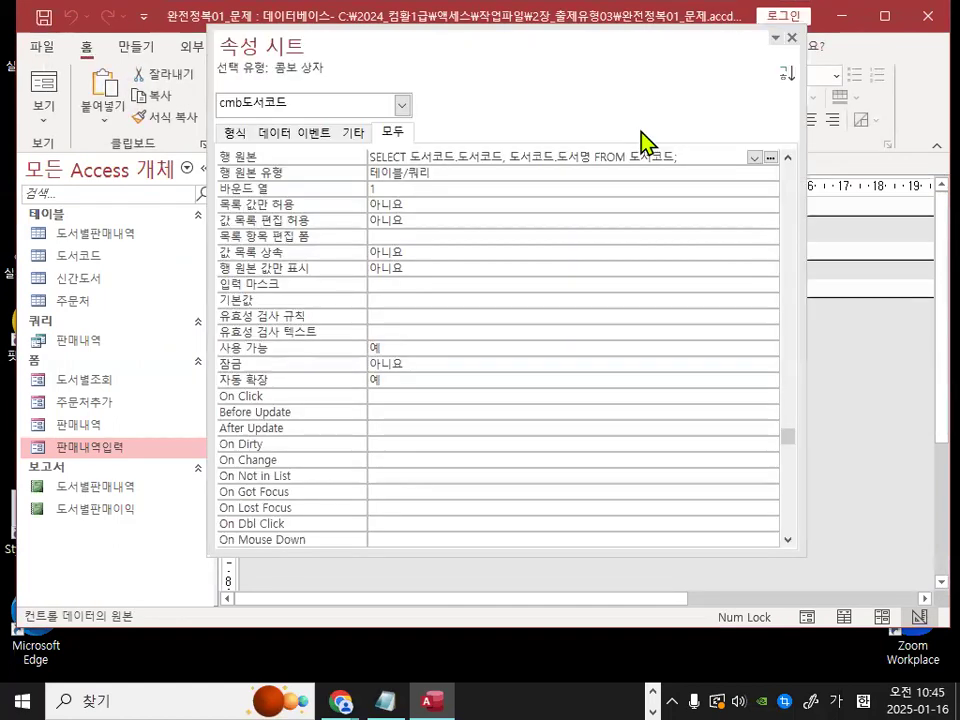
scroll(561, 250, "up", 3)
left_click_drag(421, 283, 516, 217)
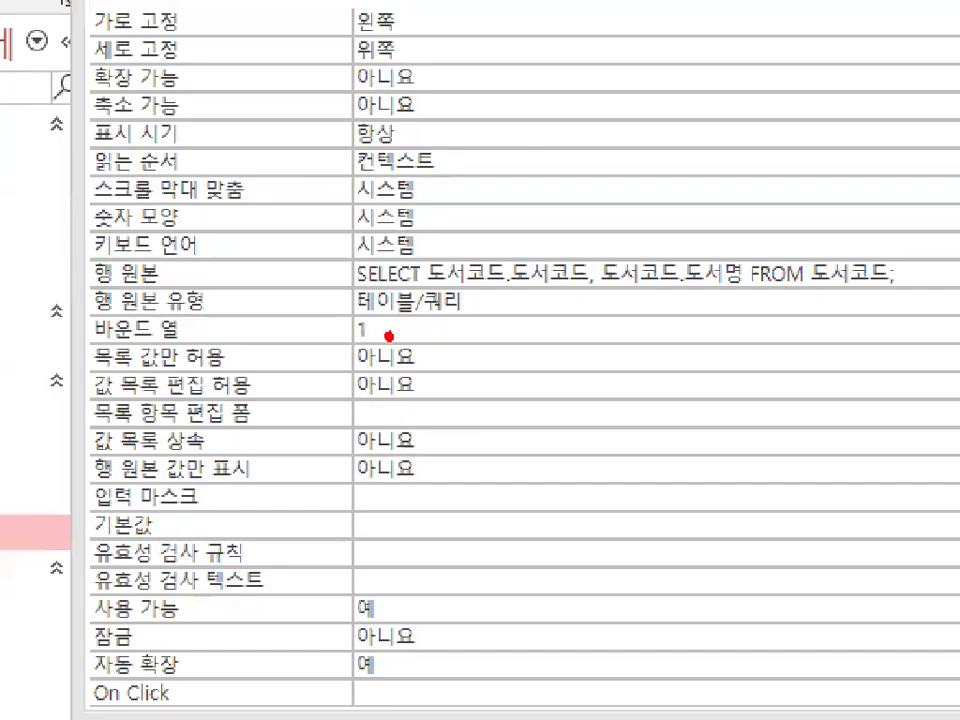
left_click_drag(378, 326, 389, 335)
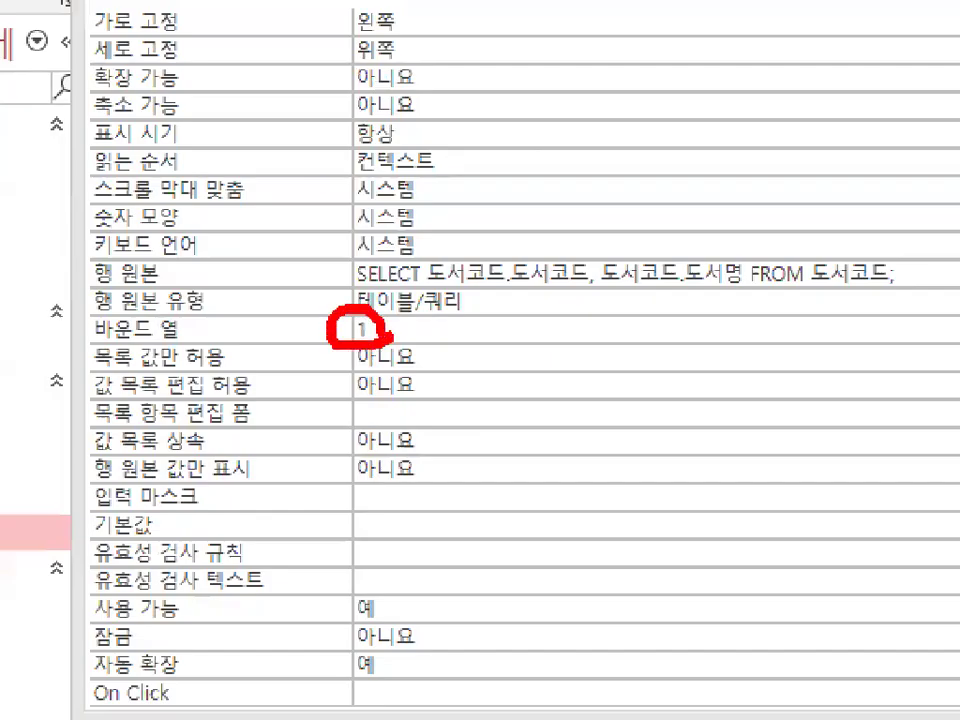
mouse_move(565, 245)
left_mouse_down()
mouse_move(553, 289)
mouse_move(583, 282)
left_mouse_up()
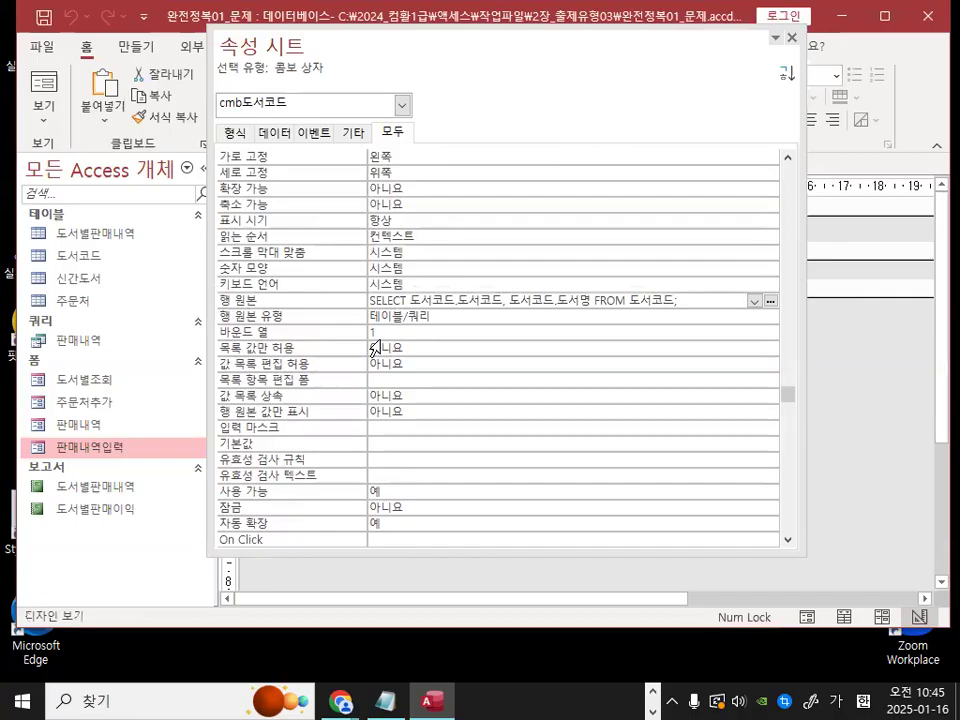
Step: Set the combo box's 목록 값만 허용 property to 예
left_click(433, 347)
left_click(769, 349)
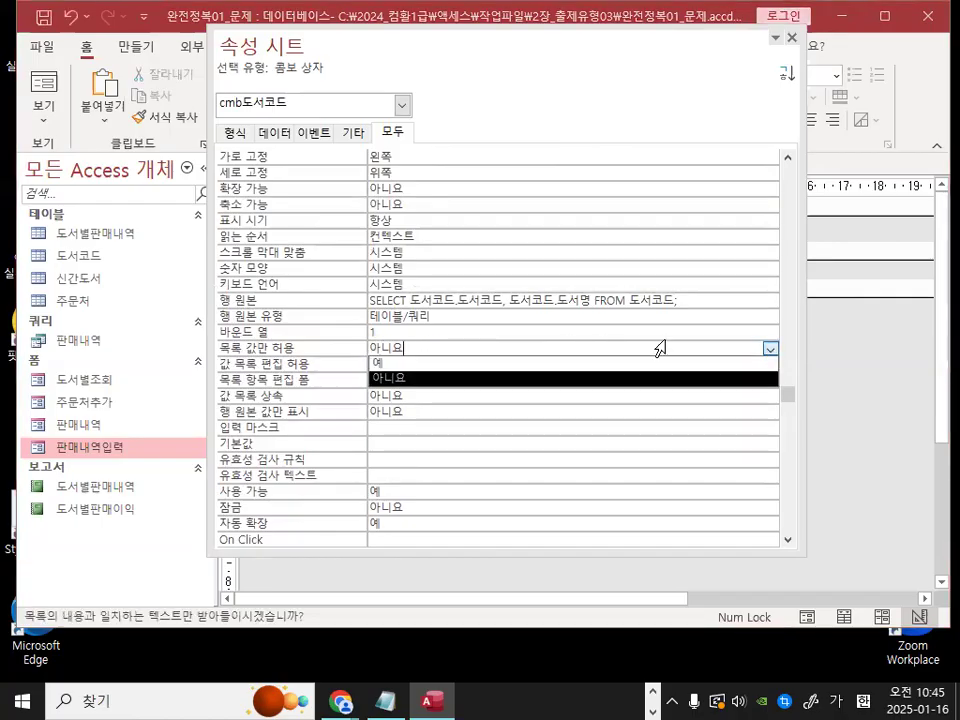
left_click(548, 365)
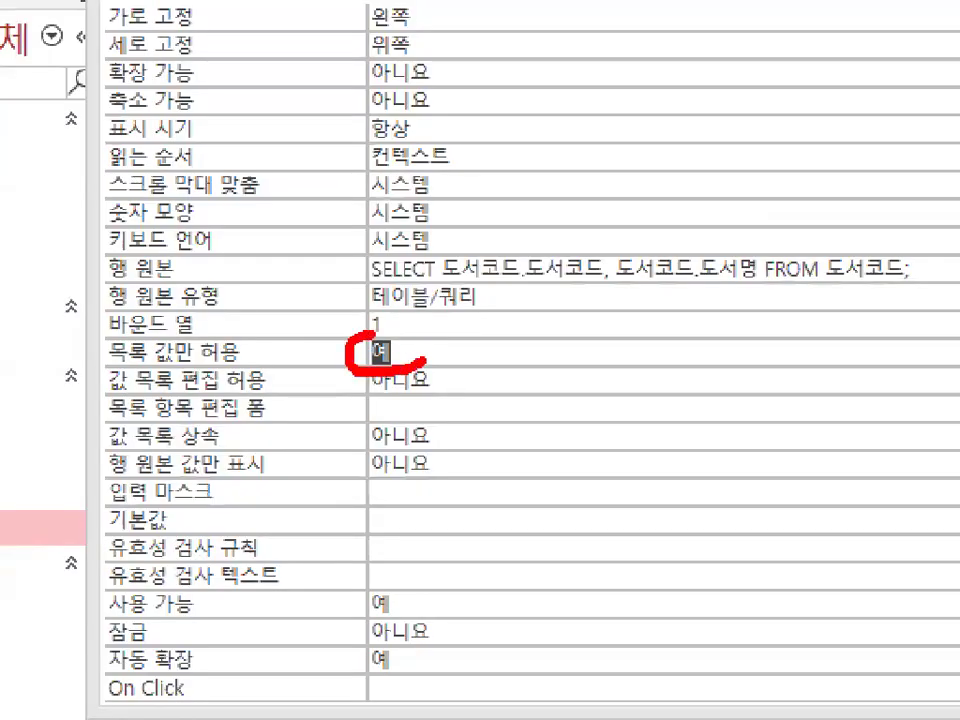
left_click_drag(90, 366, 218, 357)
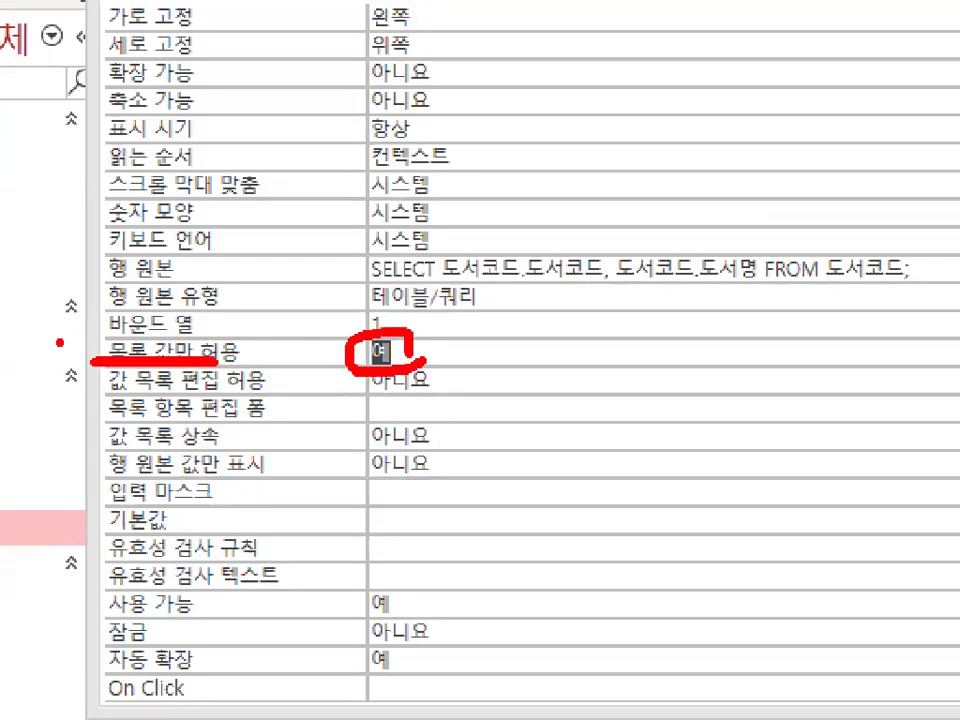
key("Escape")
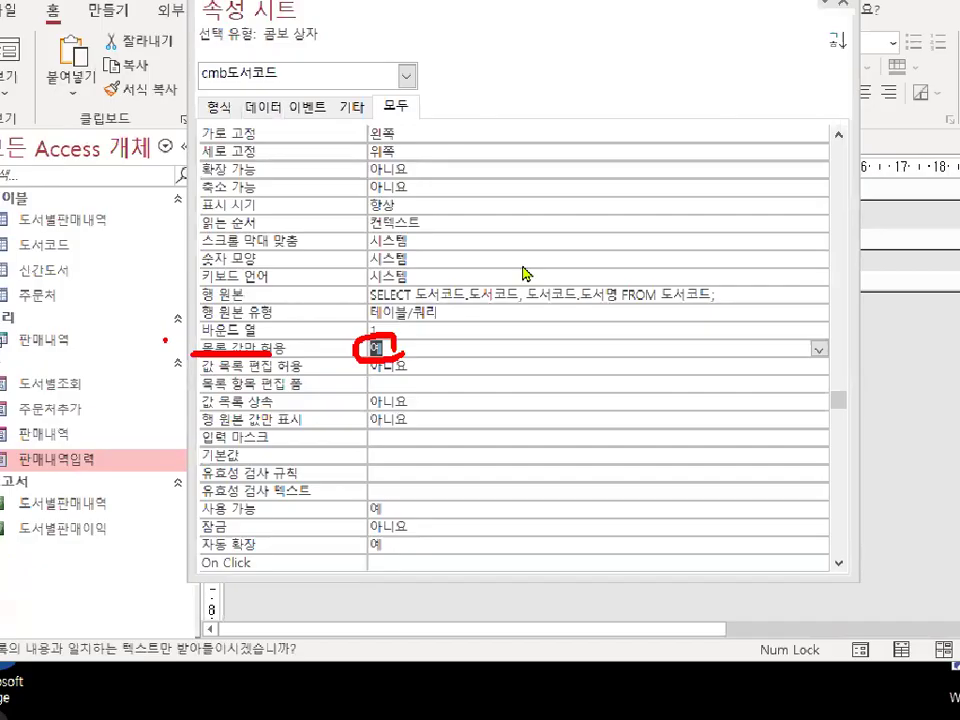
Step: Check the combo box's 열 개수 property and set its 열 너비 to 0
left_click_drag(789, 396, 790, 172)
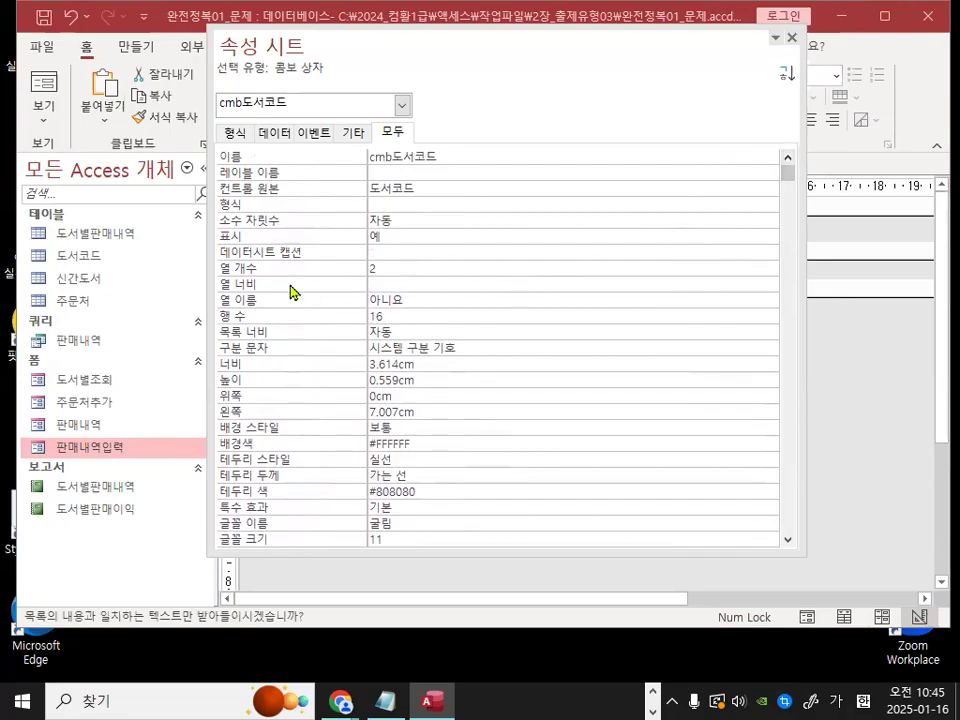
key("ctrl+1")
left_click(271, 277)
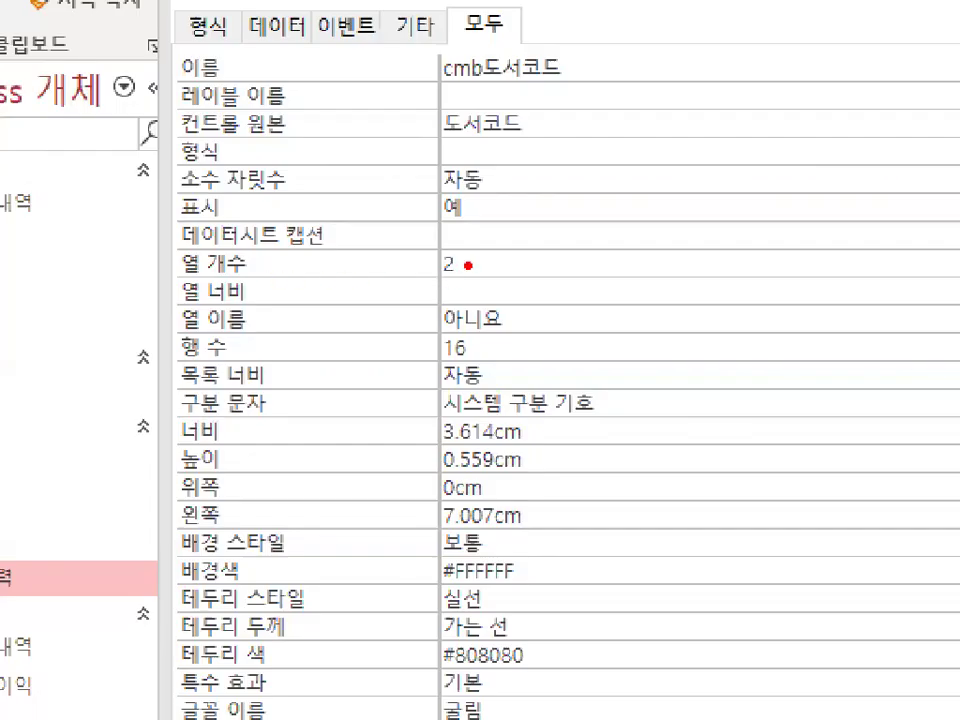
mouse_move(477, 266)
left_mouse_down()
mouse_move(414, 253)
mouse_move(462, 241)
left_mouse_up()
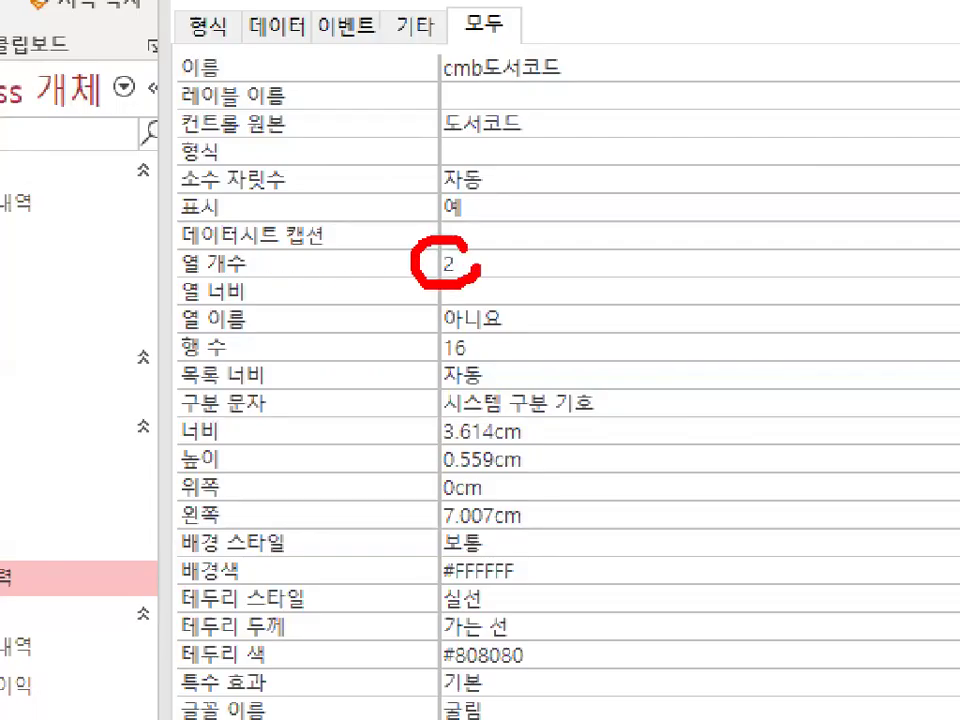
left_click_drag(561, 215, 561, 278)
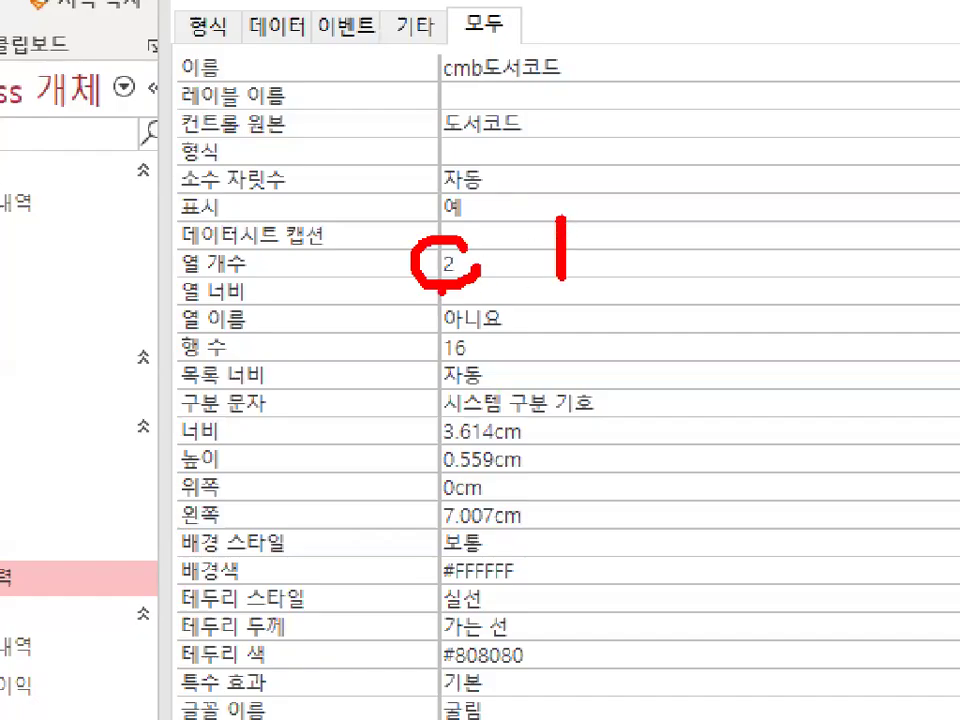
mouse_move(462, 241)
left_mouse_down()
mouse_move(478, 276)
mouse_move(478, 268)
left_mouse_up()
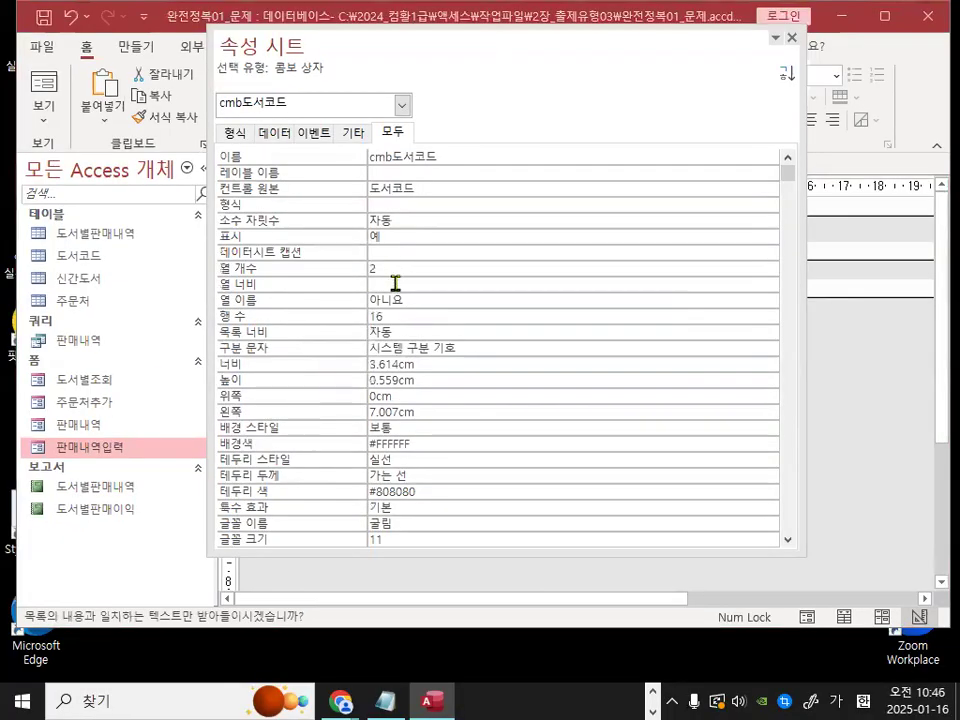
left_click(395, 283)
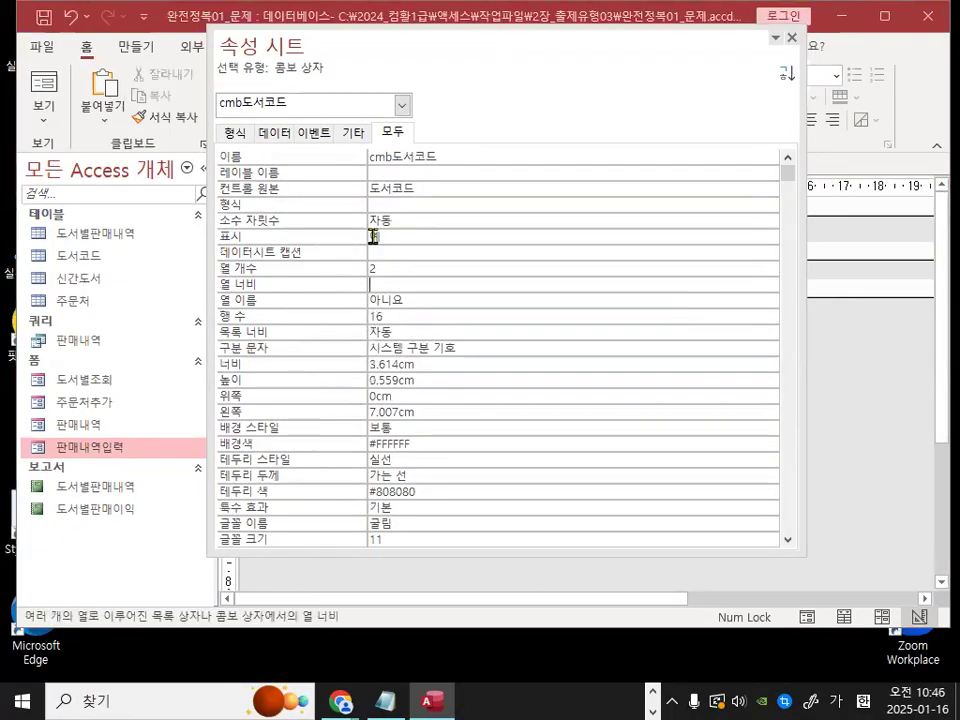
type("0")
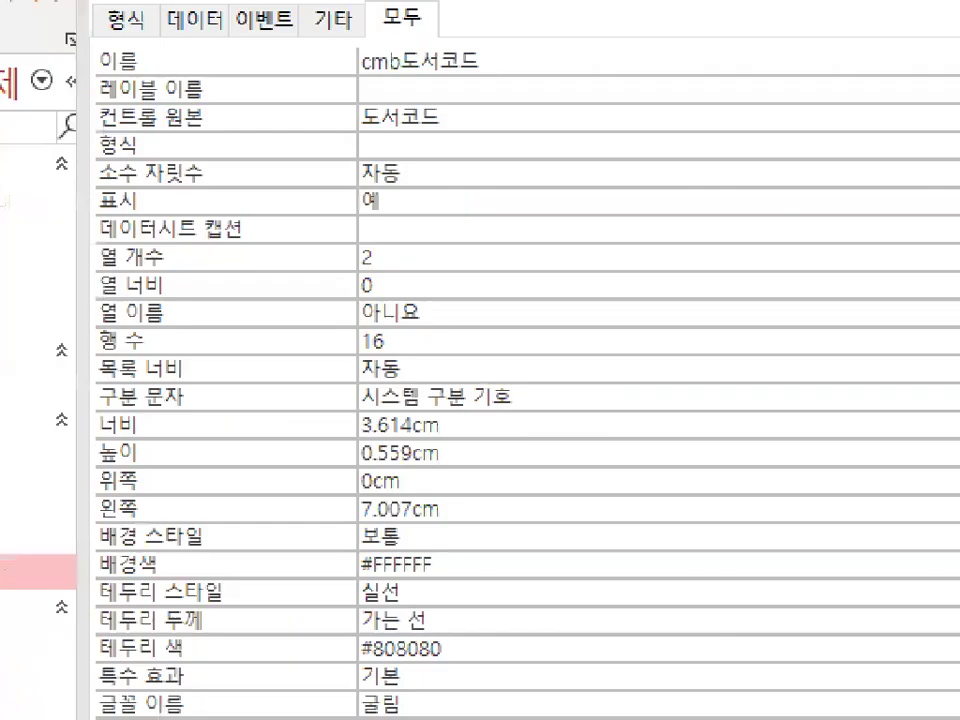
mouse_move(399, 287)
left_mouse_down()
mouse_move(322, 282)
mouse_move(396, 256)
left_mouse_up()
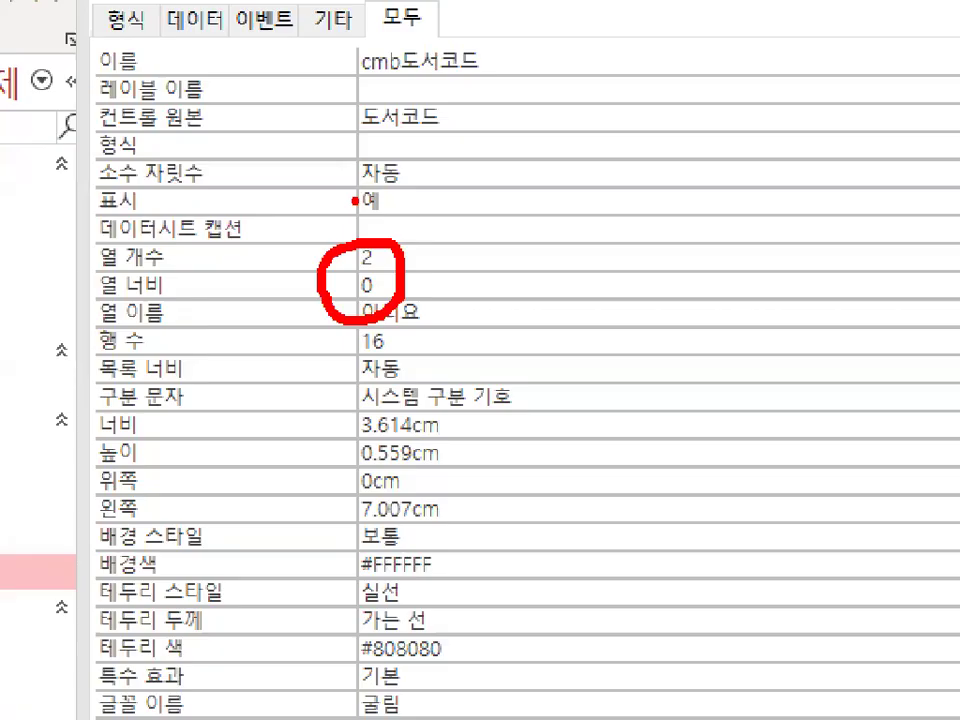
key("Escape")
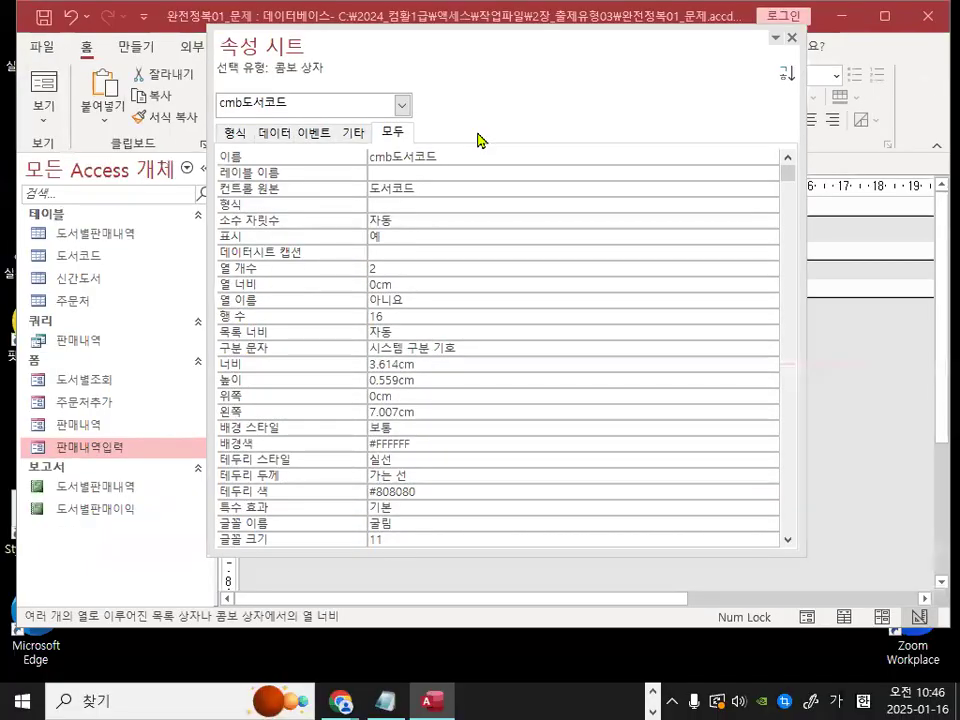
Step: Display the 판매내역입력 form in Form view and examine the first record's 도서코드 drop-down list
left_click_drag(495, 45, 617, 81)
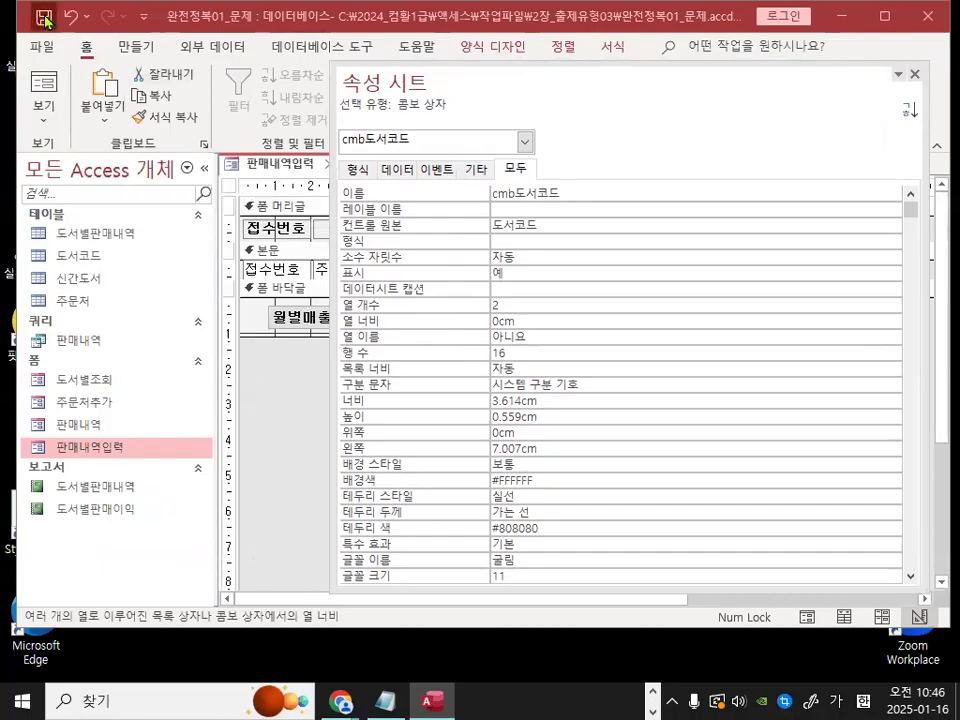
left_click(44, 86)
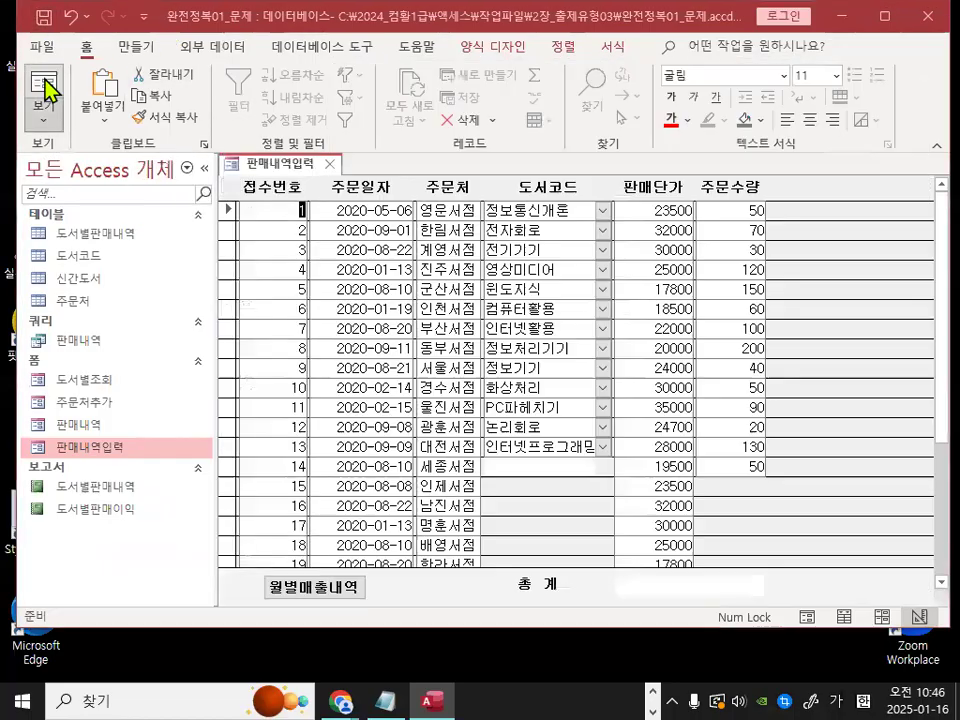
left_click(598, 212)
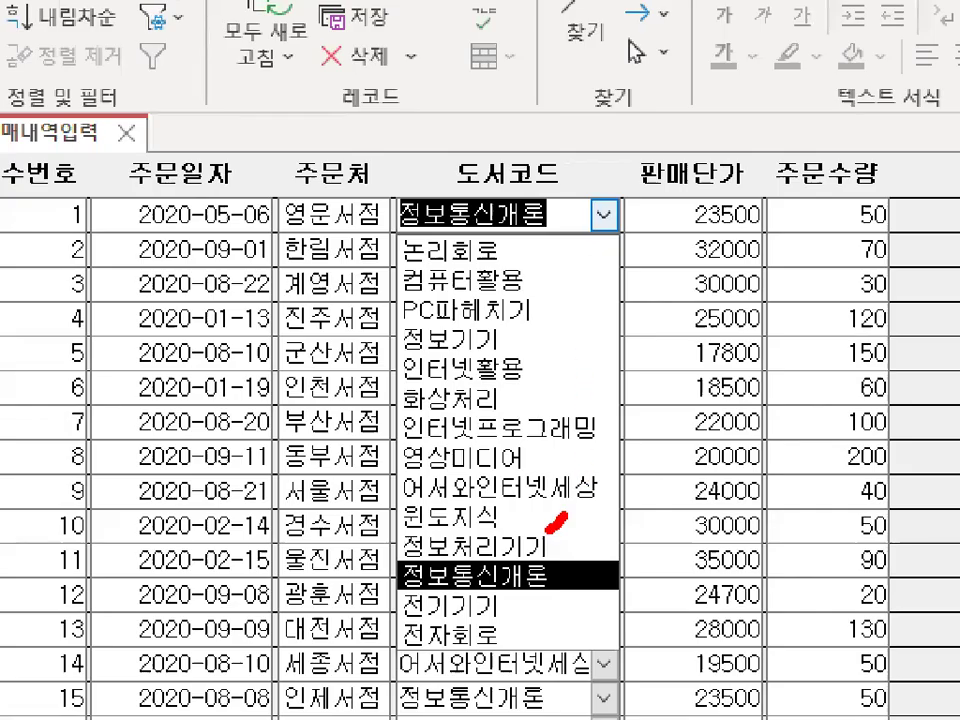
mouse_move(548, 530)
left_mouse_down()
mouse_move(310, 398)
mouse_move(405, 242)
mouse_move(600, 380)
mouse_move(596, 432)
left_mouse_up()
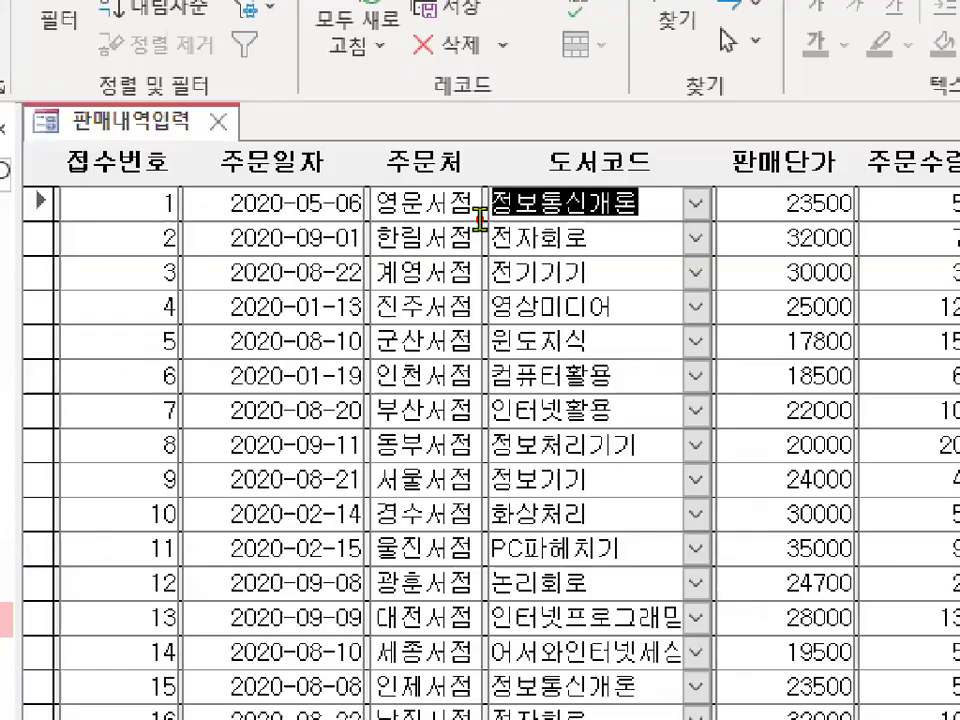
mouse_move(470, 369)
left_mouse_down()
mouse_move(340, 276)
mouse_move(433, 332)
left_mouse_up()
mouse_move(405, 374)
left_mouse_down()
mouse_move(387, 445)
mouse_move(490, 415)
mouse_move(463, 433)
left_mouse_up()
left_click_drag(482, 214, 312, 493)
left_click_drag(347, 205, 417, 467)
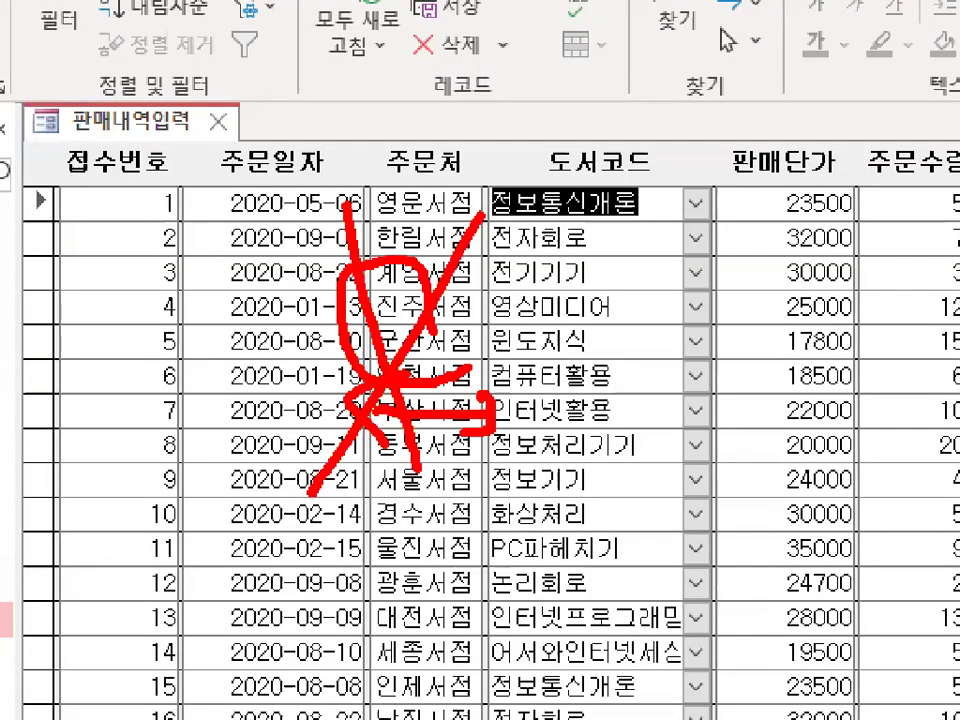
mouse_move(680, 446)
left_mouse_down()
mouse_move(465, 400)
mouse_move(660, 440)
left_mouse_up()
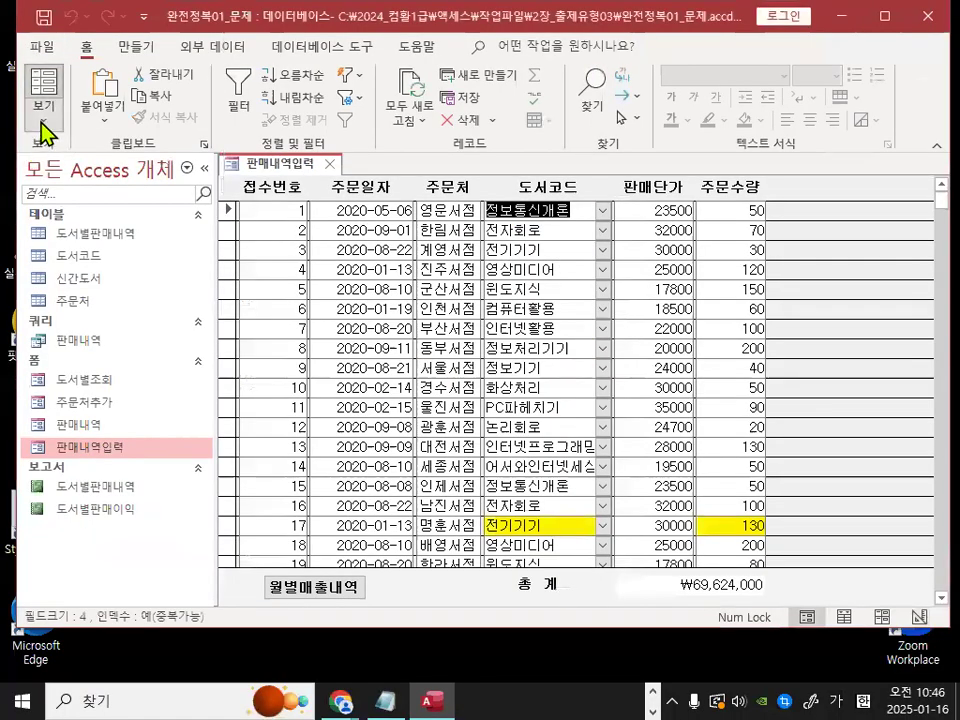
Step: Return the 판매내역입력 form to Design view and dismiss the property sheet
left_click(42, 115)
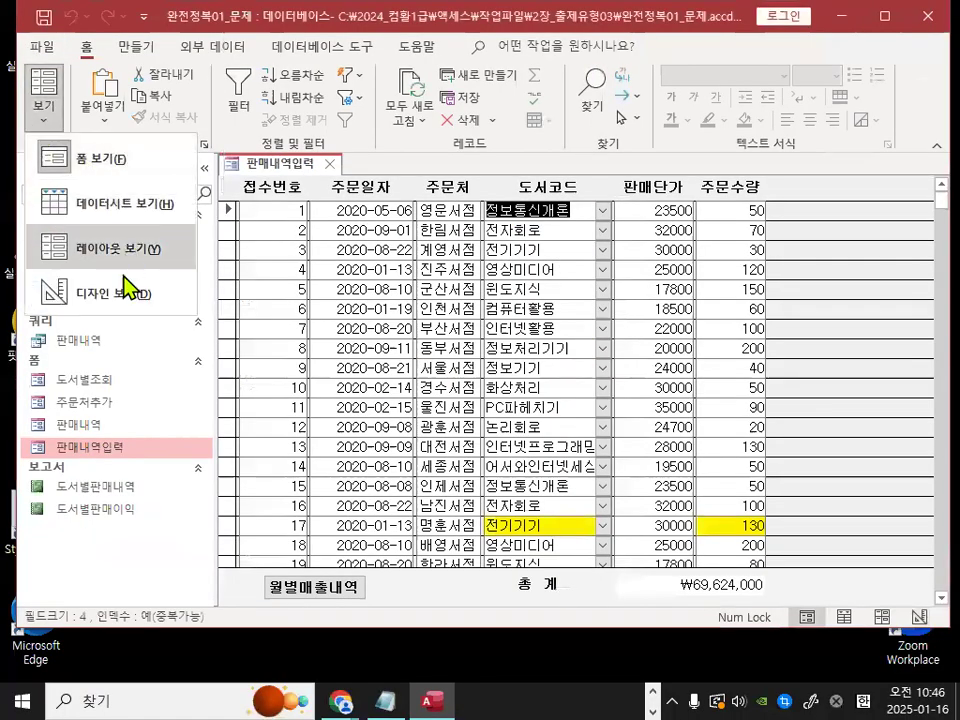
left_click(124, 294)
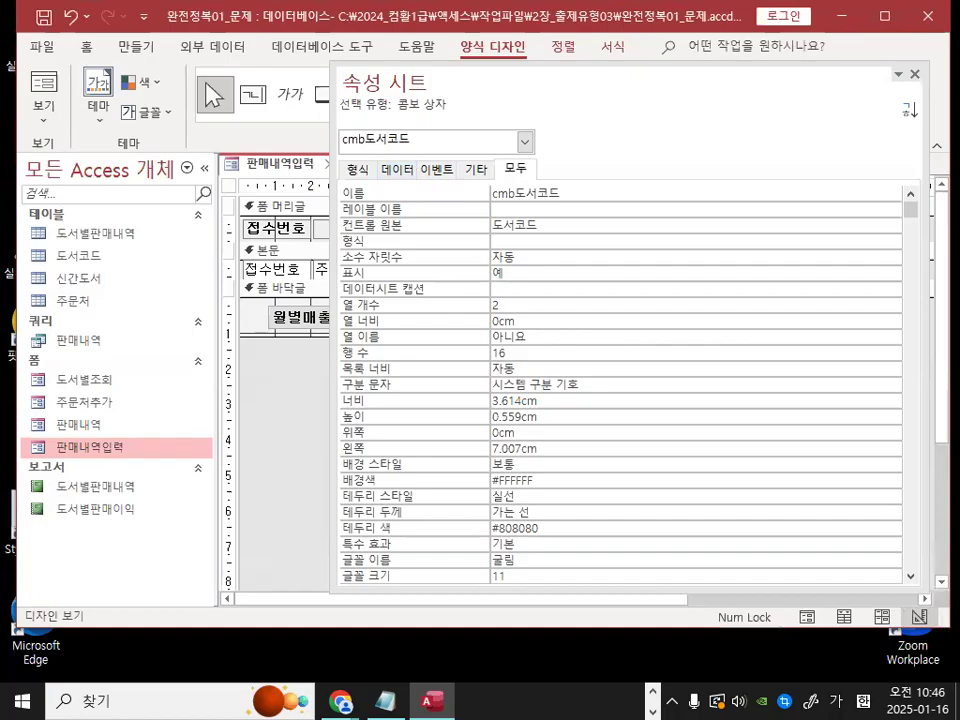
key("F4")
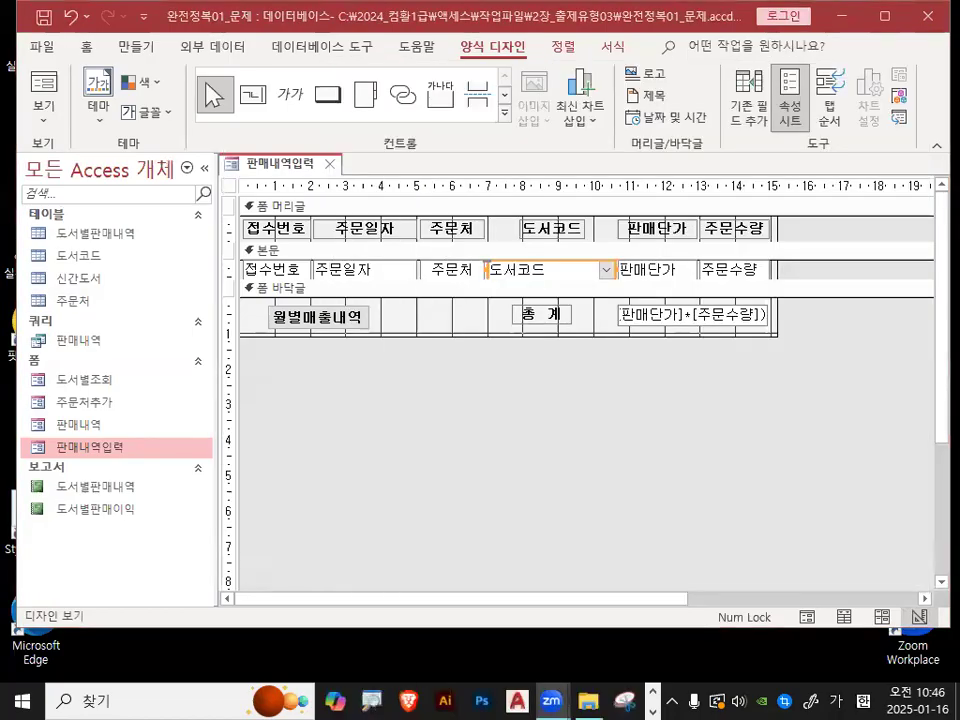